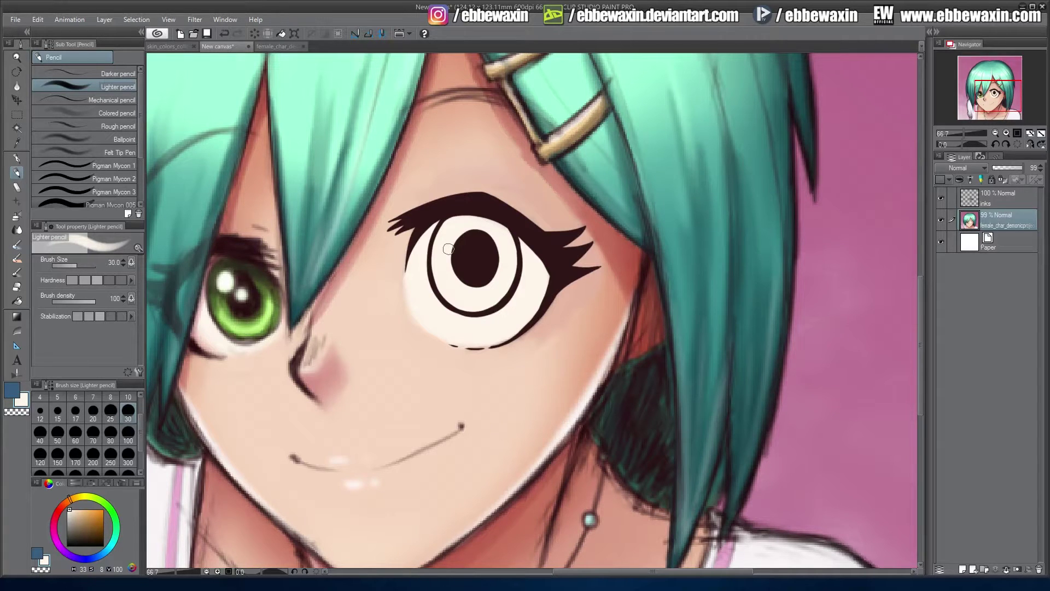
# Add a layer named green directly above the character drawing, and set the character drawing's layer opacity to 100%
pyautogui.click(991, 200)
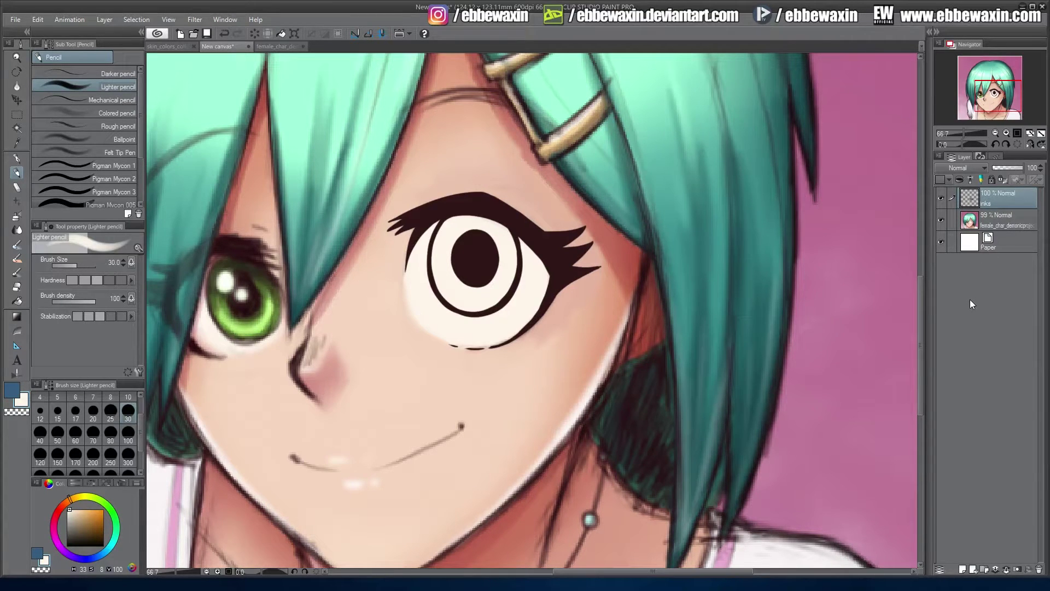
pyautogui.click(993, 218)
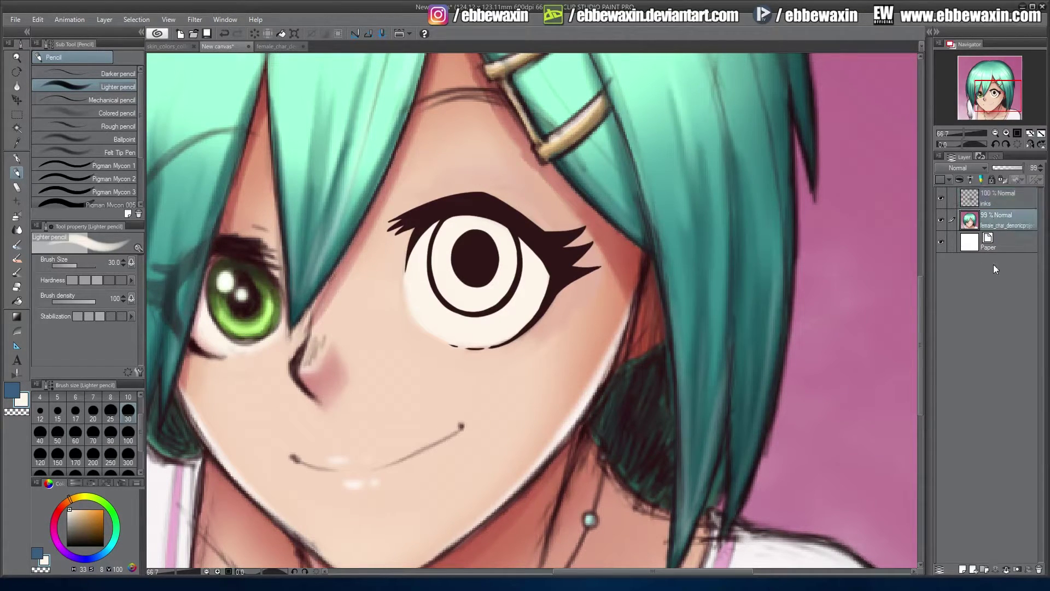
pyautogui.click(962, 569)
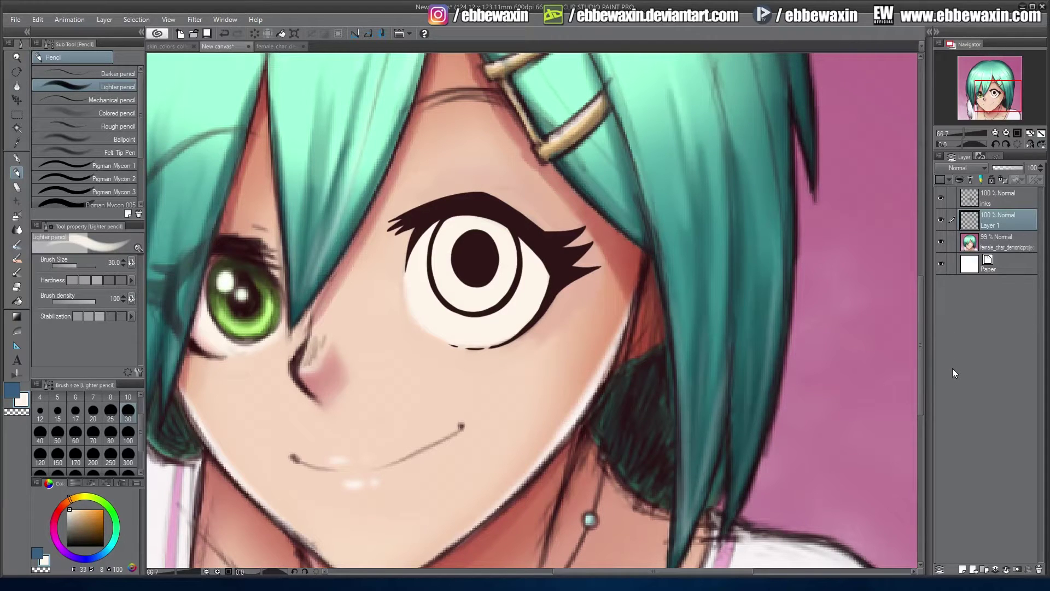
pyautogui.doubleClick(991, 225)
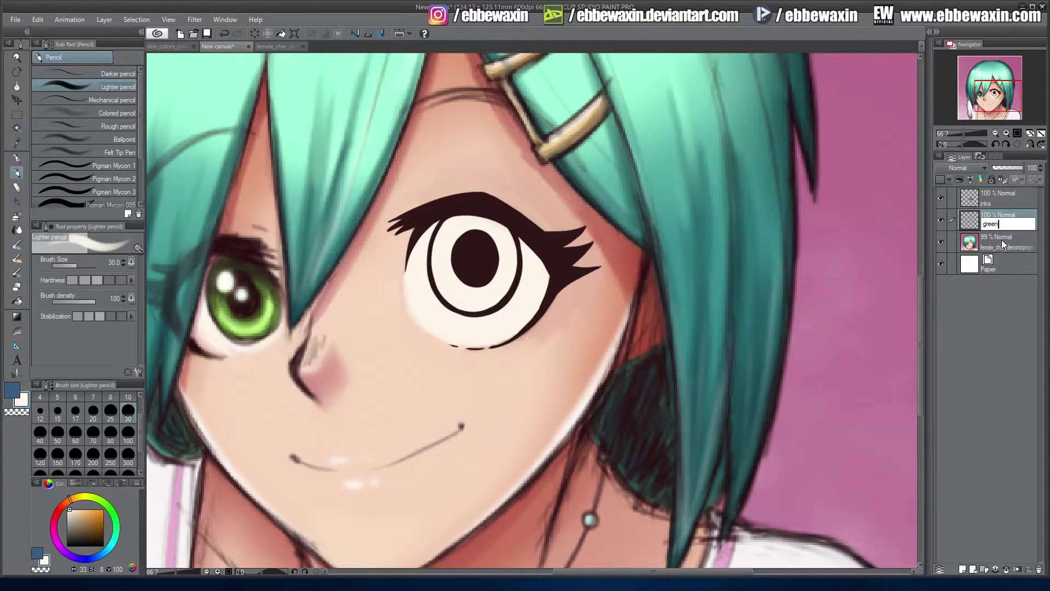
pyautogui.press('Return')
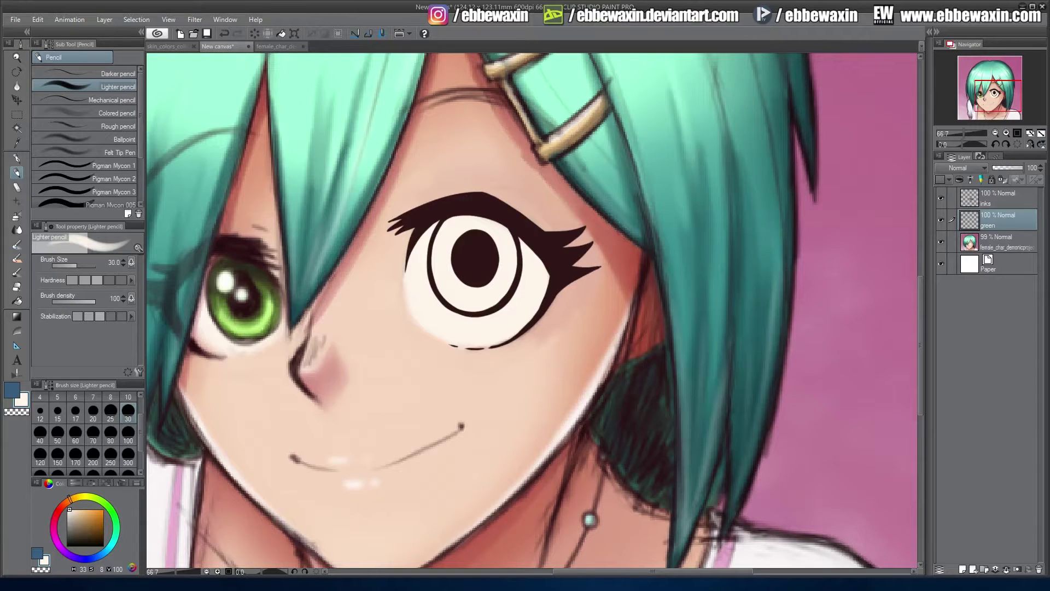
pyautogui.click(1007, 243)
pyautogui.click(1035, 168)
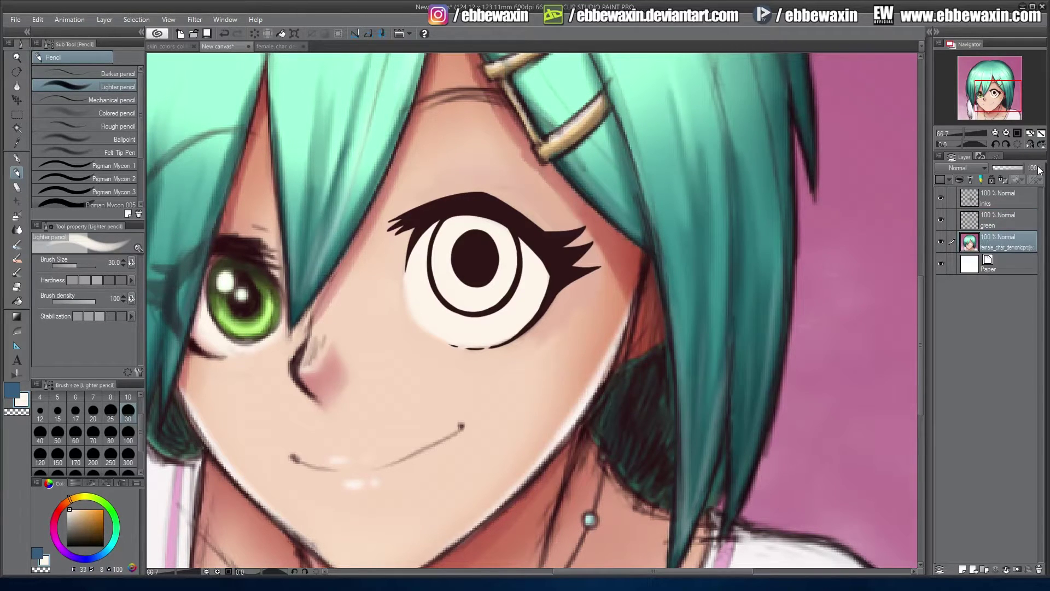
# Sample the green from the already painted eye's iris and brighten it to saturation 75 and value 85
pyautogui.keyDown('alt'); pyautogui.click(223, 309); pyautogui.keyUp('alt')
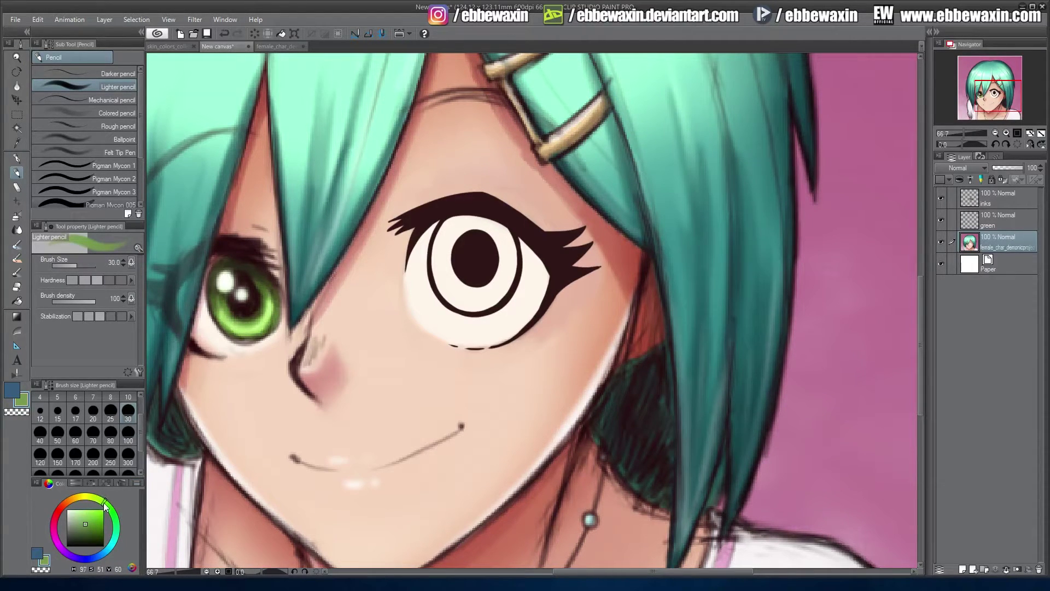
pyautogui.click(95, 515)
pyautogui.click(94, 516)
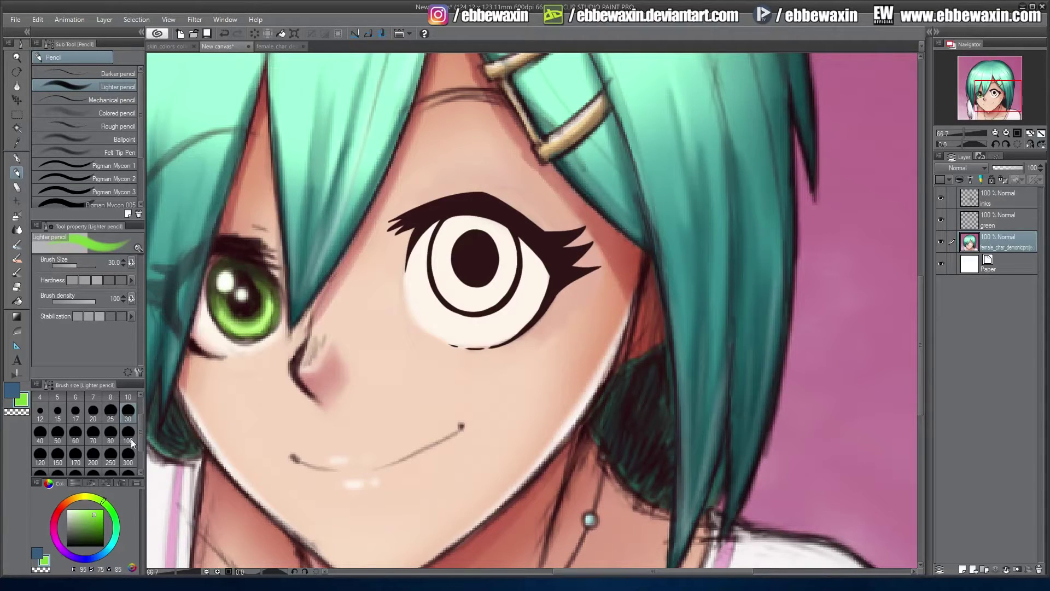
# On the green layer, select the inked eye's iris including the pupil area, fill it with the bright green and deselect
pyautogui.click(17, 128)
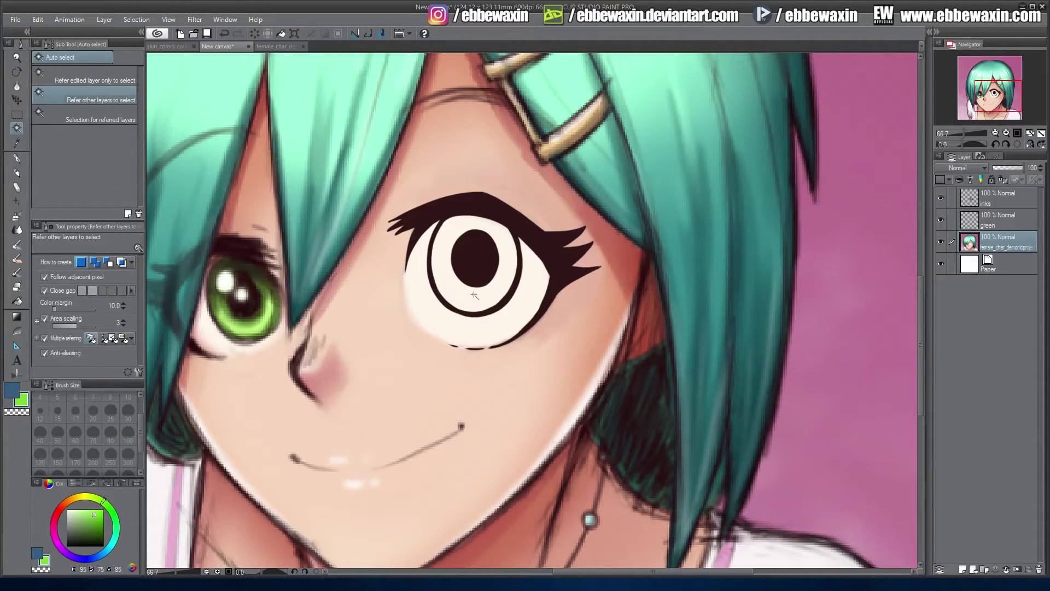
pyautogui.click(986, 222)
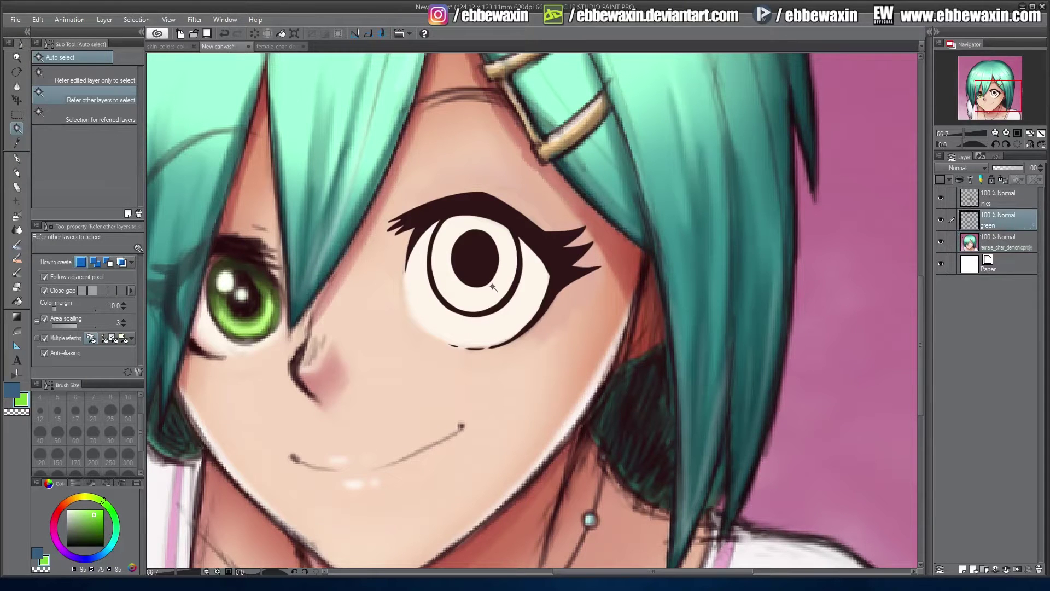
pyautogui.click(512, 271)
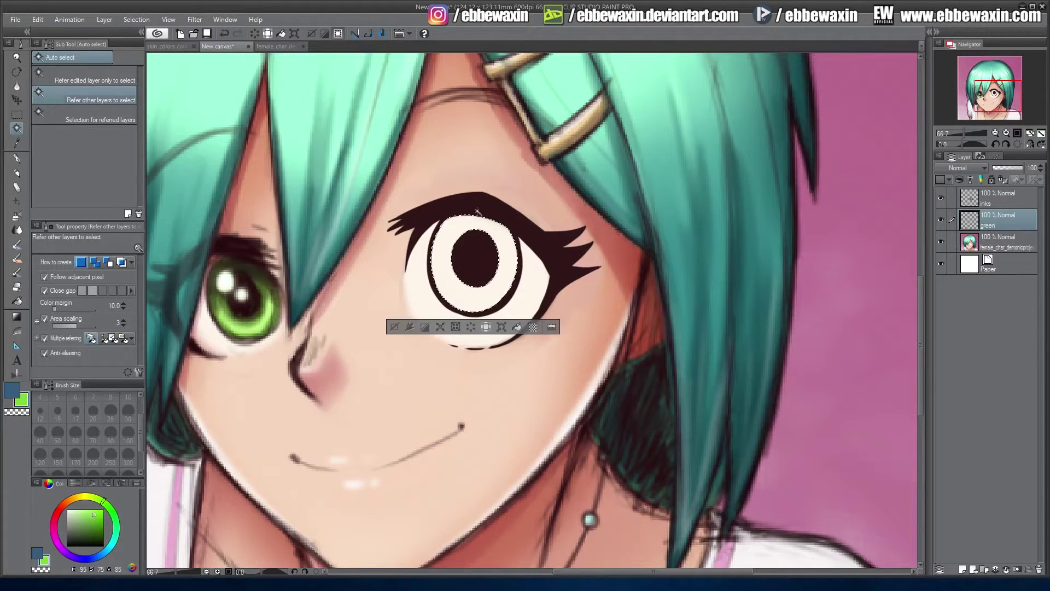
pyautogui.press('m')
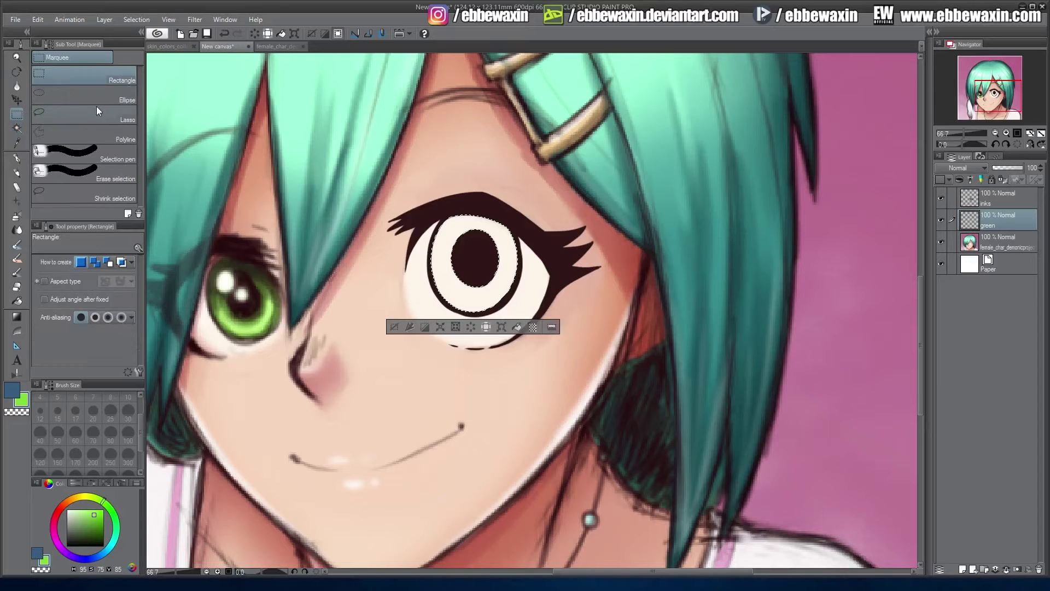
pyautogui.click(98, 112)
pyautogui.moveTo(493, 225)
pyautogui.mouseDown()
pyautogui.moveTo(456, 229)
pyautogui.moveTo(444, 281)
pyautogui.moveTo(506, 283)
pyautogui.moveTo(504, 219)
pyautogui.moveTo(450, 220)
pyautogui.moveTo(435, 248)
pyautogui.moveTo(443, 293)
pyautogui.moveTo(482, 310)
pyautogui.mouseUp()
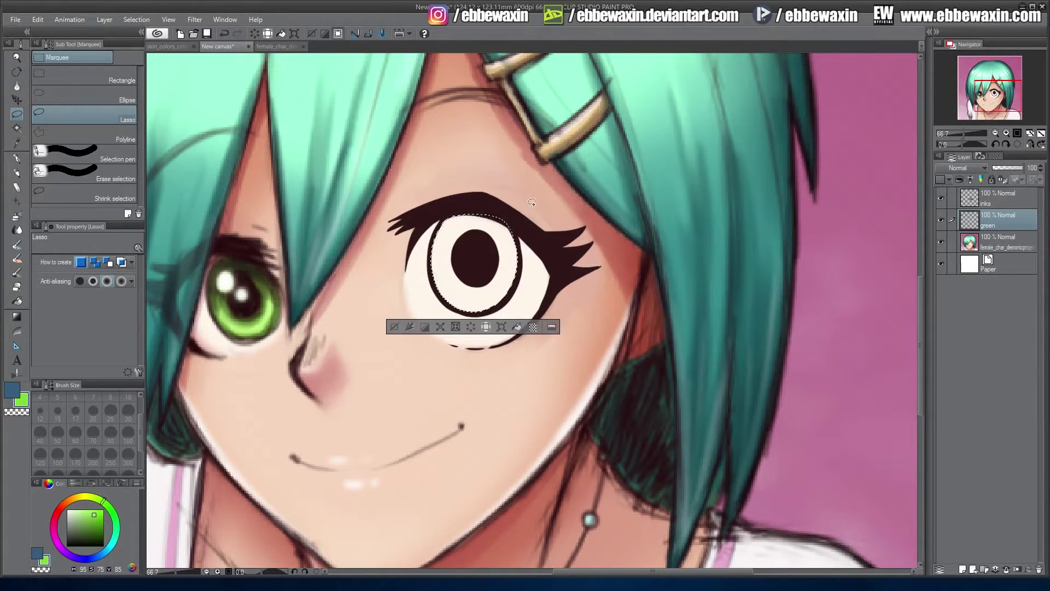
pyautogui.click(517, 327)
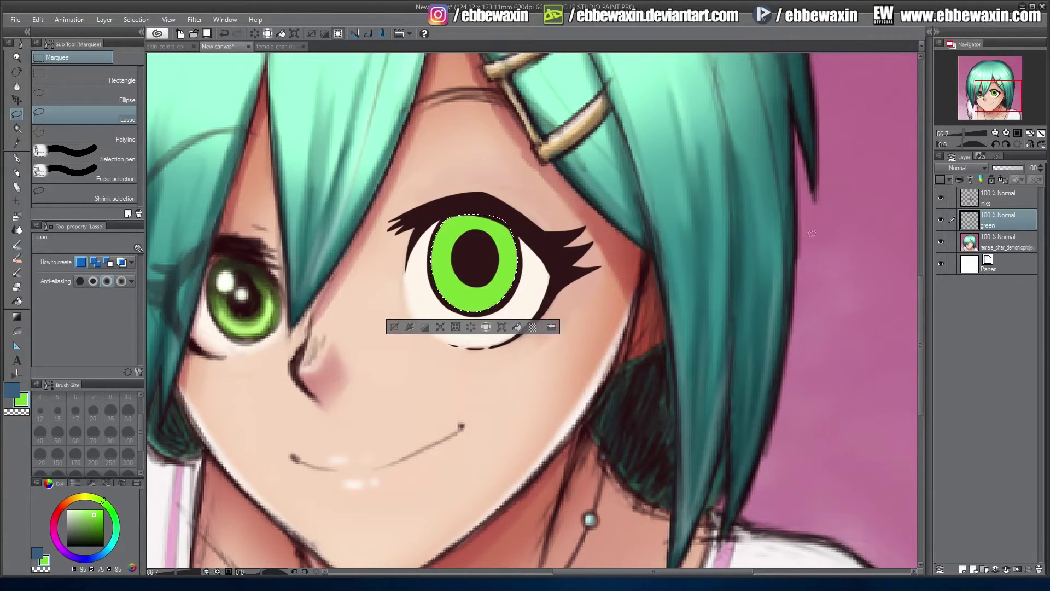
pyautogui.hotkey('ctrl', 'd')
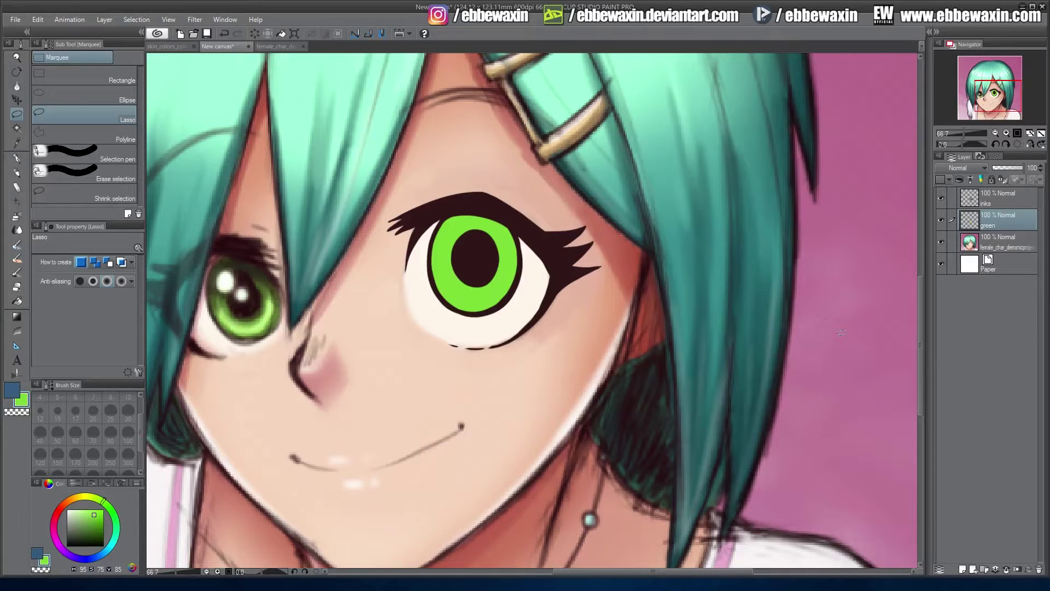
# Sample a reddish-brown shadow colour from the skin_colors_collection.jpg palette and return to the New canvas document
pyautogui.click(179, 46)
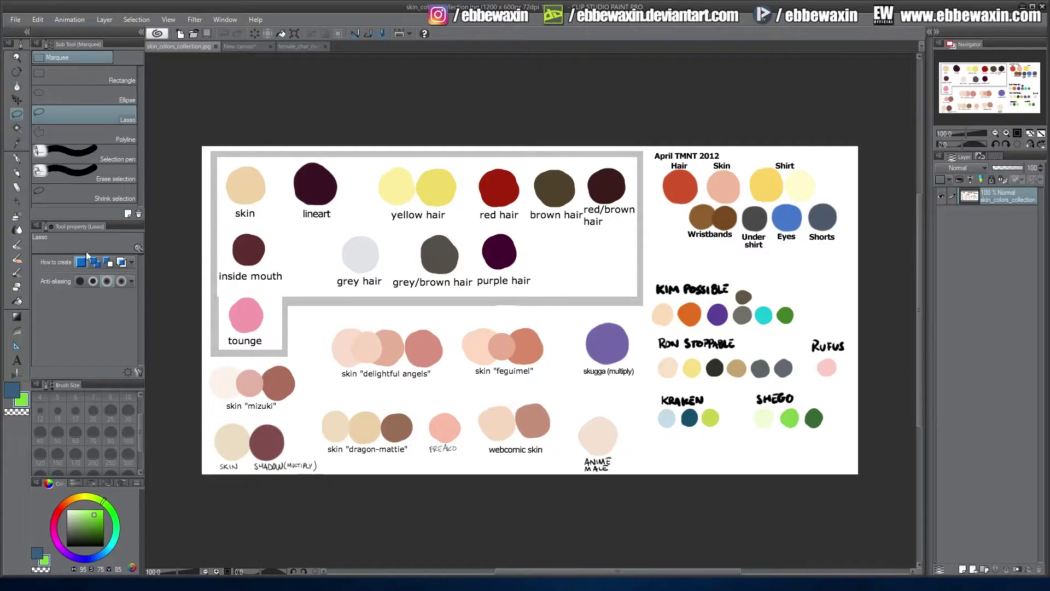
pyautogui.moveTo(266, 417)
pyautogui.mouseDown()
pyautogui.moveTo(280, 454)
pyautogui.moveTo(261, 420)
pyautogui.mouseUp()
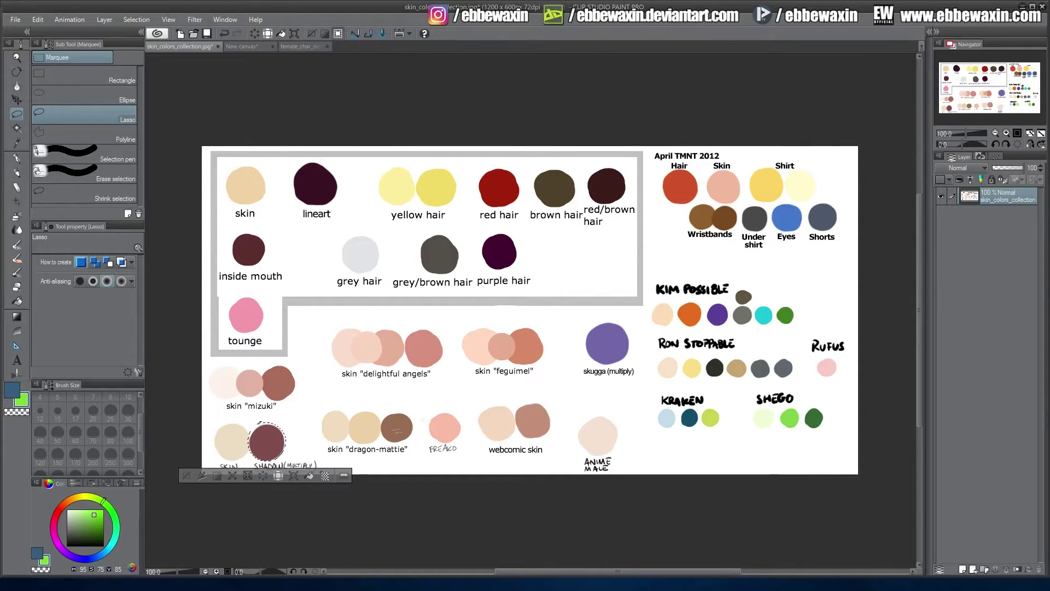
pyautogui.click(269, 436)
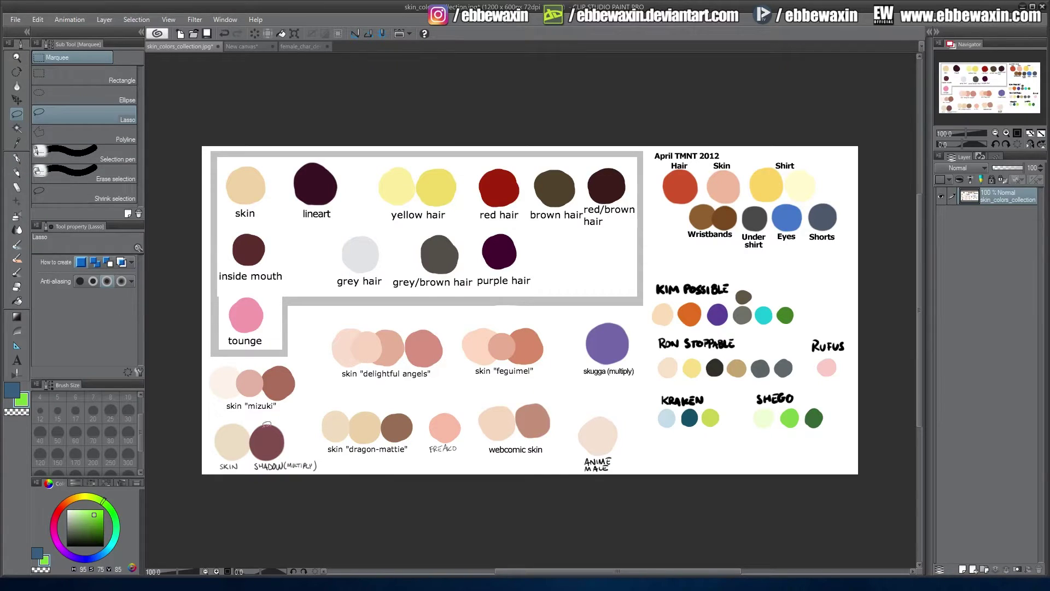
pyautogui.keyDown('alt'); pyautogui.click(269, 436); pyautogui.keyUp('alt')
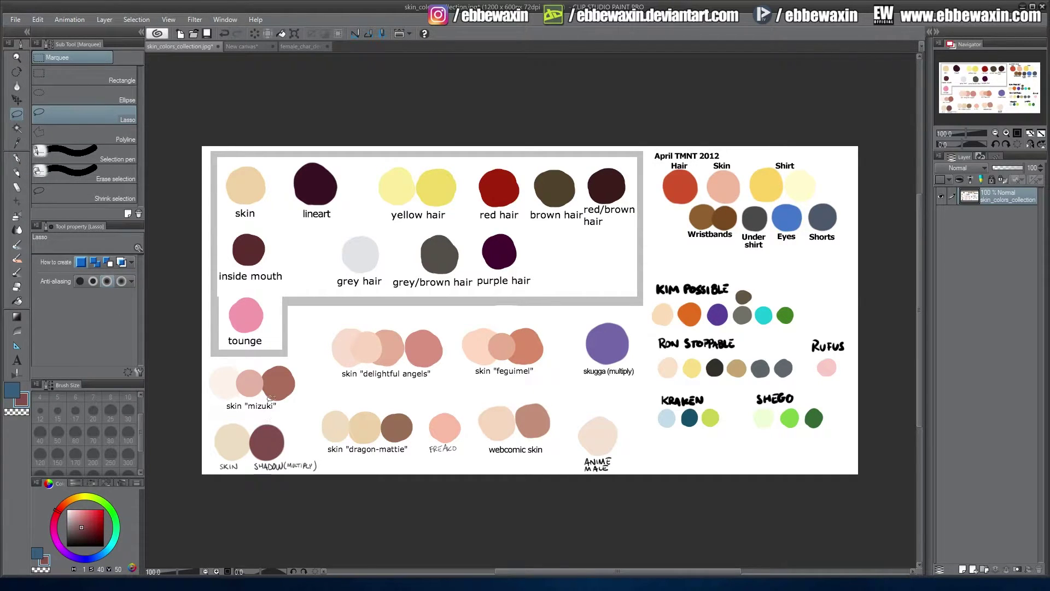
pyautogui.click(290, 45)
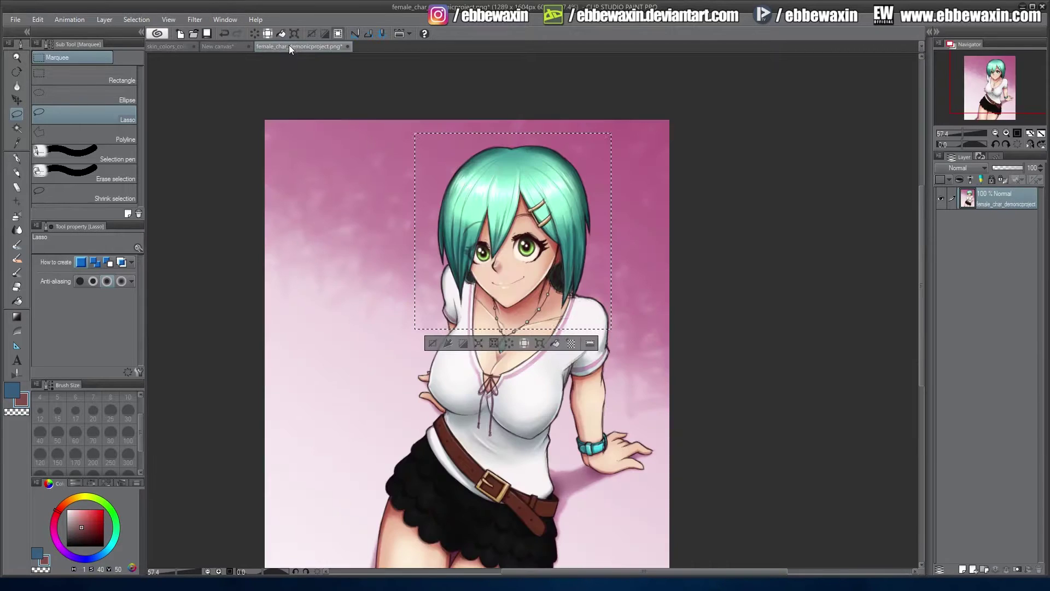
pyautogui.click(238, 45)
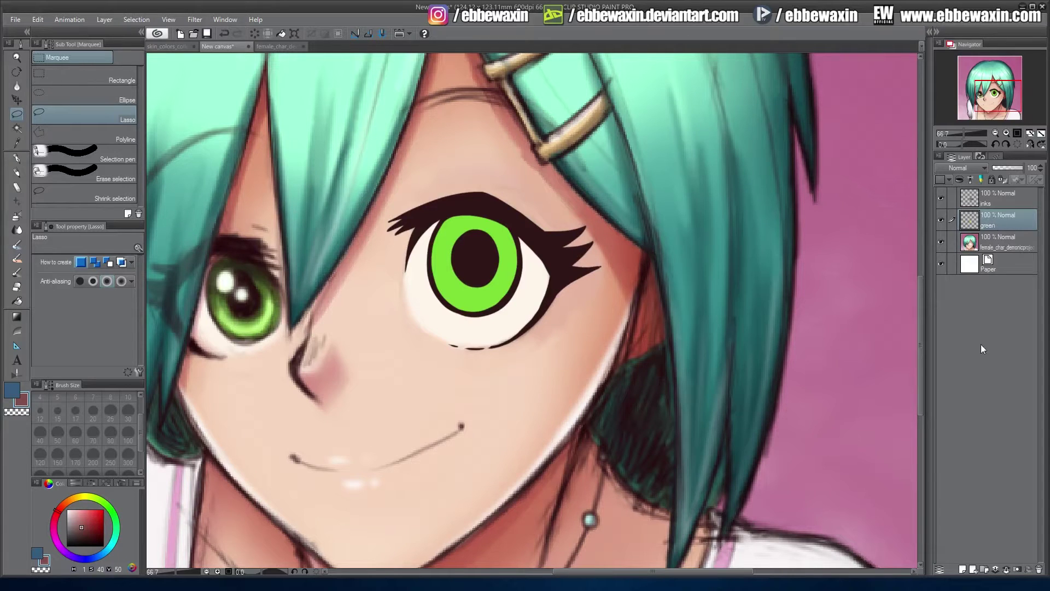
# Add a layer named sd above the green layer, with Multiply blending and 39% opacity
pyautogui.click(963, 570)
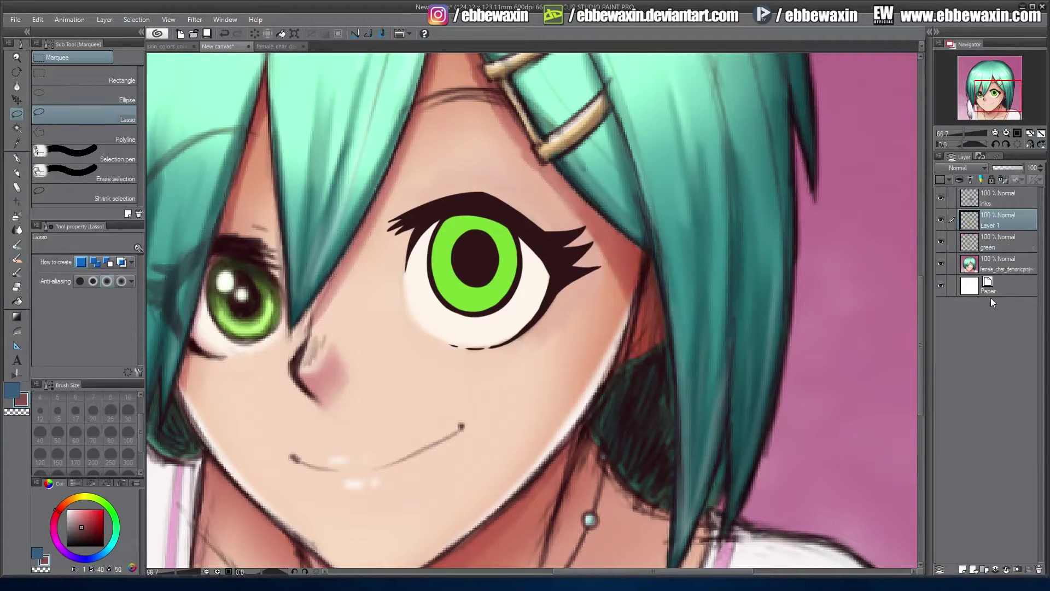
pyautogui.doubleClick(995, 225)
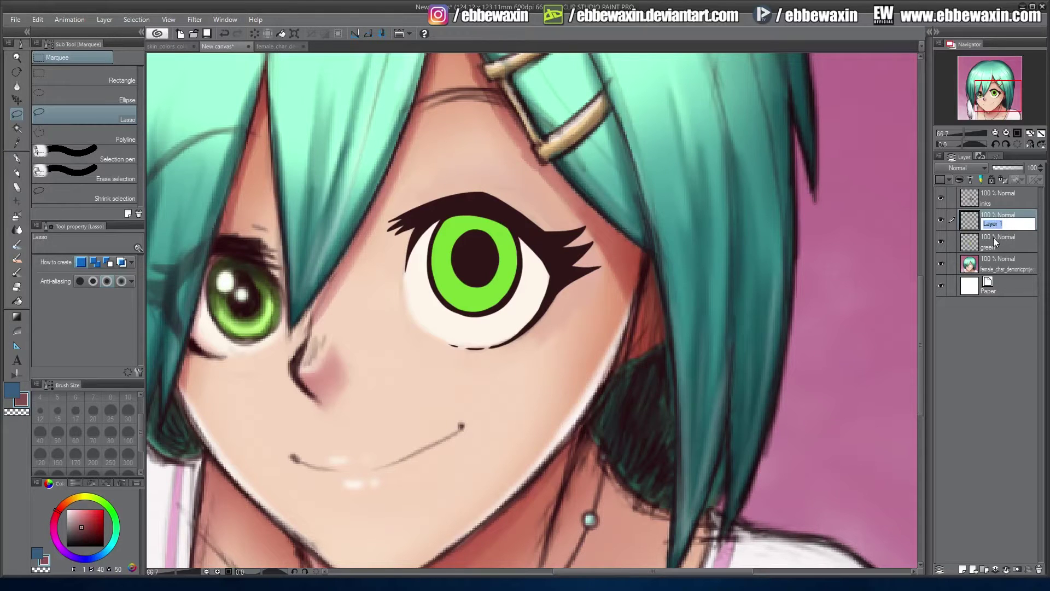
pyautogui.write('sd')
pyautogui.press('Return')
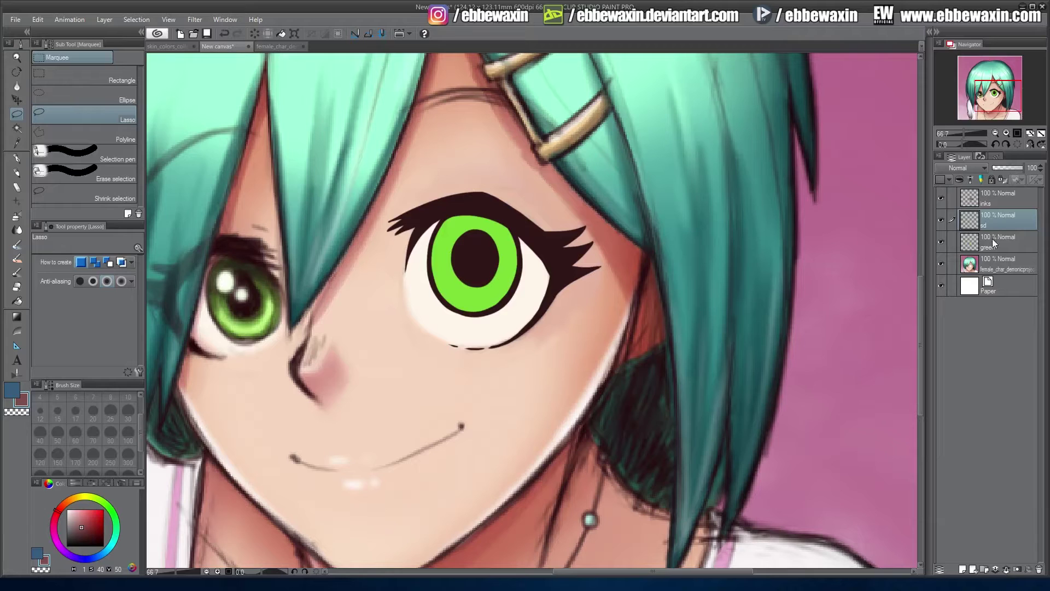
pyautogui.click(979, 168)
pyautogui.click(960, 201)
pyautogui.click(1006, 169)
pyautogui.click(1039, 170)
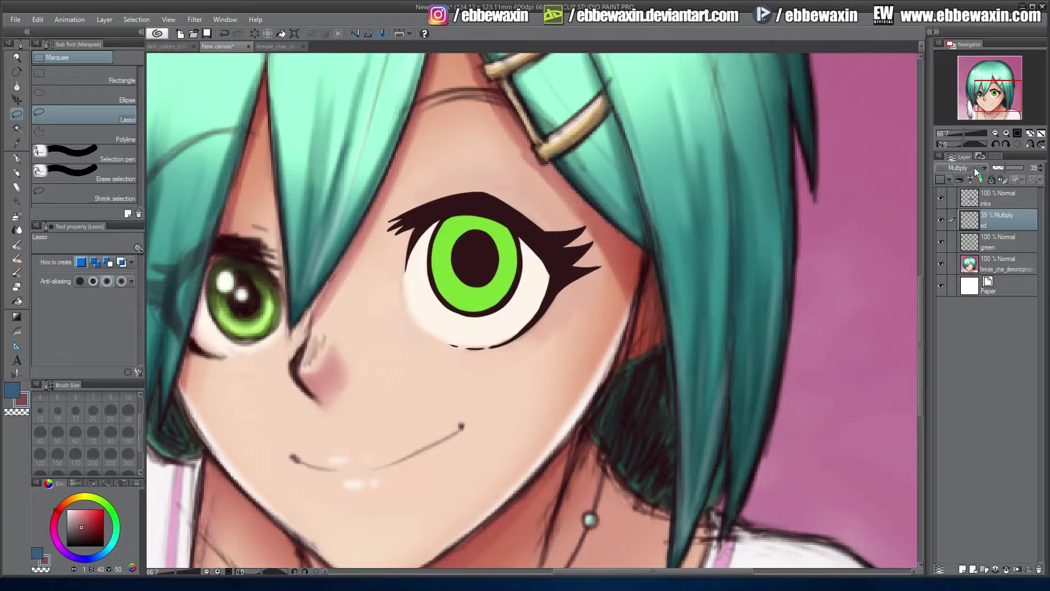
# Paint a shadow band with the G-pen across the iris and eye white beneath the upper lashes on the sd layer
pyautogui.click(16, 158)
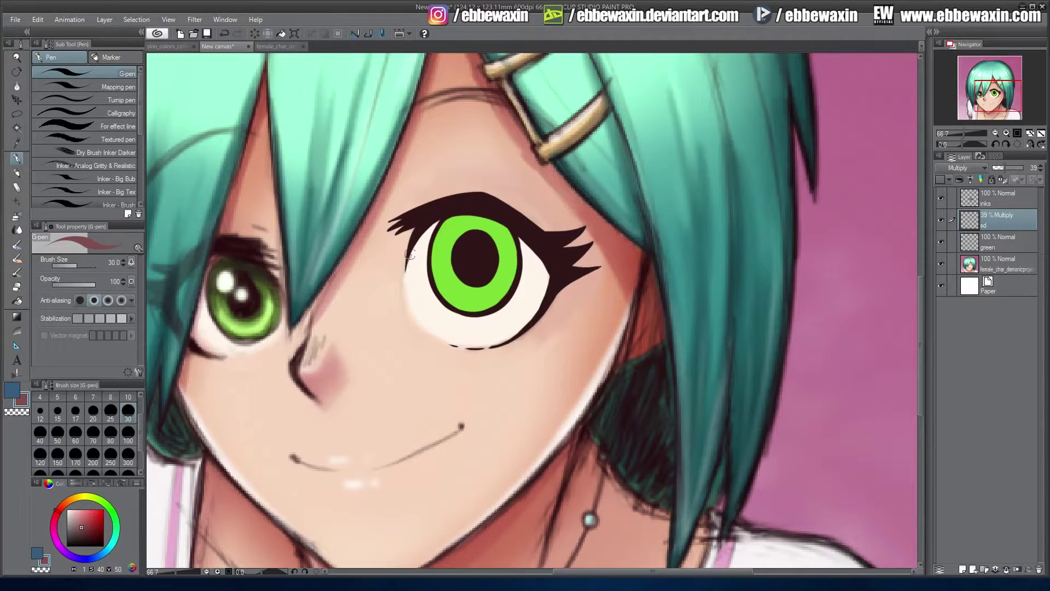
pyautogui.moveTo(410, 255)
pyautogui.mouseDown()
pyautogui.moveTo(435, 229)
pyautogui.moveTo(471, 222)
pyautogui.moveTo(537, 254)
pyautogui.mouseUp()
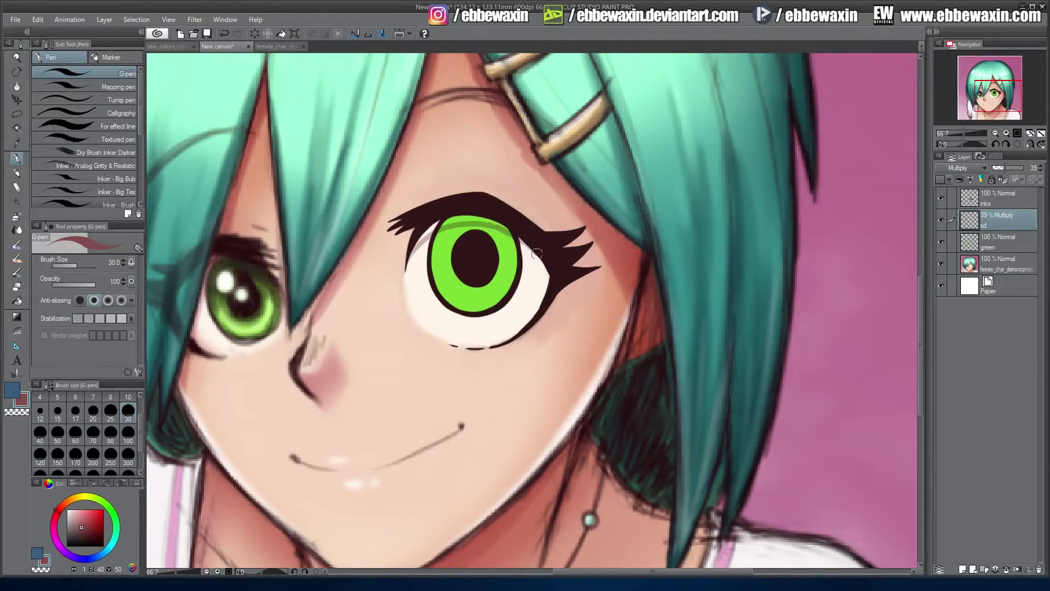
pyautogui.moveTo(456, 223)
pyautogui.mouseDown()
pyautogui.moveTo(507, 230)
pyautogui.moveTo(547, 295)
pyautogui.moveTo(545, 265)
pyautogui.moveTo(492, 221)
pyautogui.moveTo(510, 229)
pyautogui.moveTo(446, 219)
pyautogui.moveTo(410, 251)
pyautogui.mouseUp()
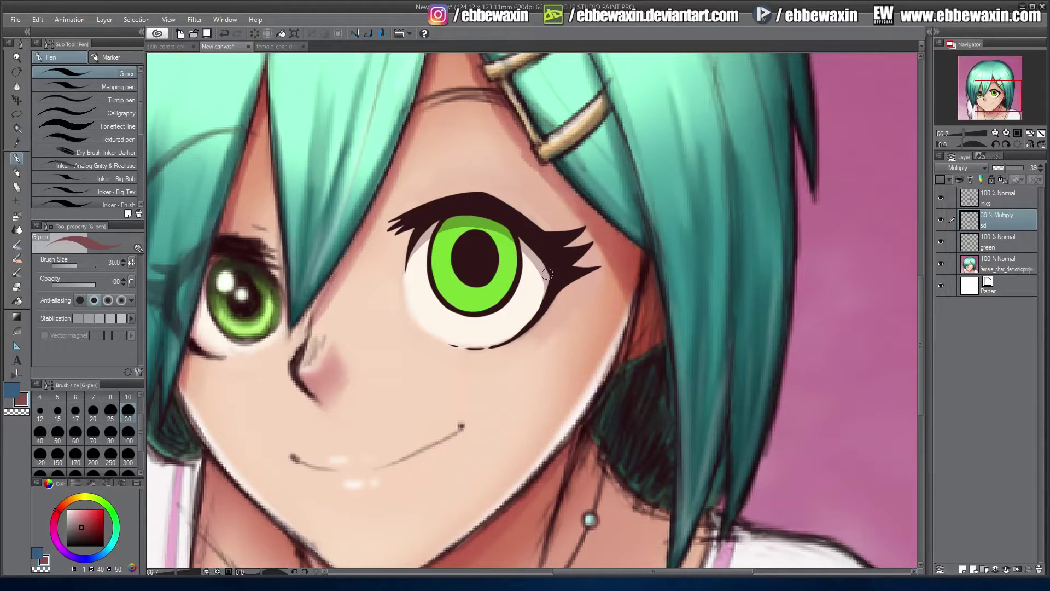
# Trim the lower edge of the eyelid shadow into a thinner band with the Hard eraser
pyautogui.click(17, 286)
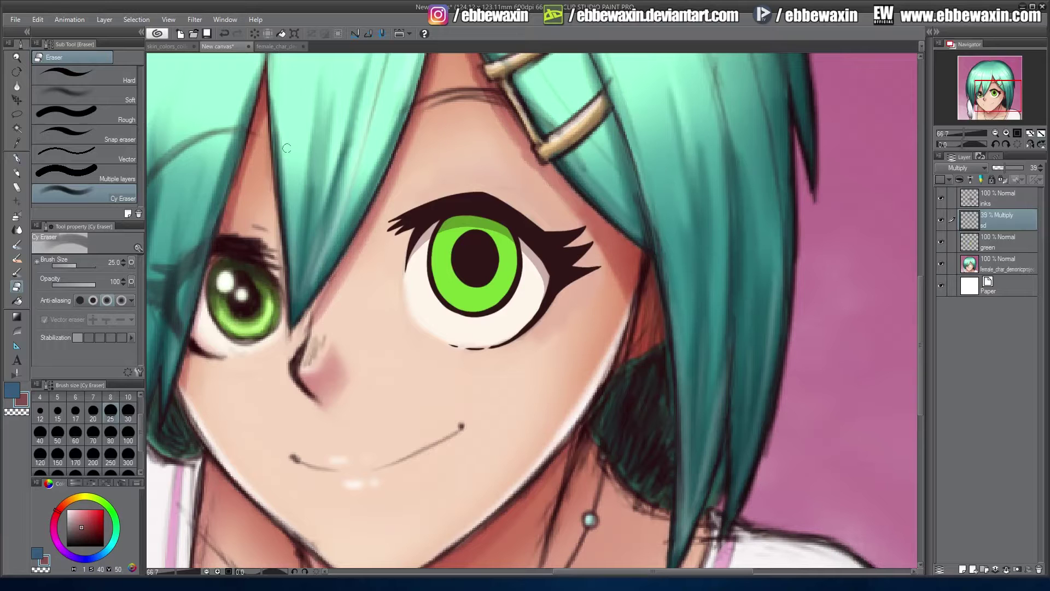
pyautogui.click(123, 81)
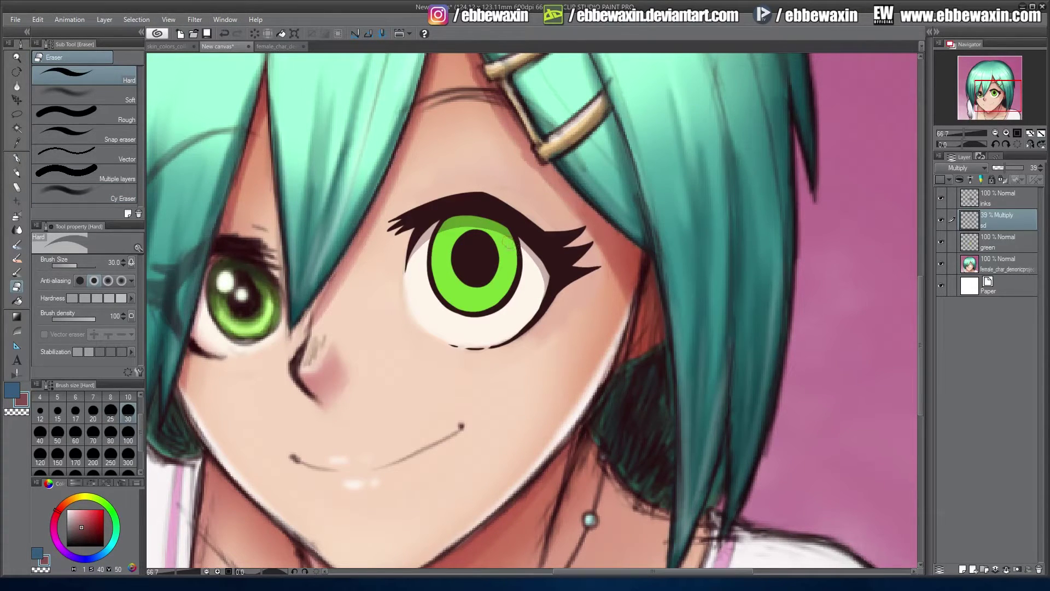
pyautogui.moveTo(461, 225); pyautogui.dragTo(416, 254)
pyautogui.moveTo(534, 263)
pyautogui.mouseDown()
pyautogui.moveTo(493, 227)
pyautogui.moveTo(472, 226)
pyautogui.mouseUp()
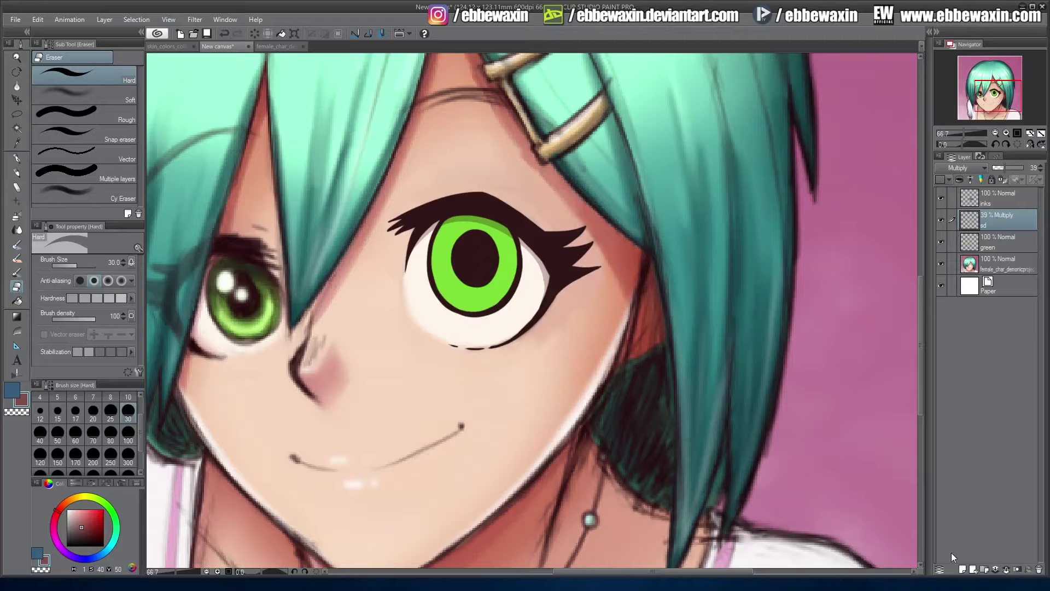
# Add a layer named pup sd directly above the green layer
pyautogui.click(998, 244)
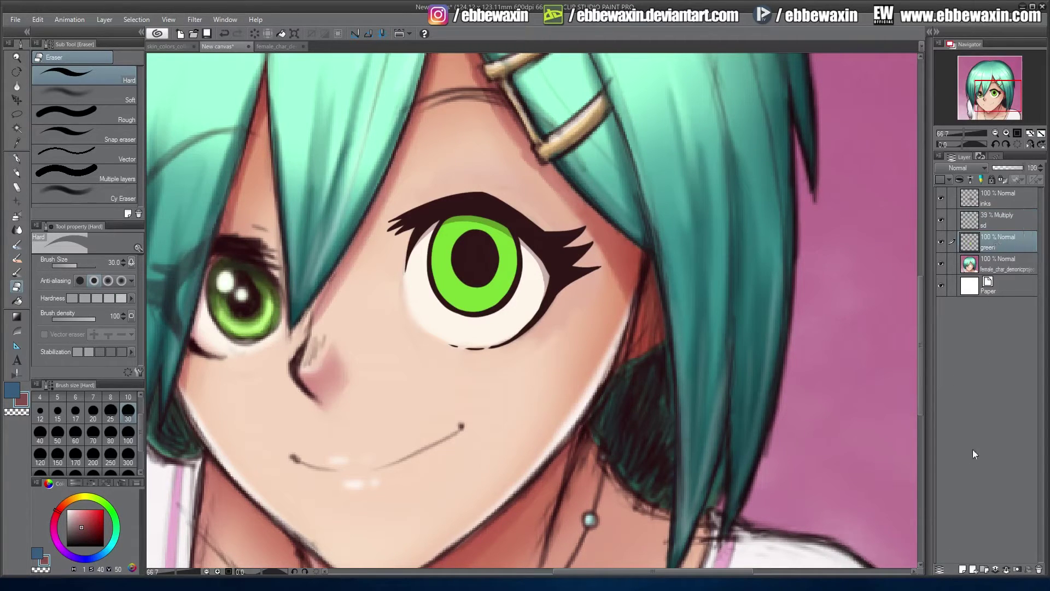
pyautogui.click(964, 568)
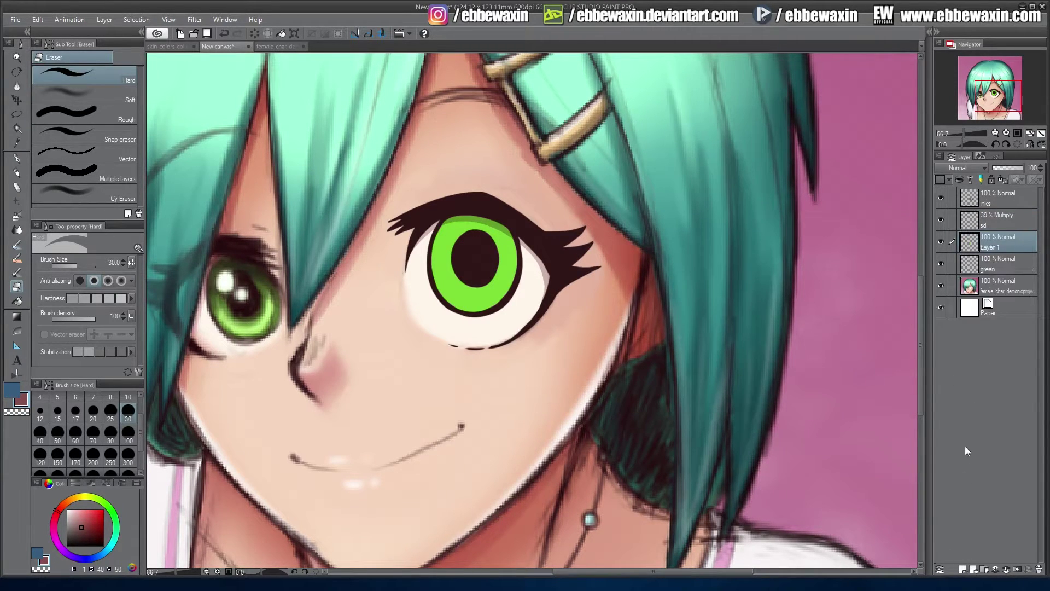
pyautogui.doubleClick(993, 247)
pyautogui.write('pu')
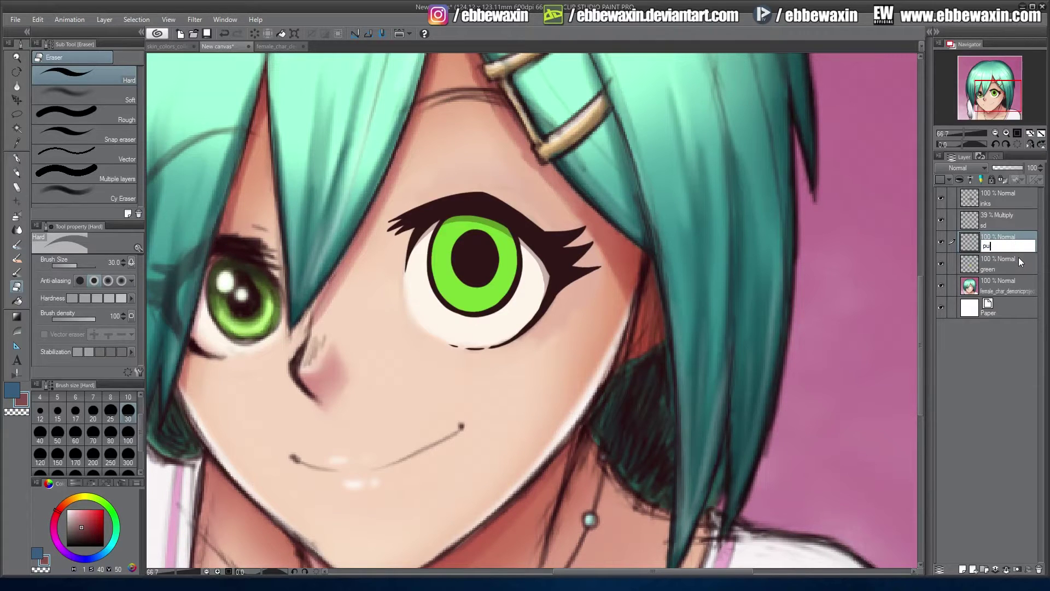
pyautogui.write('p sd')
pyautogui.press('Return')
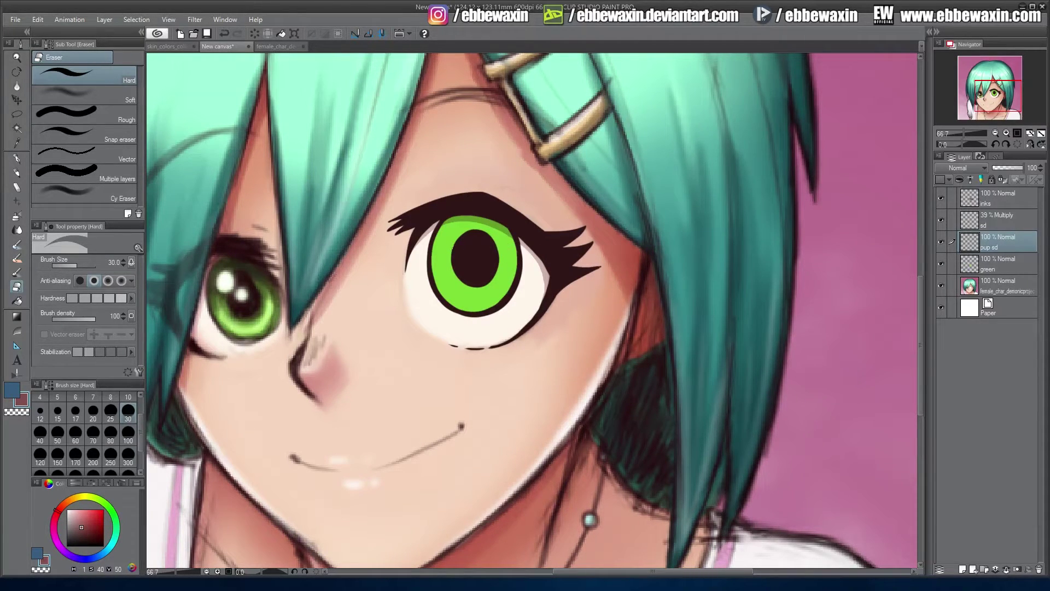
# Set the pup sd layer to Multiply blending with 39% opacity
pyautogui.click(960, 168)
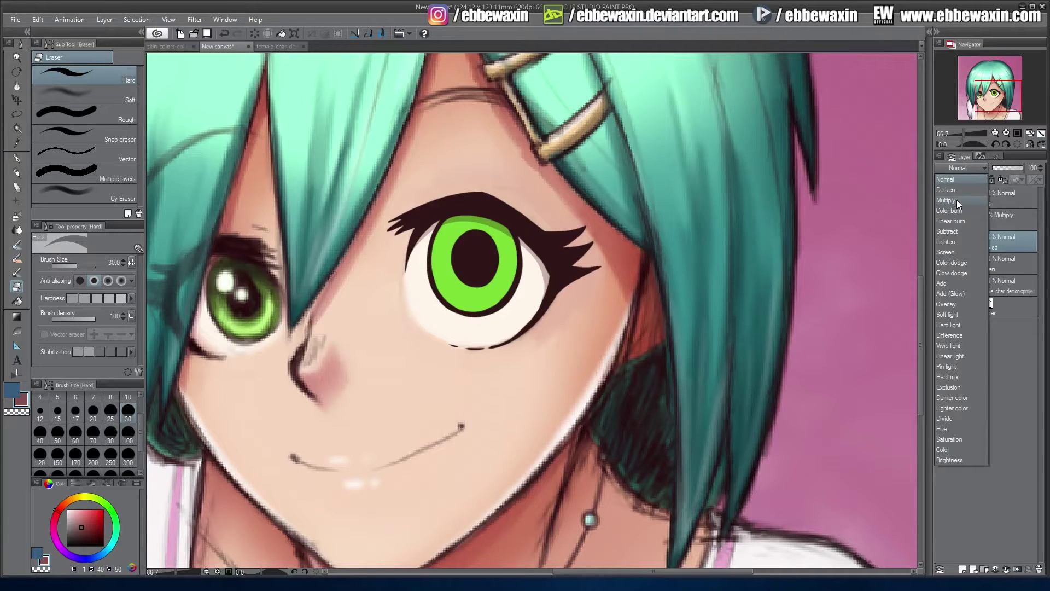
pyautogui.click(957, 199)
pyautogui.moveTo(1011, 171); pyautogui.dragTo(1004, 170)
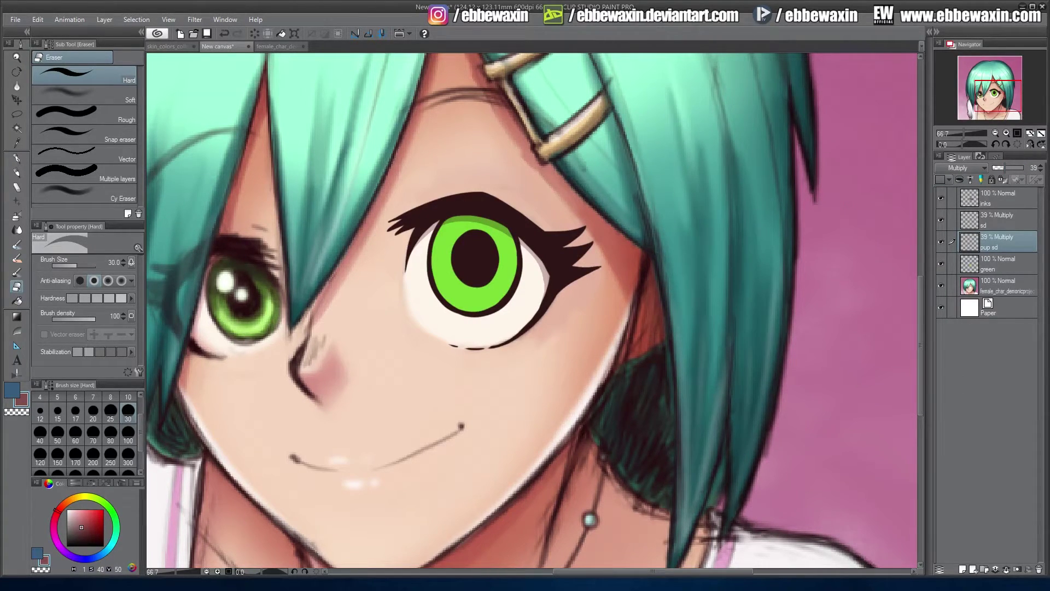
# Shade the upper half of the green iris with the G-pen at size 30 on the pup sd layer
pyautogui.press('p')
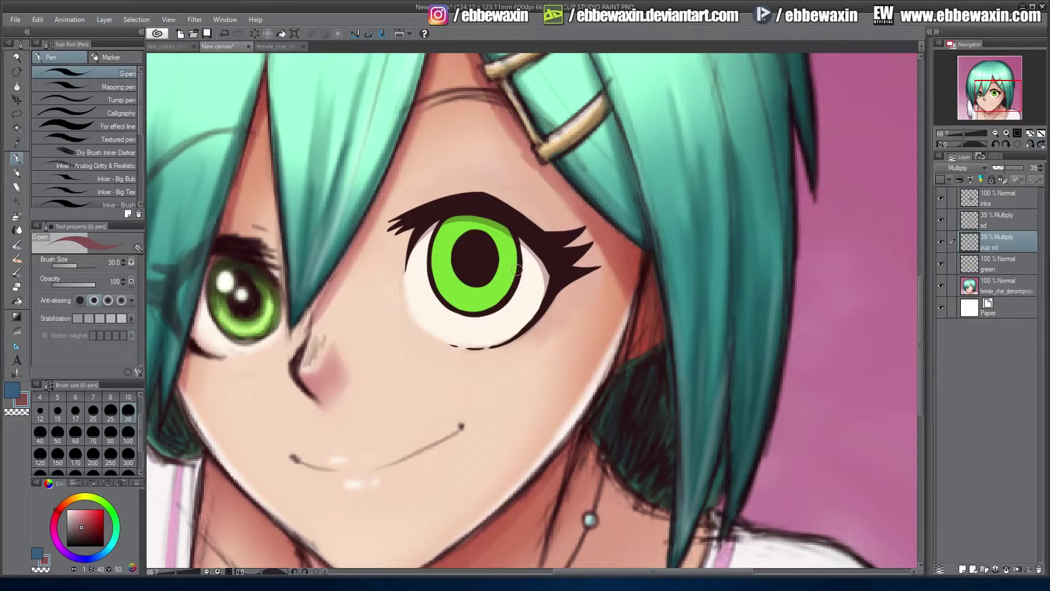
pyautogui.moveTo(517, 268)
pyautogui.mouseDown()
pyautogui.moveTo(475, 250)
pyautogui.moveTo(517, 274)
pyautogui.mouseUp()
pyautogui.moveTo(459, 254)
pyautogui.mouseDown()
pyautogui.moveTo(431, 272)
pyautogui.moveTo(450, 215)
pyautogui.moveTo(449, 226)
pyautogui.moveTo(471, 216)
pyautogui.moveTo(474, 231)
pyautogui.moveTo(485, 221)
pyautogui.moveTo(497, 242)
pyautogui.moveTo(508, 232)
pyautogui.moveTo(514, 255)
pyautogui.mouseUp()
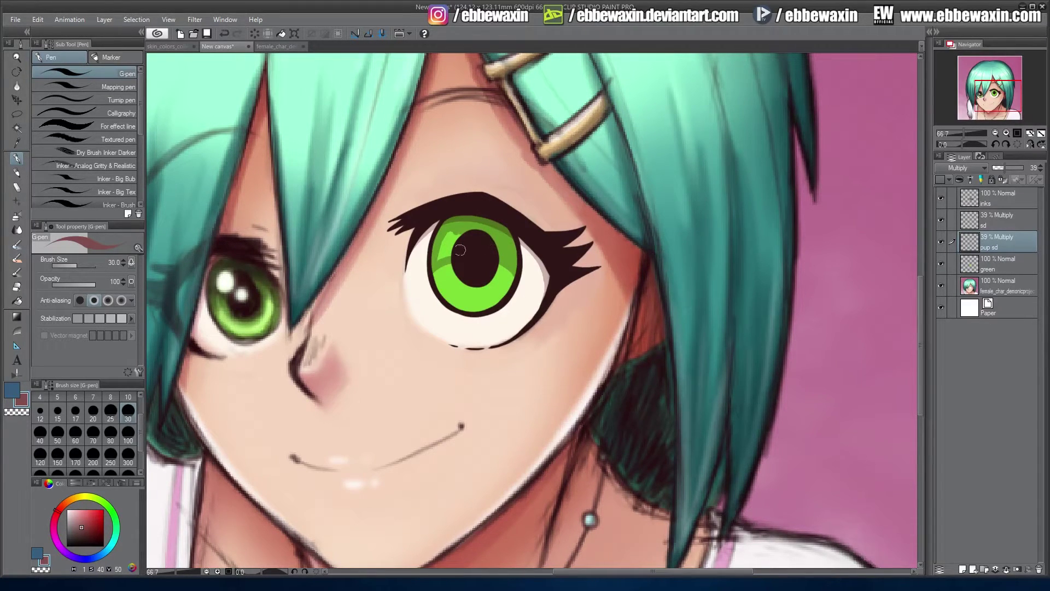
pyautogui.moveTo(437, 261)
pyautogui.mouseDown()
pyautogui.moveTo(447, 241)
pyautogui.moveTo(458, 255)
pyautogui.mouseUp()
# Soften the eyelid shadow on the sd layer with a Gaussian blur of 6.00
pyautogui.click(998, 219)
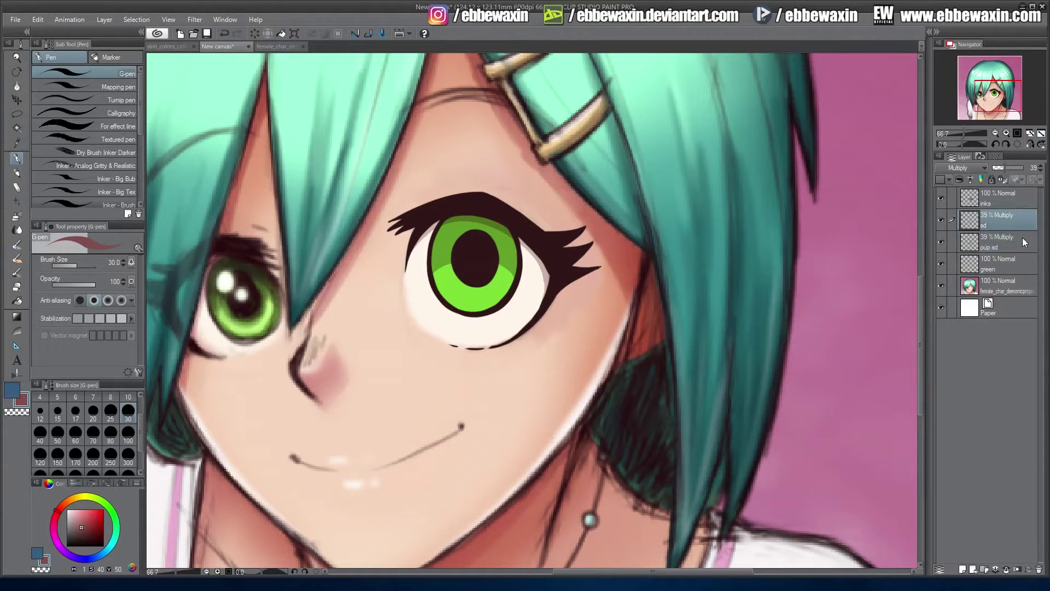
pyautogui.click(199, 19)
pyautogui.moveTo(235, 34)
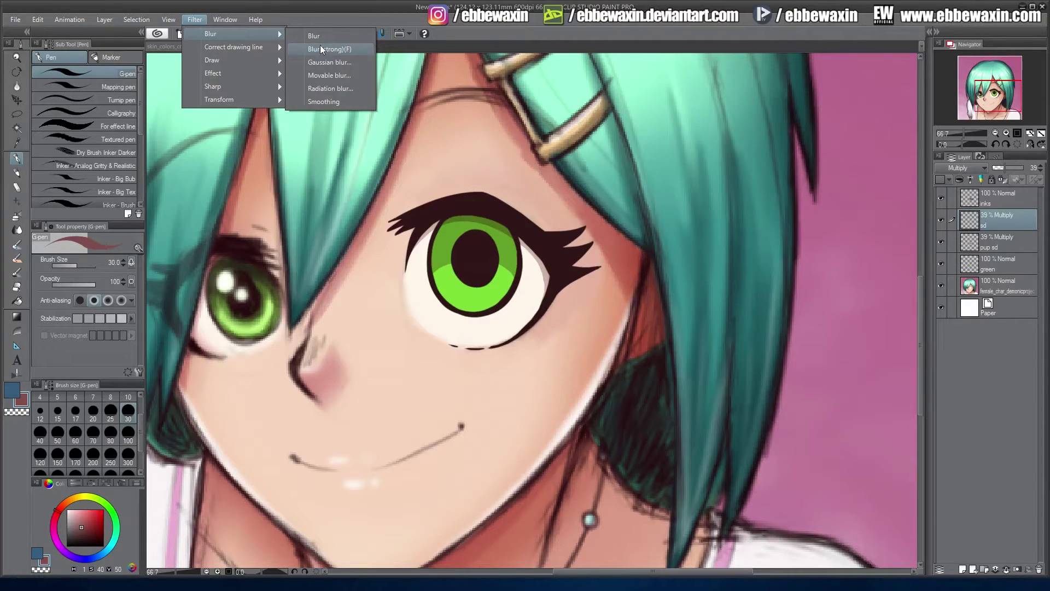
pyautogui.click(324, 61)
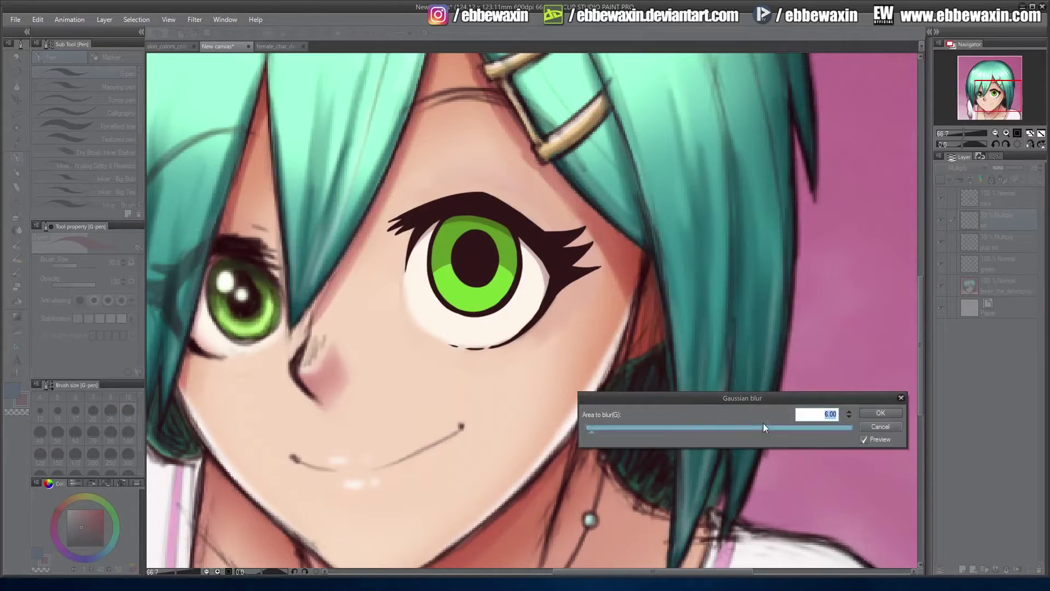
pyautogui.click(871, 413)
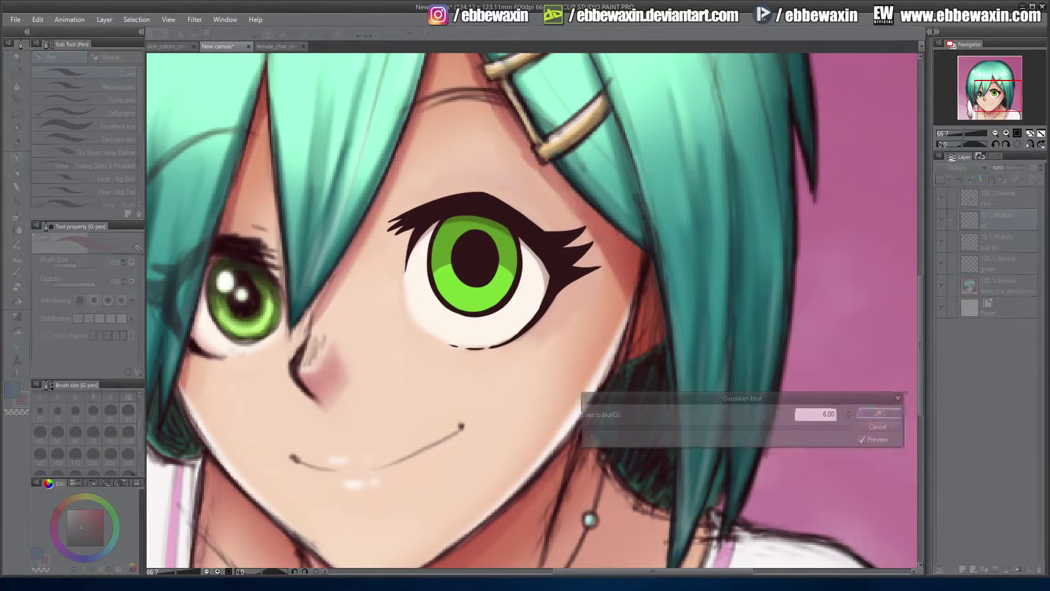
# Soften the iris shadow on the pup sd layer with a Gaussian blur of 6.00
pyautogui.click(994, 242)
pyautogui.click(203, 20)
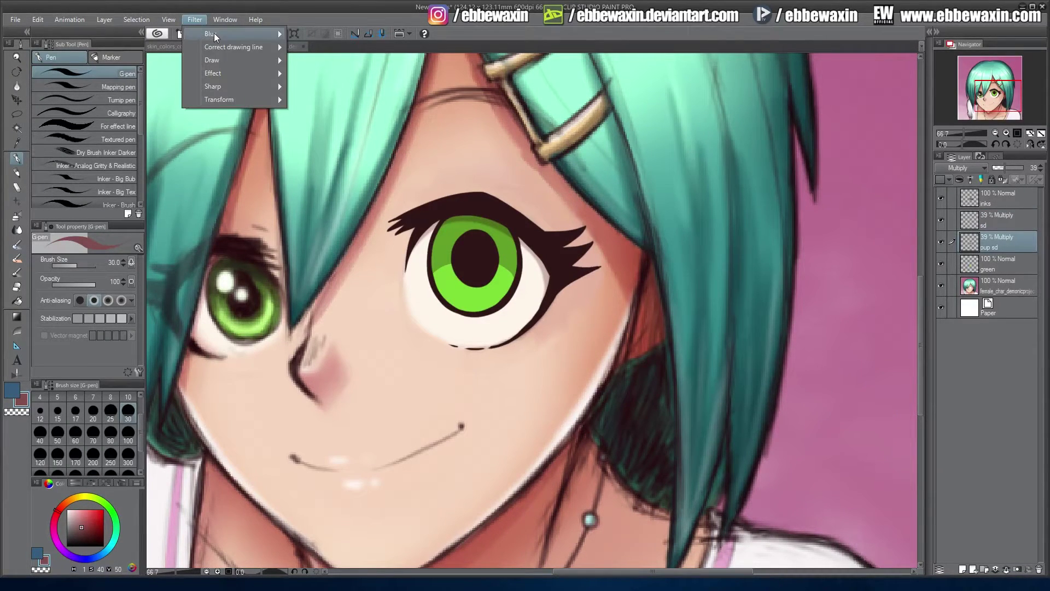
pyautogui.moveTo(246, 34)
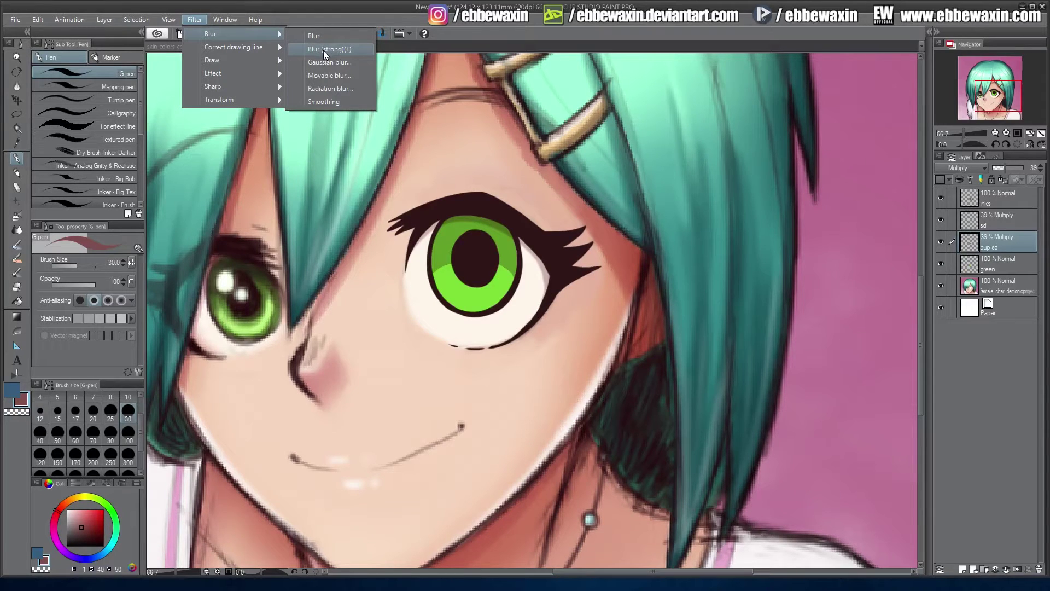
pyautogui.click(328, 61)
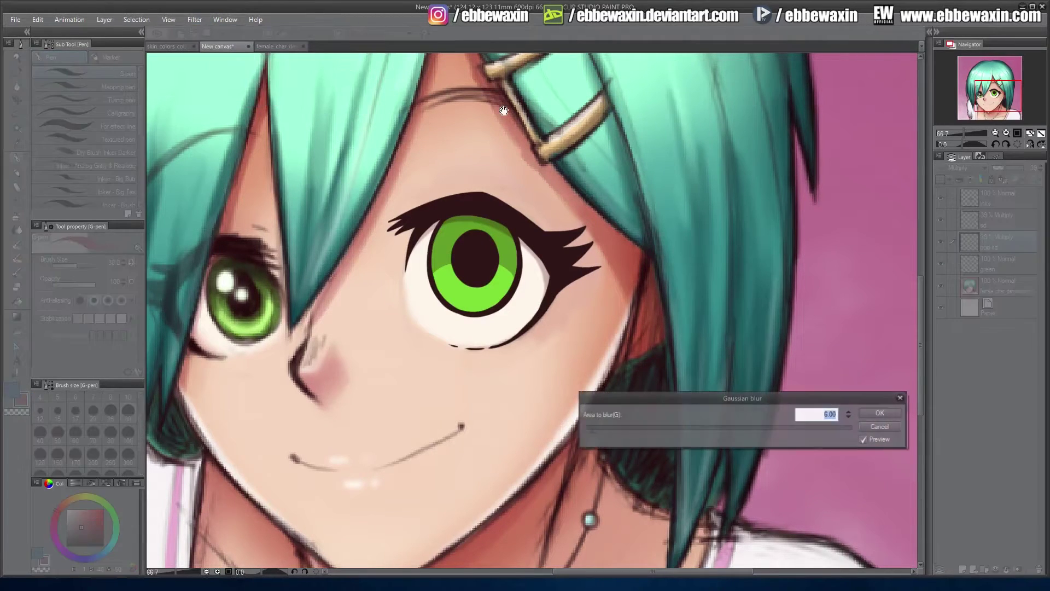
pyautogui.click(881, 414)
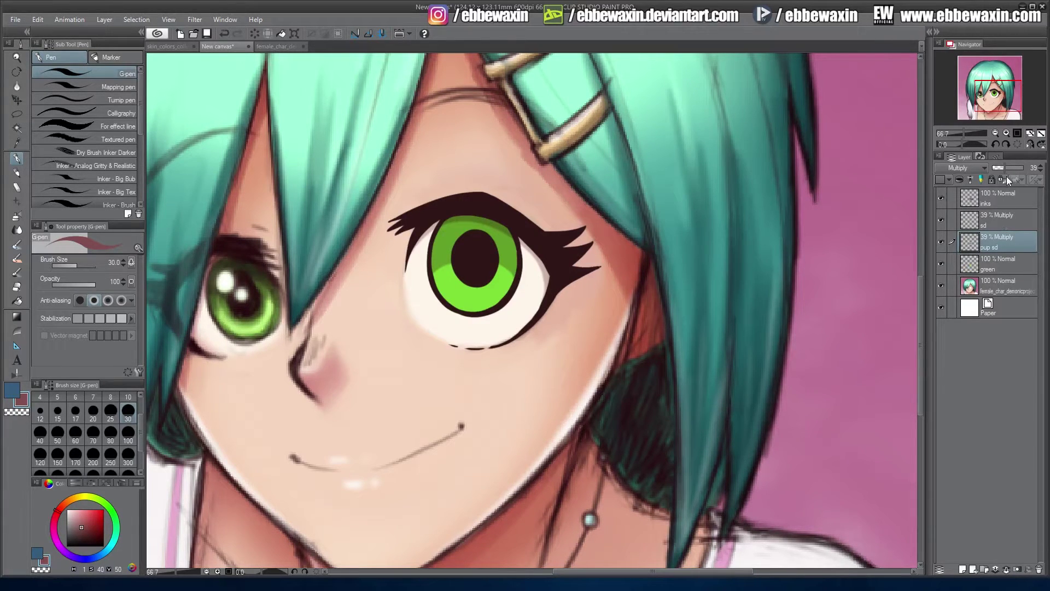
# Add a layer named eye white directly above the inks layer
pyautogui.click(999, 198)
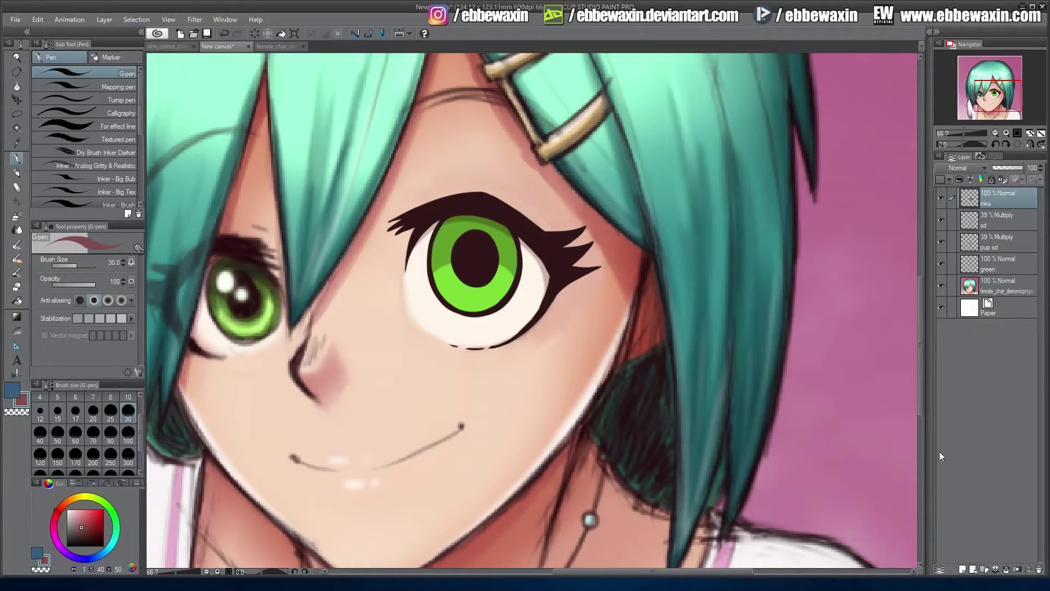
pyautogui.click(962, 570)
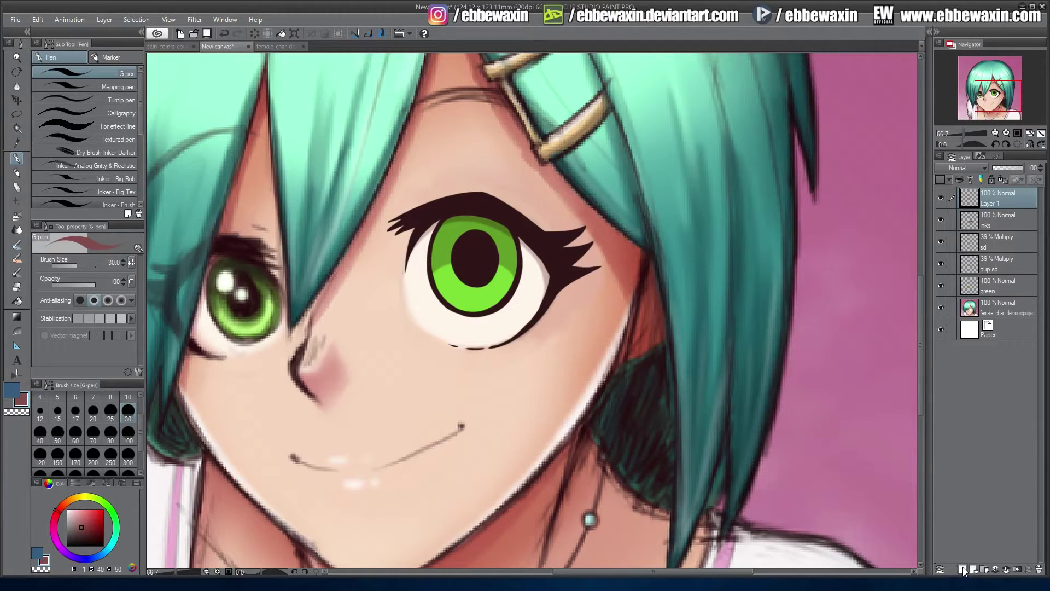
pyautogui.doubleClick(993, 202)
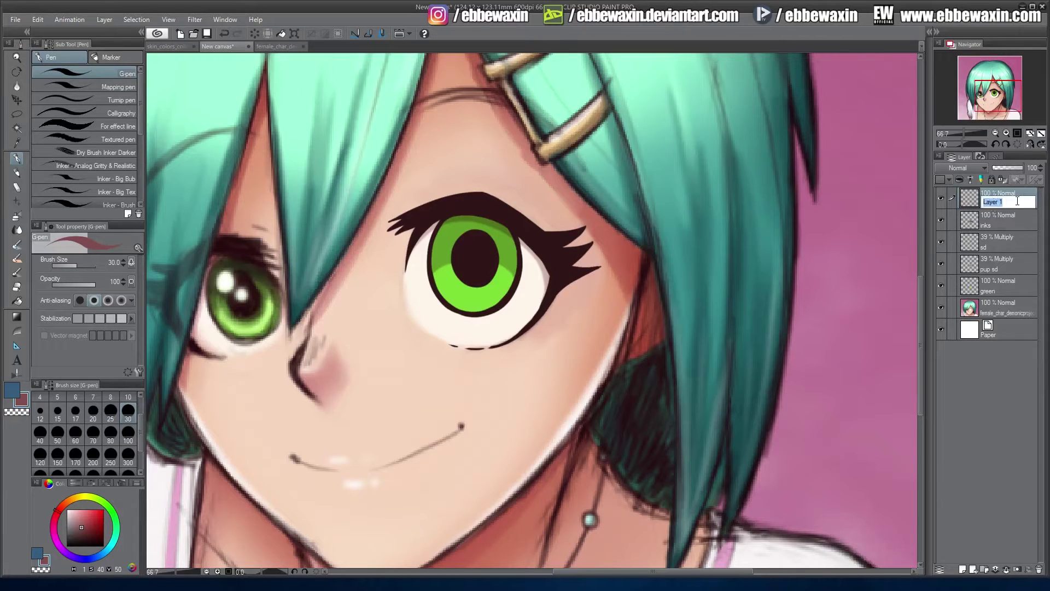
pyautogui.write('eye white')
pyautogui.press('Return')
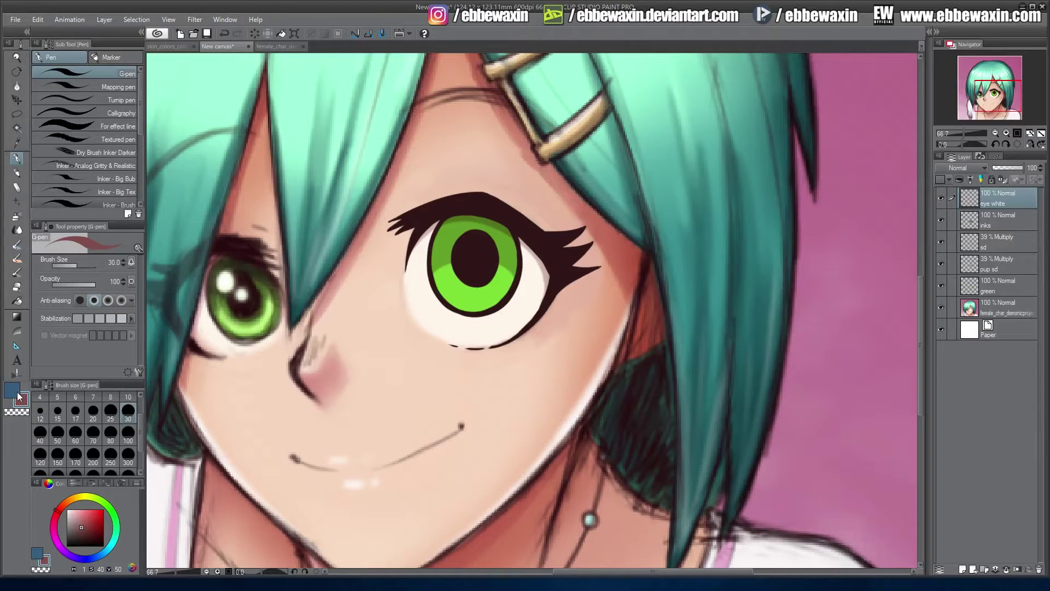
# Paint a small white highlight in the pupil and a larger one at the iris's upper right with the G-pen
pyautogui.click(66, 510)
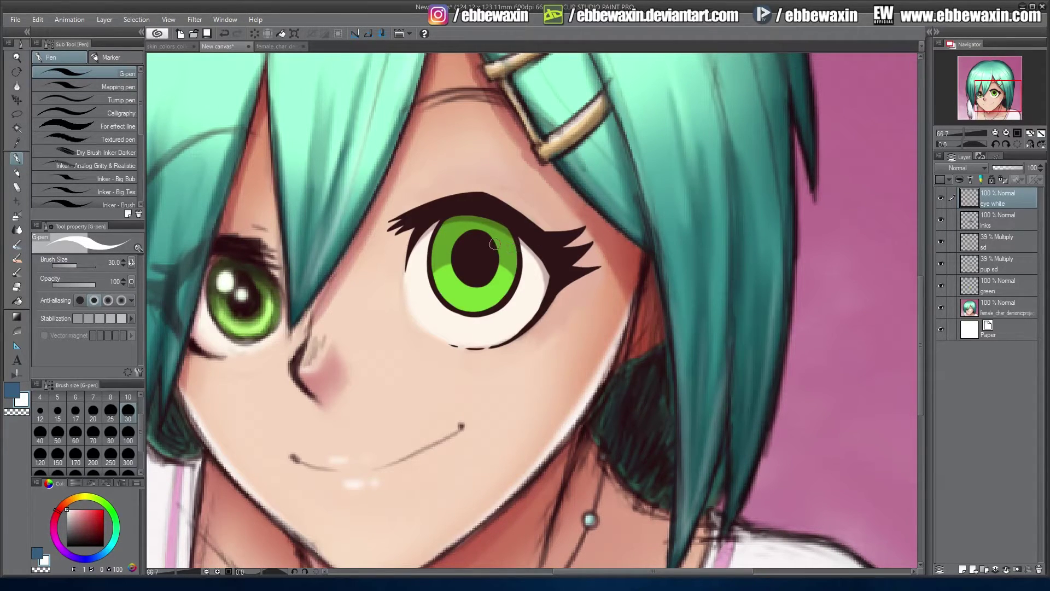
pyautogui.moveTo(495, 250)
pyautogui.mouseDown()
pyautogui.moveTo(490, 232)
pyautogui.moveTo(501, 247)
pyautogui.moveTo(479, 256)
pyautogui.mouseUp()
pyautogui.click(491, 237)
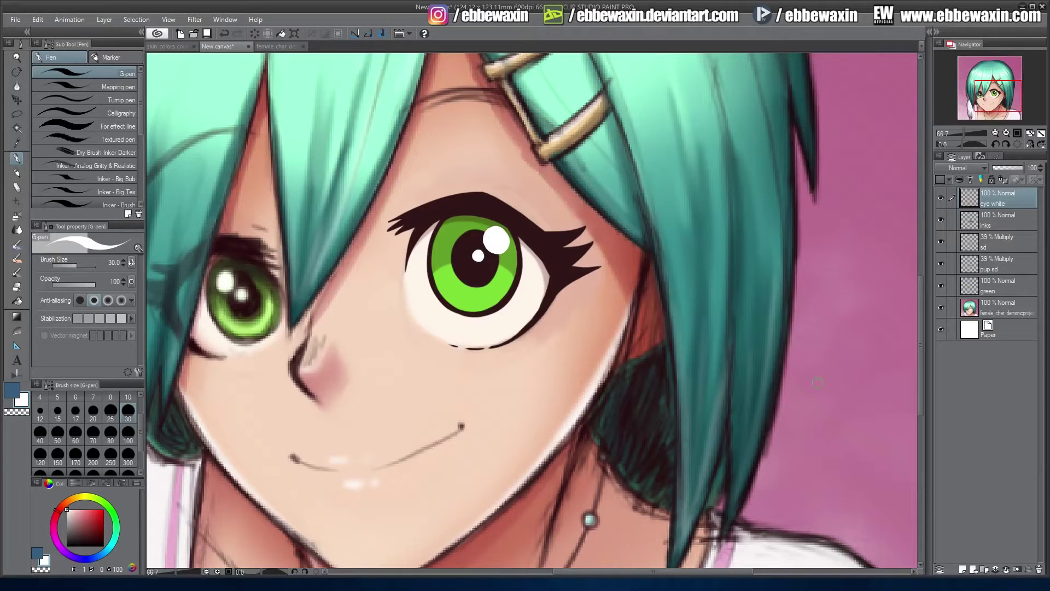
# Apply a Gaussian blur to the white highlights on the eye white layer
pyautogui.click(194, 19)
pyautogui.moveTo(254, 36)
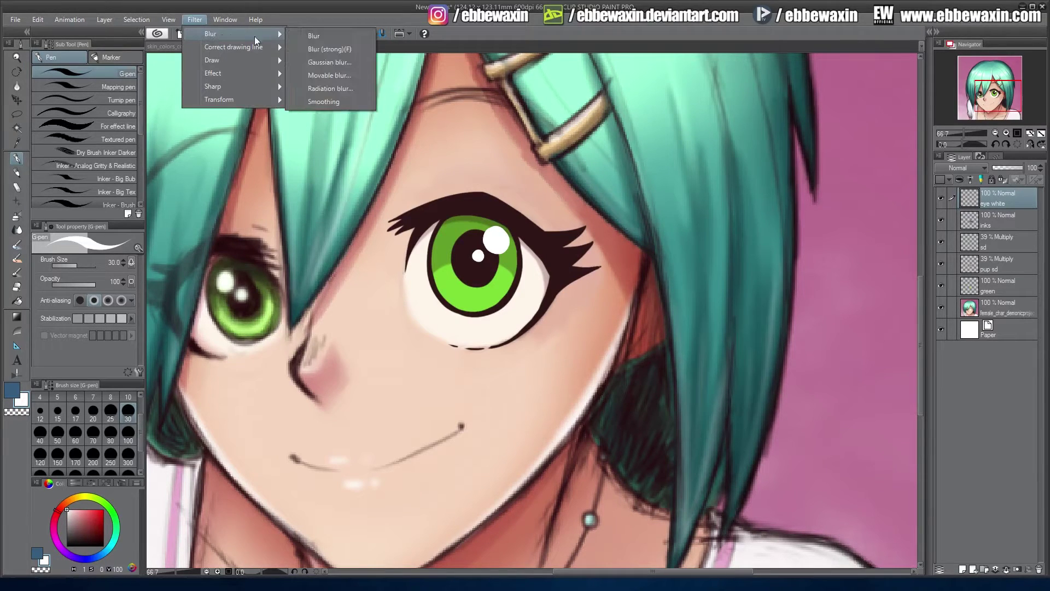
pyautogui.click(326, 60)
pyautogui.click(880, 413)
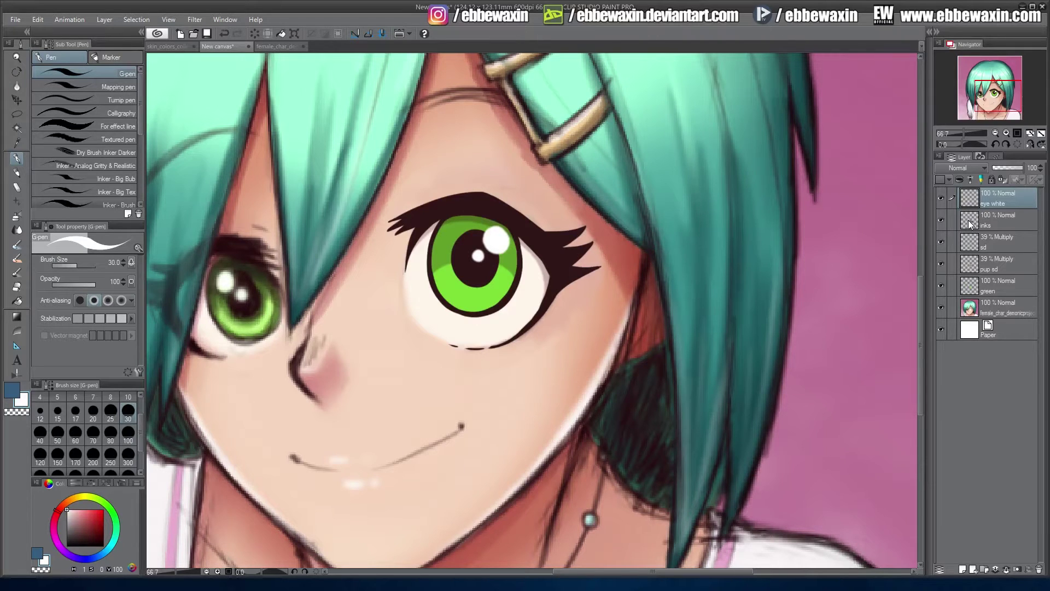
# Add a layer named green sd directly above the green layer, with Multiply blending and 30% opacity
pyautogui.click(992, 239)
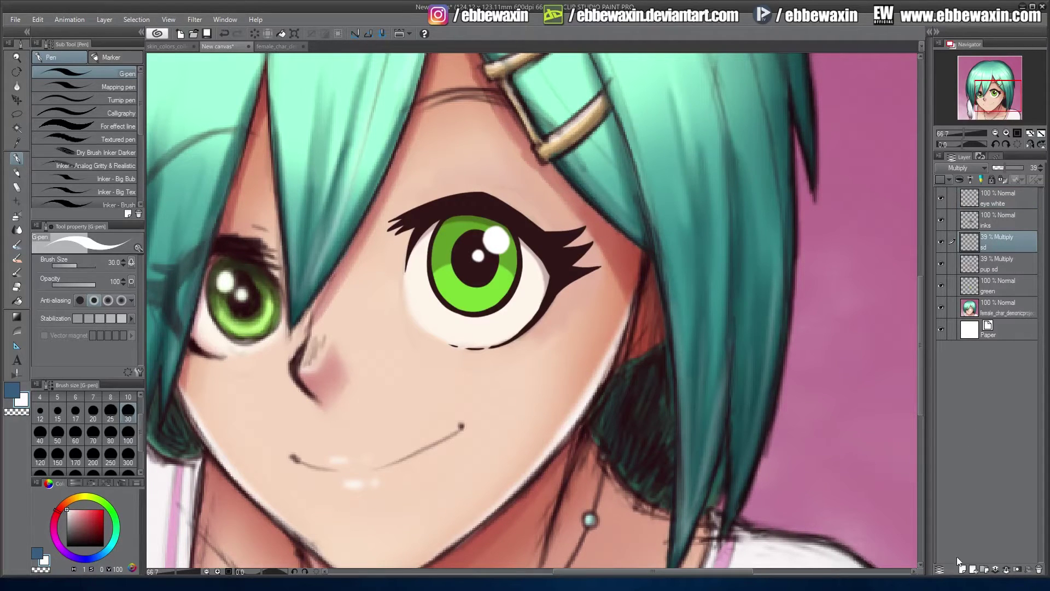
pyautogui.click(989, 271)
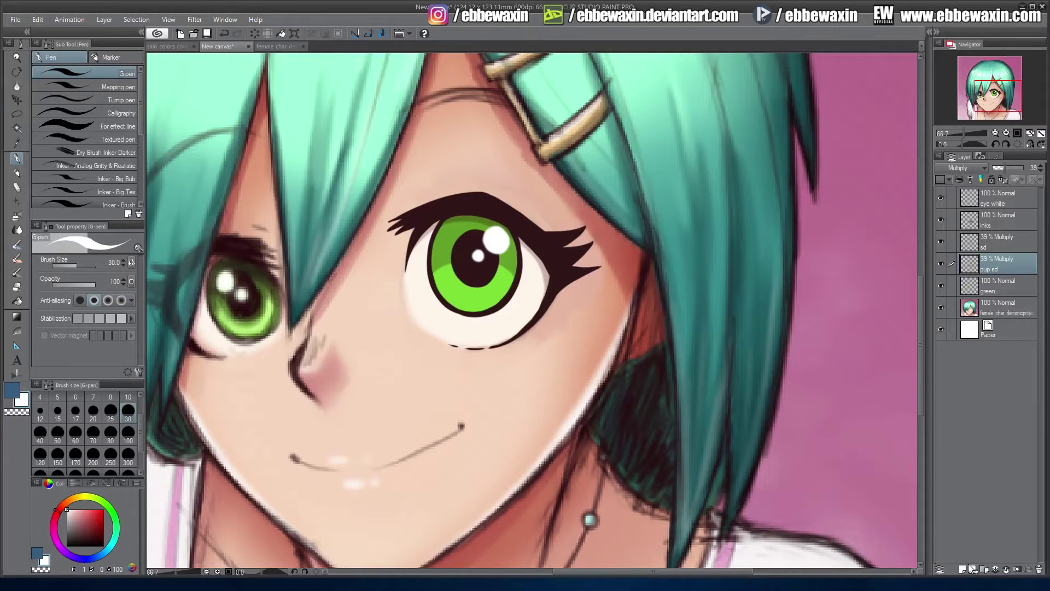
pyautogui.click(988, 286)
pyautogui.click(963, 570)
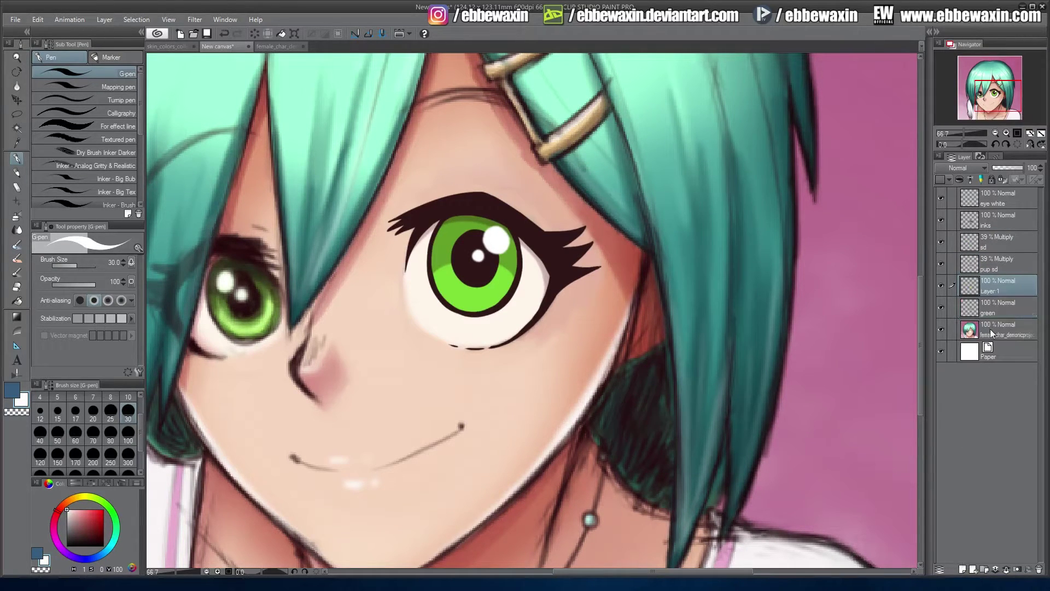
pyautogui.doubleClick(992, 290)
pyautogui.click(961, 168)
pyautogui.click(956, 192)
pyautogui.moveTo(1026, 173); pyautogui.dragTo(1001, 168)
# Sample the iris's bright green and set up the Lighter pencil with brush density 50 and size 100
pyautogui.keyDown('alt'); pyautogui.click(450, 285); pyautogui.keyUp('alt')
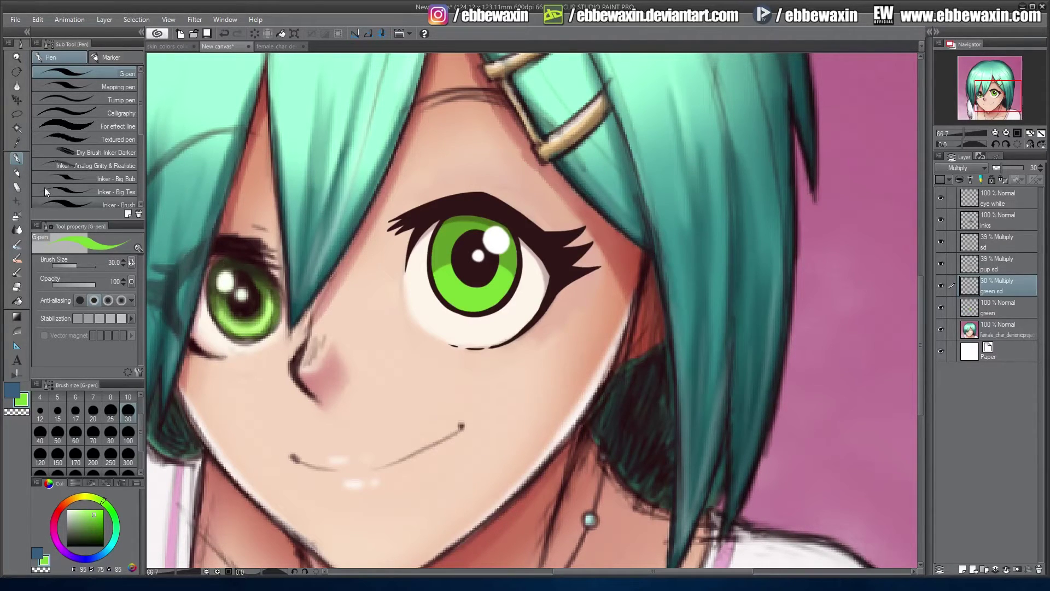
pyautogui.click(17, 172)
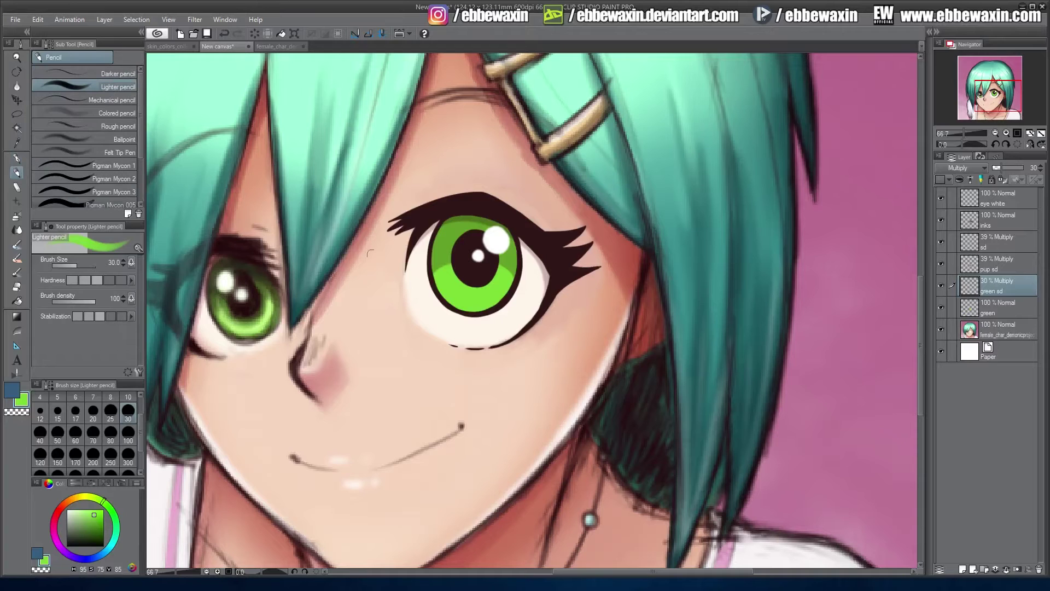
pyautogui.click(73, 301)
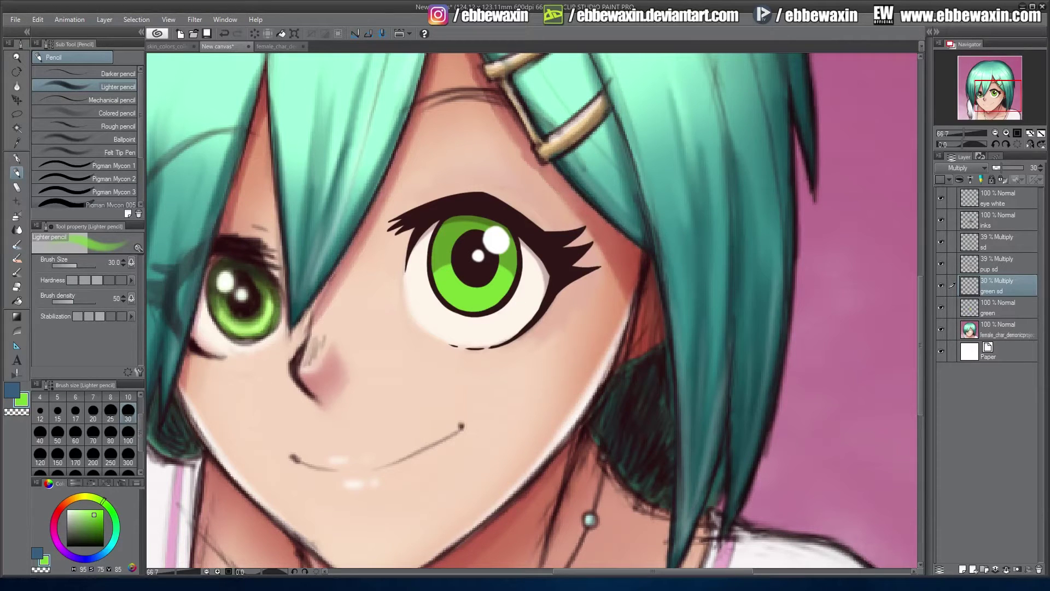
pyautogui.click(128, 432)
# Try bright green shading along the iris sides at 100% layer opacity, and delete the green sd layer
pyautogui.moveTo(430, 271)
pyautogui.mouseDown()
pyautogui.moveTo(435, 227)
pyautogui.moveTo(426, 262)
pyautogui.moveTo(441, 246)
pyautogui.moveTo(424, 278)
pyautogui.moveTo(436, 228)
pyautogui.moveTo(492, 215)
pyautogui.moveTo(506, 295)
pyautogui.moveTo(517, 286)
pyautogui.mouseUp()
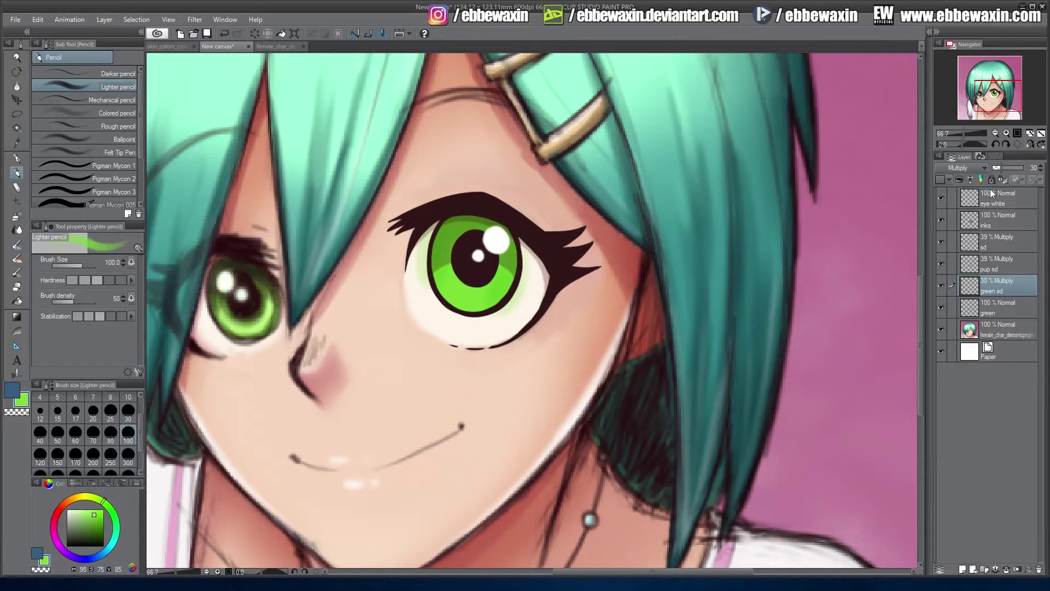
pyautogui.moveTo(1001, 168); pyautogui.dragTo(1043, 172)
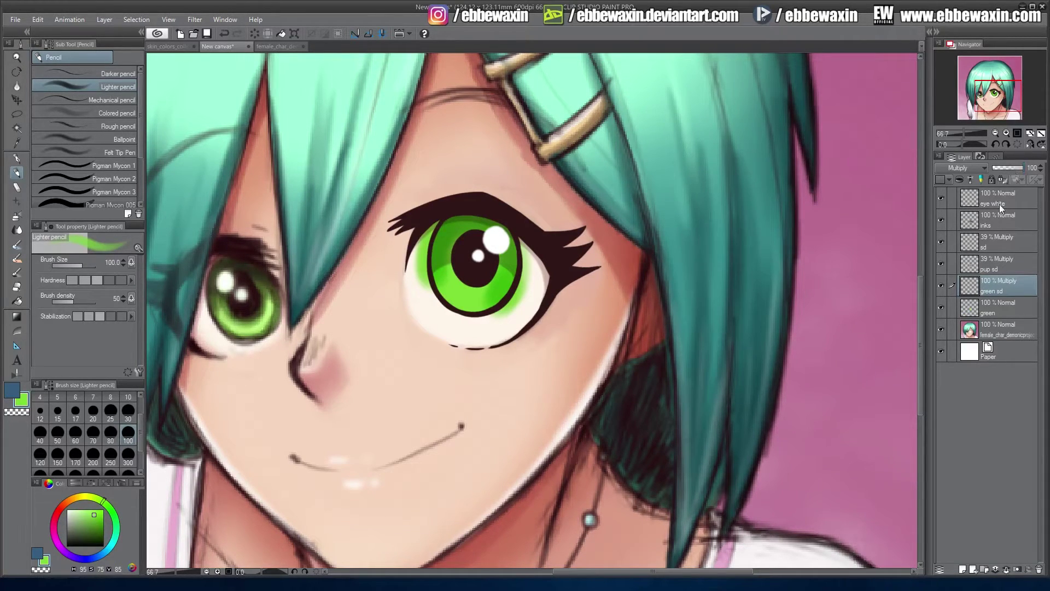
pyautogui.rightClick(995, 289)
pyautogui.click(985, 350)
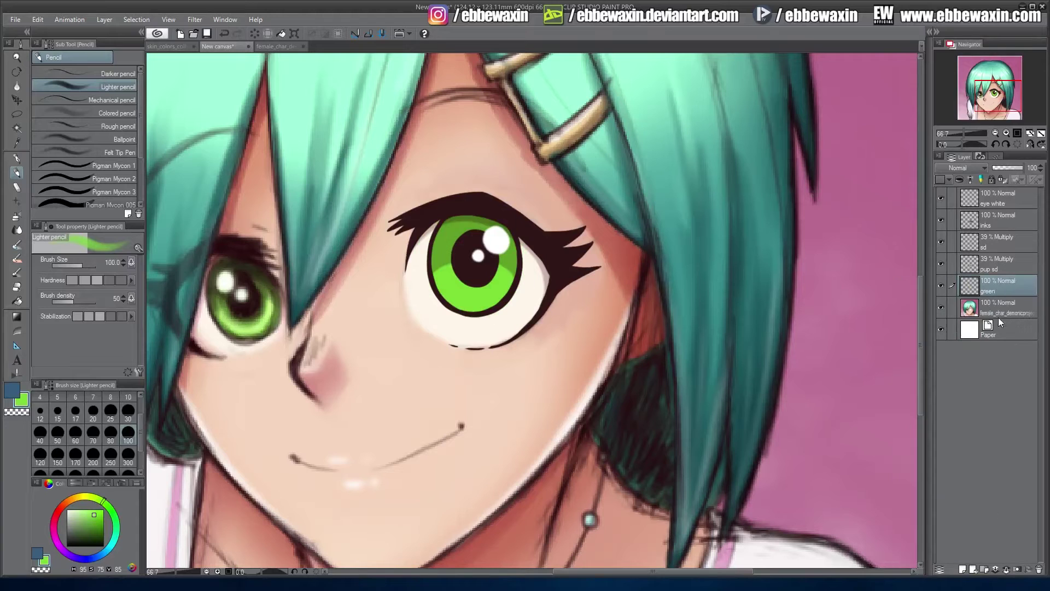
# Create a fresh layer named green sd above the green layer and set it to Multiply blending
pyautogui.click(963, 569)
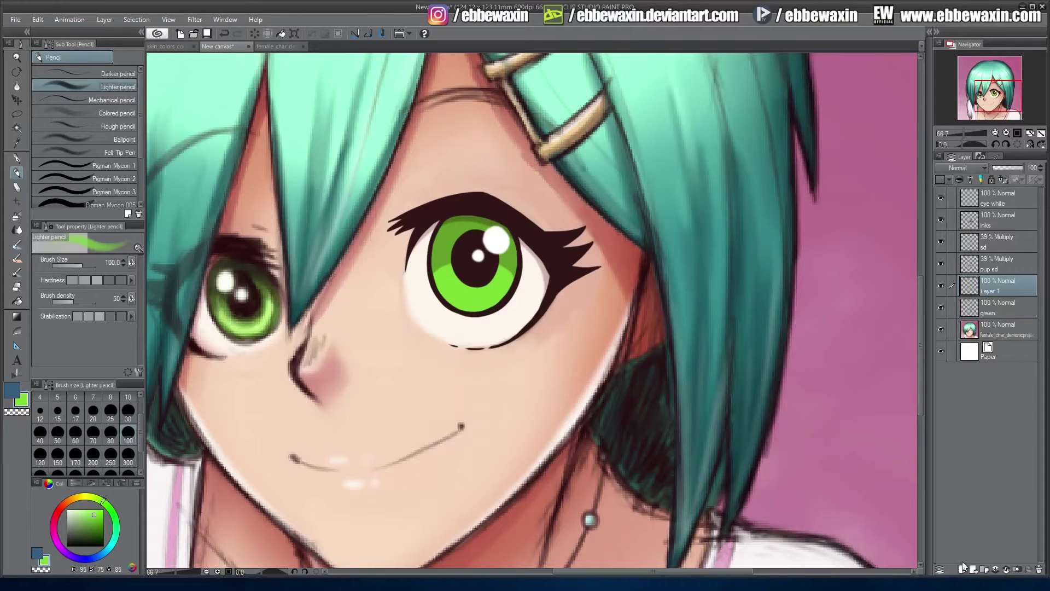
pyautogui.doubleClick(992, 289)
pyautogui.write('green sd')
pyautogui.click(963, 168)
pyautogui.click(966, 198)
# Shade around the iris's outer edge with a darker green (H 95, S 78, V 54) using the Lighter pencil at size 100
pyautogui.click(96, 524)
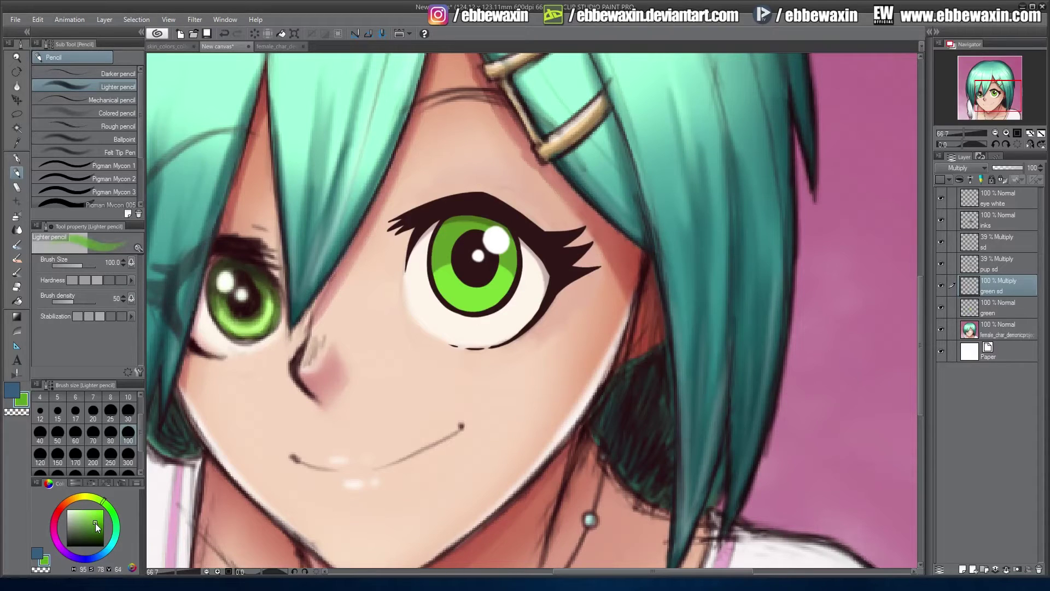
pyautogui.moveTo(95, 523); pyautogui.dragTo(95, 526)
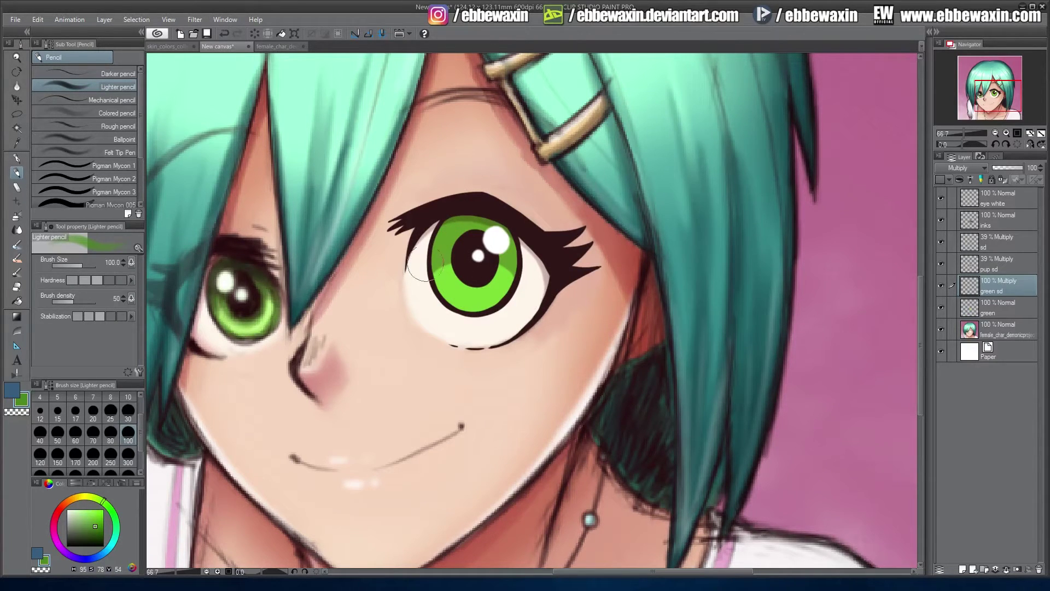
pyautogui.moveTo(433, 235)
pyautogui.mouseDown()
pyautogui.moveTo(427, 264)
pyautogui.moveTo(444, 309)
pyautogui.moveTo(428, 292)
pyautogui.moveTo(425, 247)
pyautogui.moveTo(432, 230)
pyautogui.moveTo(424, 273)
pyautogui.moveTo(426, 245)
pyautogui.moveTo(452, 213)
pyautogui.moveTo(427, 242)
pyautogui.mouseUp()
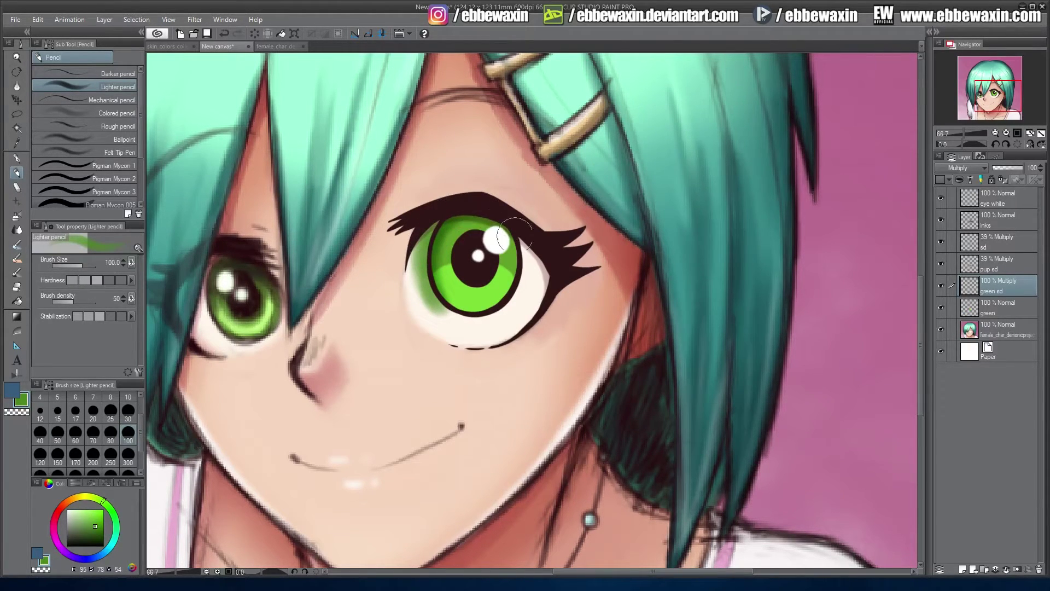
pyautogui.moveTo(512, 224)
pyautogui.mouseDown()
pyautogui.moveTo(525, 276)
pyautogui.moveTo(519, 228)
pyautogui.moveTo(516, 294)
pyautogui.moveTo(521, 279)
pyautogui.moveTo(500, 310)
pyautogui.moveTo(463, 317)
pyautogui.moveTo(439, 307)
pyautogui.moveTo(426, 283)
pyautogui.moveTo(453, 323)
pyautogui.moveTo(492, 322)
pyautogui.moveTo(530, 285)
pyautogui.moveTo(533, 254)
pyautogui.moveTo(522, 293)
pyautogui.moveTo(494, 315)
pyautogui.moveTo(458, 321)
pyautogui.moveTo(428, 302)
pyautogui.moveTo(424, 239)
pyautogui.moveTo(418, 315)
pyautogui.mouseUp()
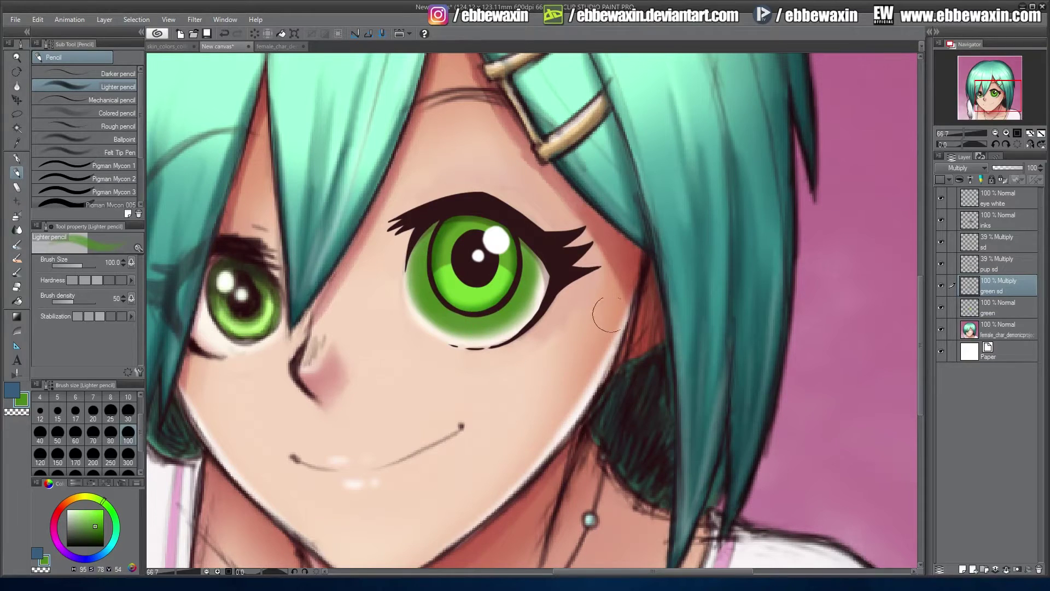
# Deepen the green shading around the iris with the Lighter pencil, working at brush sizes 30 and 60
pyautogui.click(128, 411)
pyautogui.moveTo(465, 256)
pyautogui.mouseDown()
pyautogui.moveTo(474, 285)
pyautogui.moveTo(491, 276)
pyautogui.moveTo(498, 247)
pyautogui.moveTo(495, 257)
pyautogui.moveTo(480, 231)
pyautogui.moveTo(459, 242)
pyautogui.moveTo(458, 272)
pyautogui.moveTo(483, 284)
pyautogui.moveTo(494, 273)
pyautogui.moveTo(486, 234)
pyautogui.moveTo(467, 233)
pyautogui.moveTo(457, 250)
pyautogui.moveTo(457, 279)
pyautogui.mouseUp()
pyautogui.click(39, 433)
pyautogui.click(76, 432)
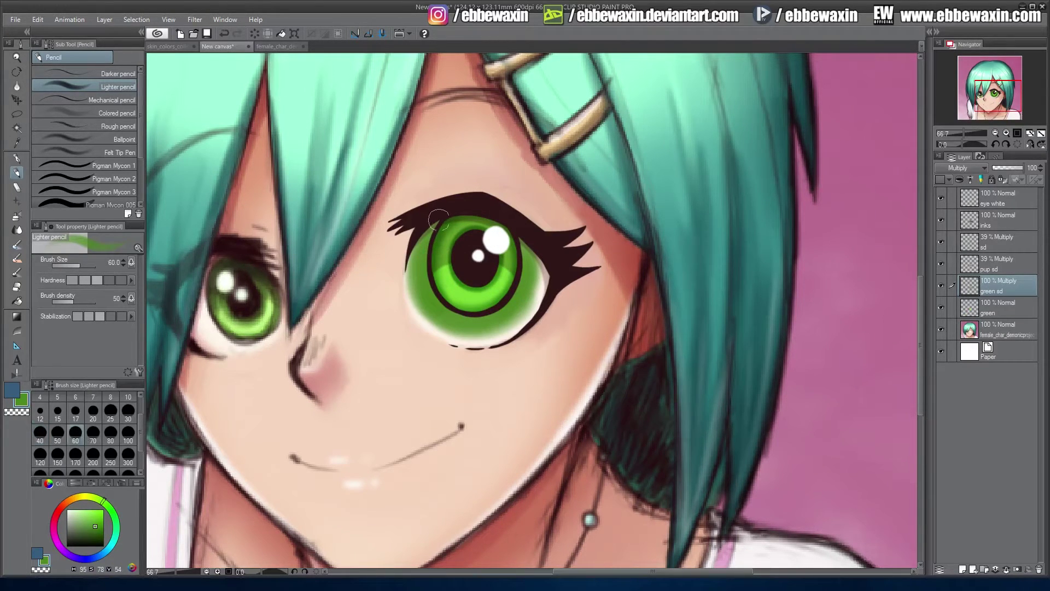
pyautogui.moveTo(433, 286); pyautogui.dragTo(495, 310)
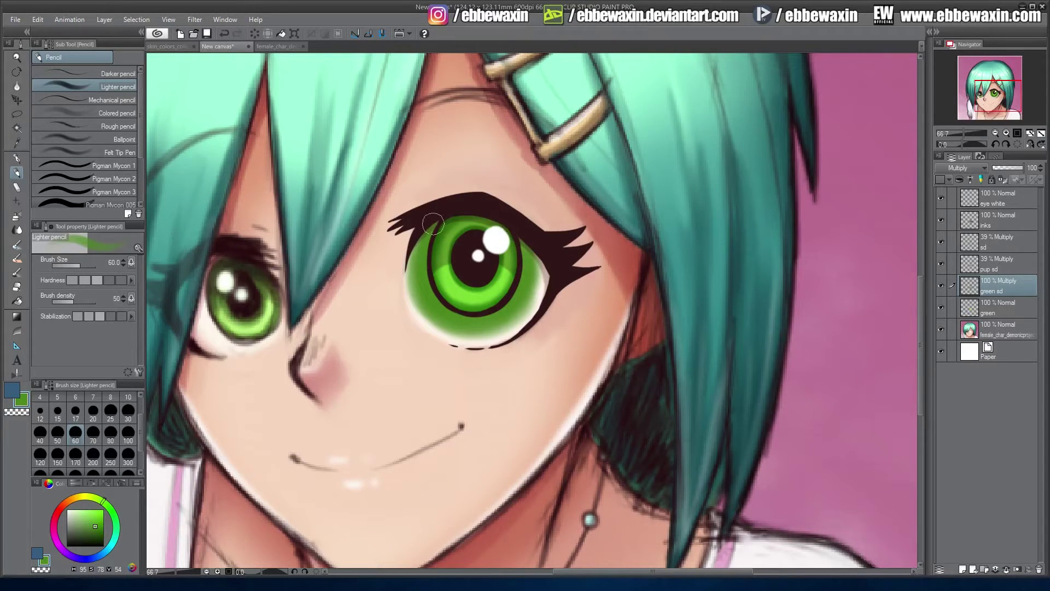
# Clip the green sd layer to the green layer below and set its opacity to 40%
pyautogui.rightClick(996, 284)
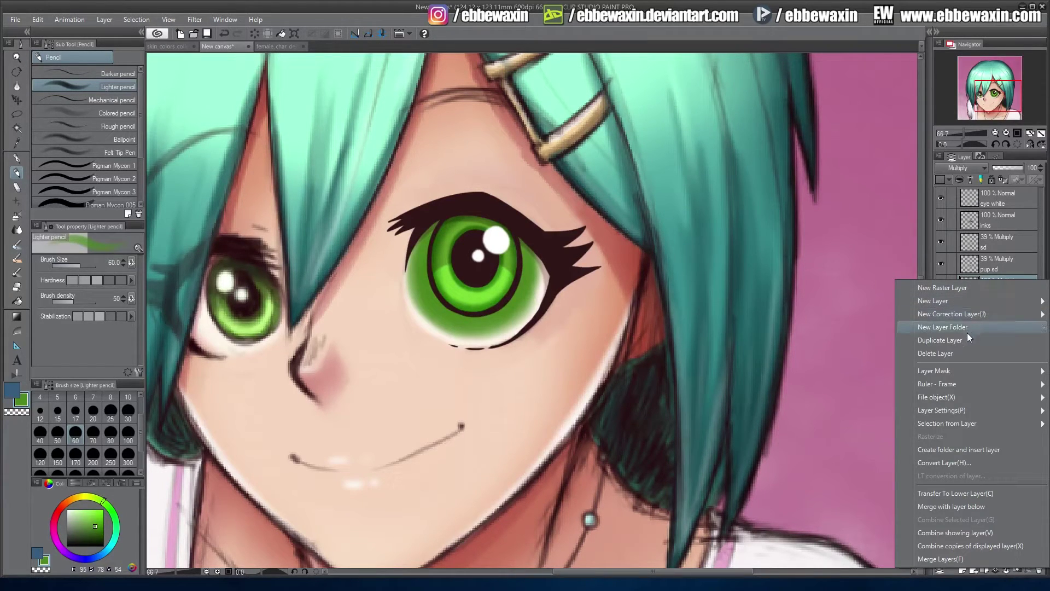
pyautogui.moveTo(948, 409)
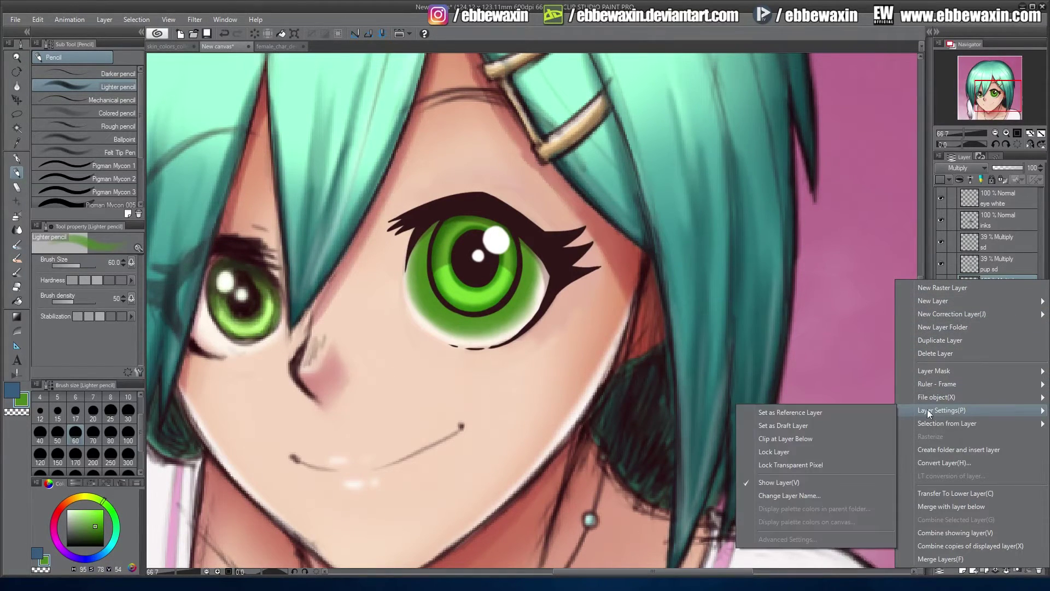
pyautogui.click(822, 440)
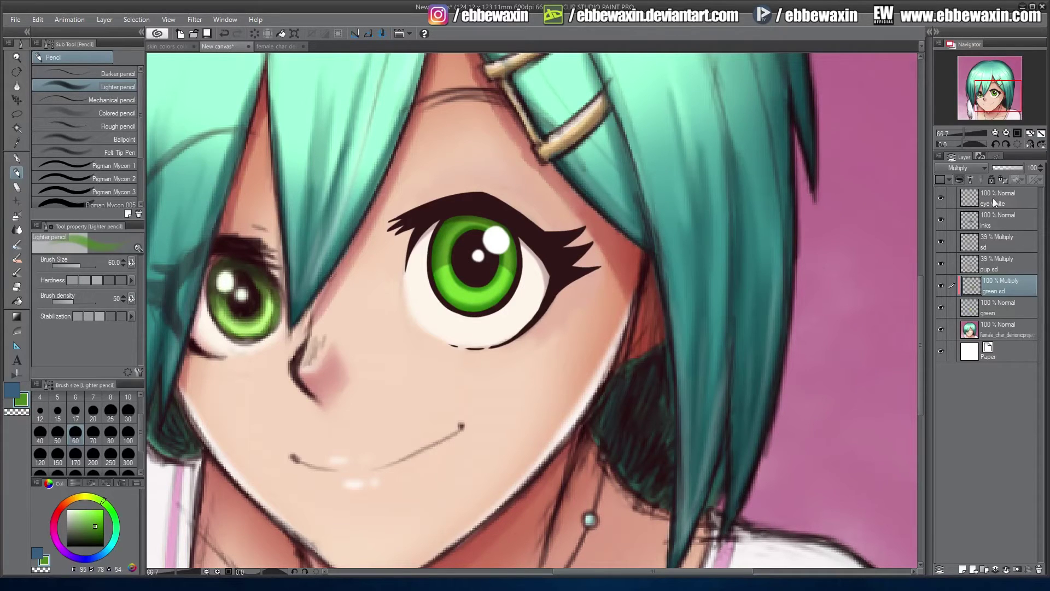
pyautogui.moveTo(1014, 169); pyautogui.dragTo(1009, 172)
pyautogui.click(1040, 172)
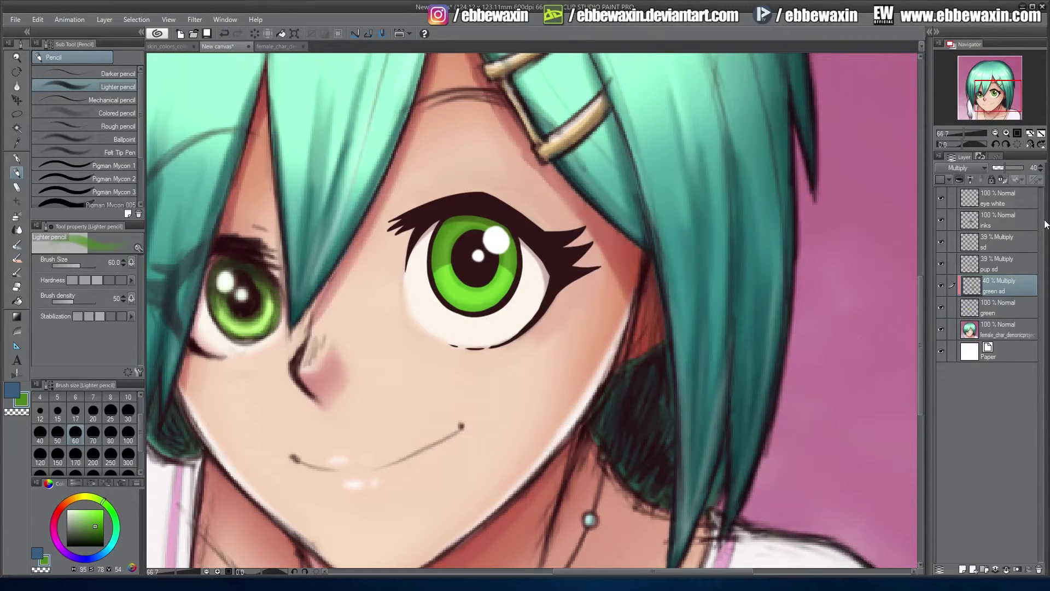
# Add a new layer above green sd and name it green light
pyautogui.click(965, 567)
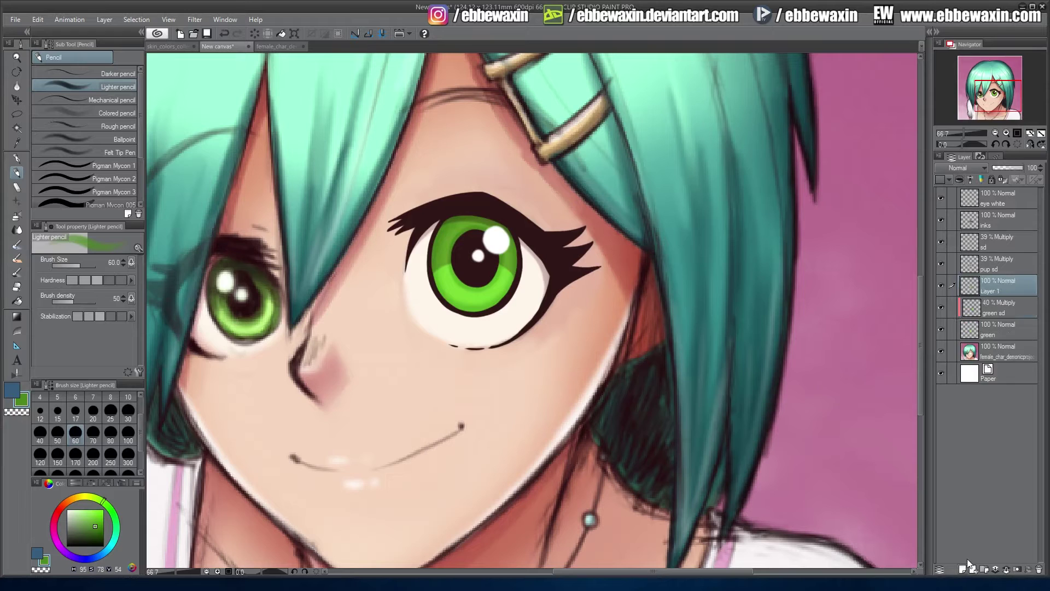
pyautogui.doubleClick(993, 290)
pyautogui.write('green light')
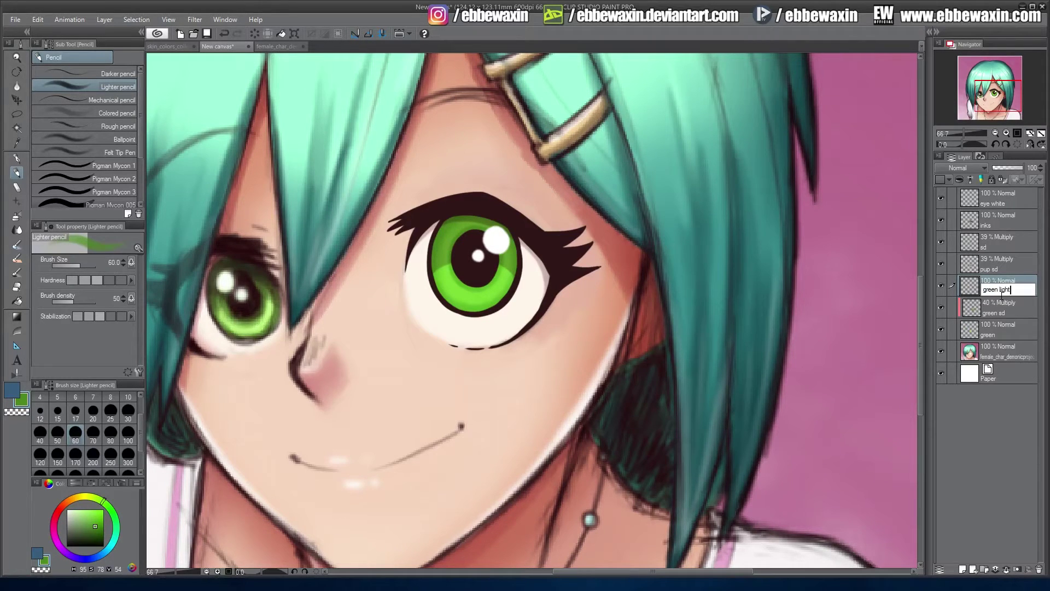
pyautogui.press('Return')
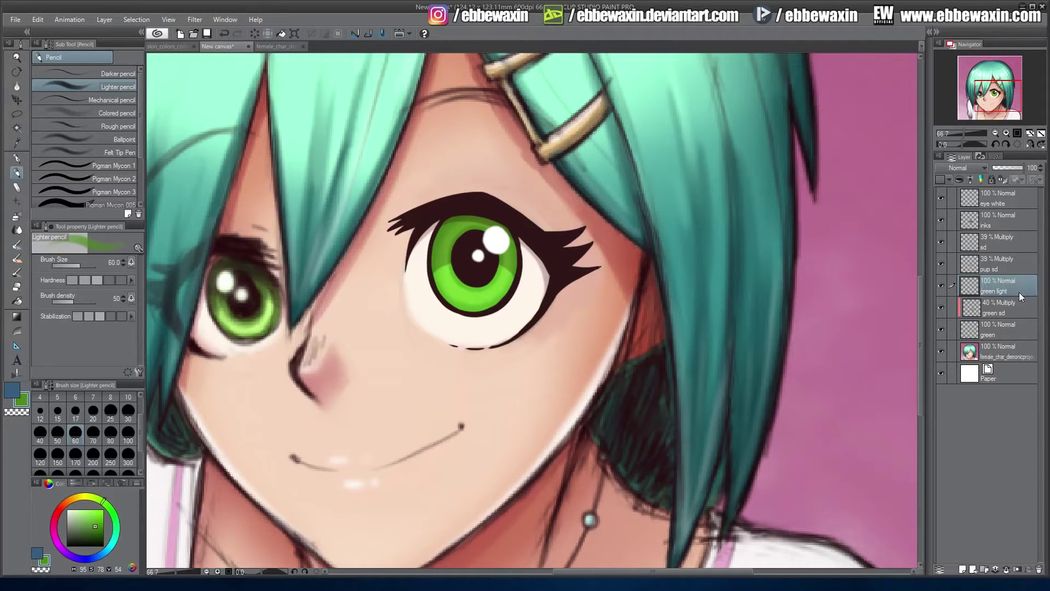
# Sample the iris's green, lighten it to H 95, S 58, V 96, and paint light along the iris with the Lighter pencil at size 50
pyautogui.keyDown('alt'); pyautogui.click(458, 296); pyautogui.keyUp('alt')
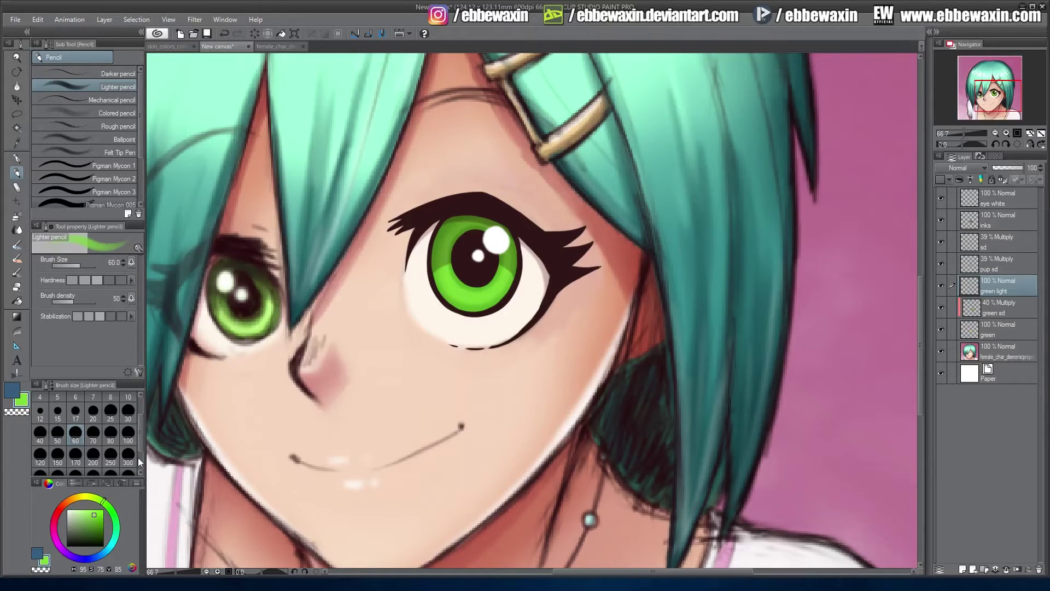
pyautogui.click(89, 511)
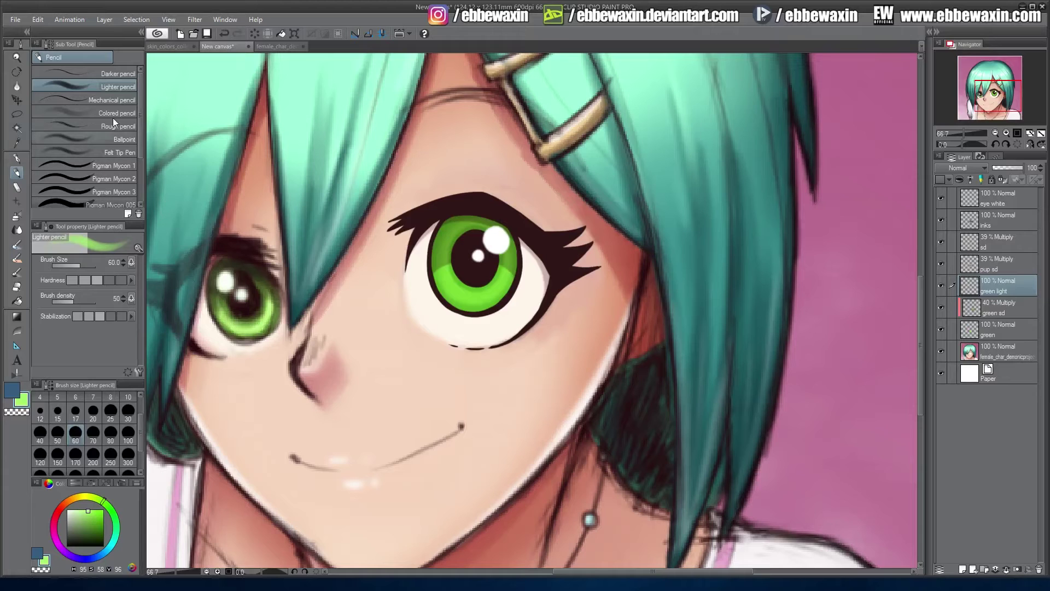
pyautogui.click(128, 410)
pyautogui.click(58, 433)
pyautogui.moveTo(446, 237)
pyautogui.mouseDown()
pyautogui.moveTo(460, 293)
pyautogui.moveTo(487, 290)
pyautogui.moveTo(508, 251)
pyautogui.moveTo(503, 276)
pyautogui.moveTo(472, 295)
pyautogui.moveTo(454, 288)
pyautogui.moveTo(443, 247)
pyautogui.moveTo(456, 293)
pyautogui.moveTo(487, 292)
pyautogui.moveTo(508, 254)
pyautogui.moveTo(492, 289)
pyautogui.moveTo(455, 288)
pyautogui.moveTo(443, 270)
pyautogui.moveTo(446, 227)
pyautogui.moveTo(470, 218)
pyautogui.mouseUp()
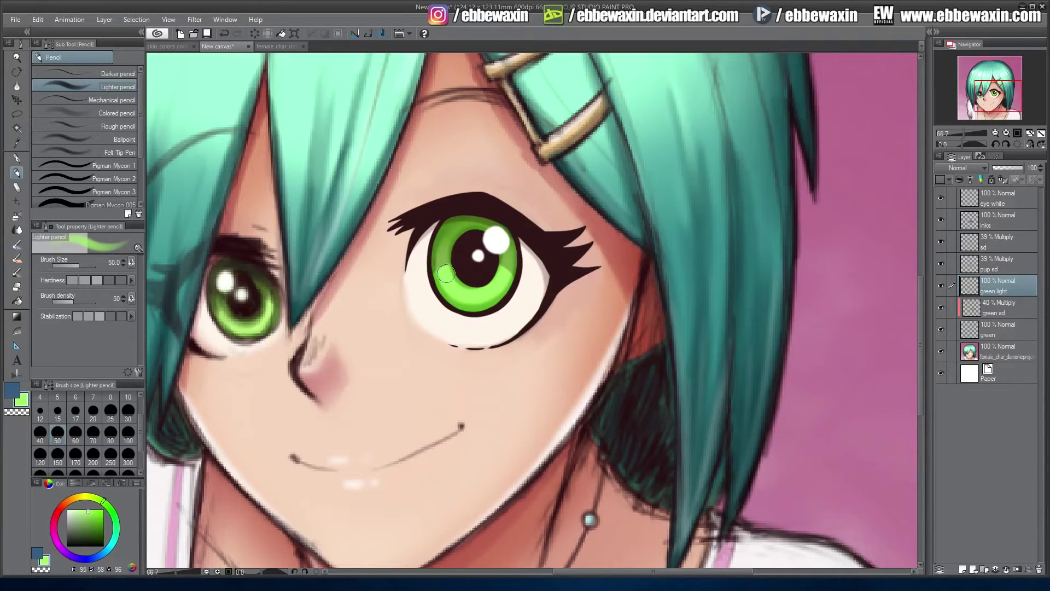
# Paint a paler green highlight (H 95, S 25, V 100) around the lower iris with the Lighter pencil at size 30
pyautogui.click(78, 510)
pyautogui.click(76, 509)
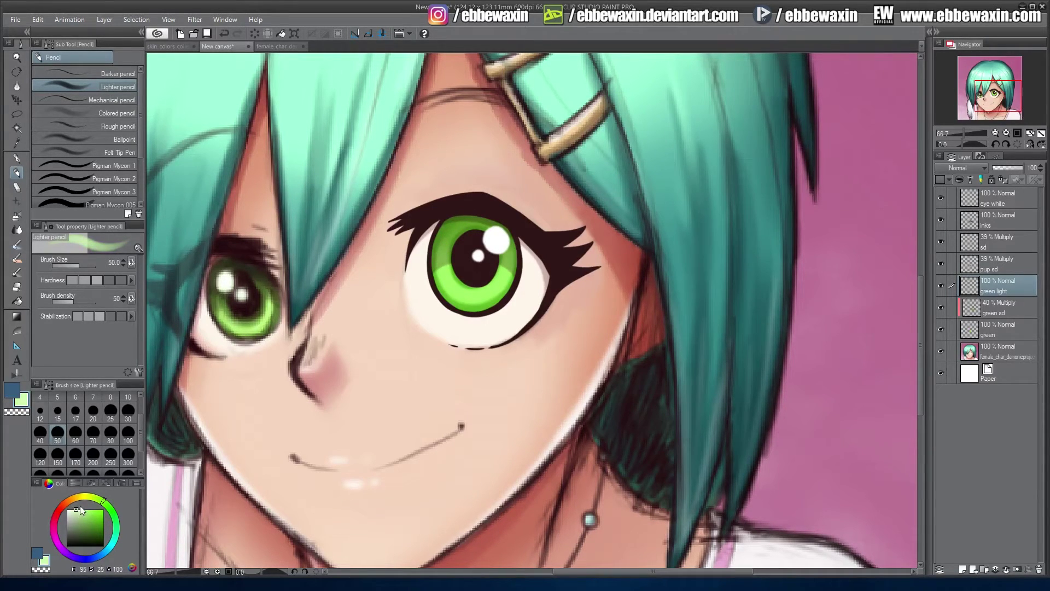
pyautogui.click(128, 415)
pyautogui.moveTo(443, 249)
pyautogui.mouseDown()
pyautogui.moveTo(453, 287)
pyautogui.moveTo(475, 295)
pyautogui.moveTo(496, 284)
pyautogui.moveTo(506, 256)
pyautogui.moveTo(499, 283)
pyautogui.moveTo(471, 296)
pyautogui.moveTo(446, 278)
pyautogui.moveTo(442, 259)
pyautogui.moveTo(469, 295)
pyautogui.mouseUp()
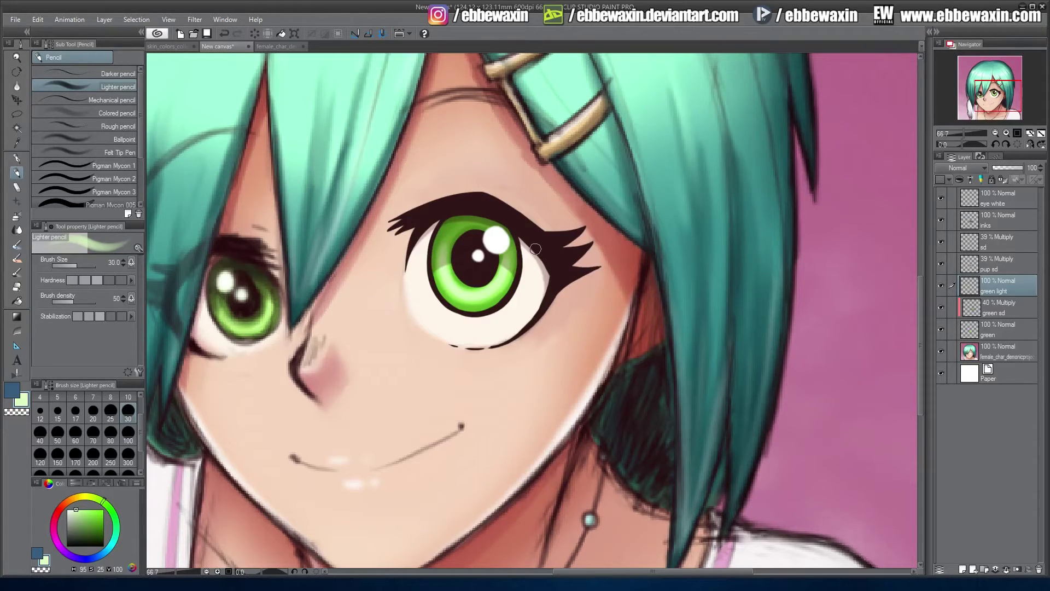
# Soften the green light layer with a Gaussian blur of 10.11
pyautogui.click(200, 21)
pyautogui.moveTo(212, 34)
pyautogui.click(353, 60)
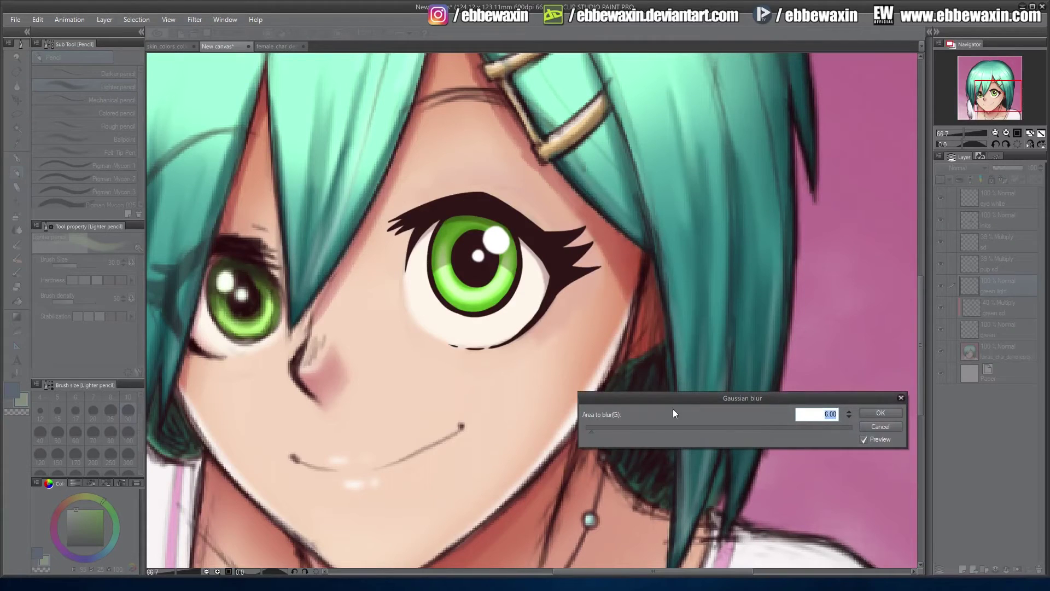
pyautogui.moveTo(592, 432); pyautogui.dragTo(599, 430)
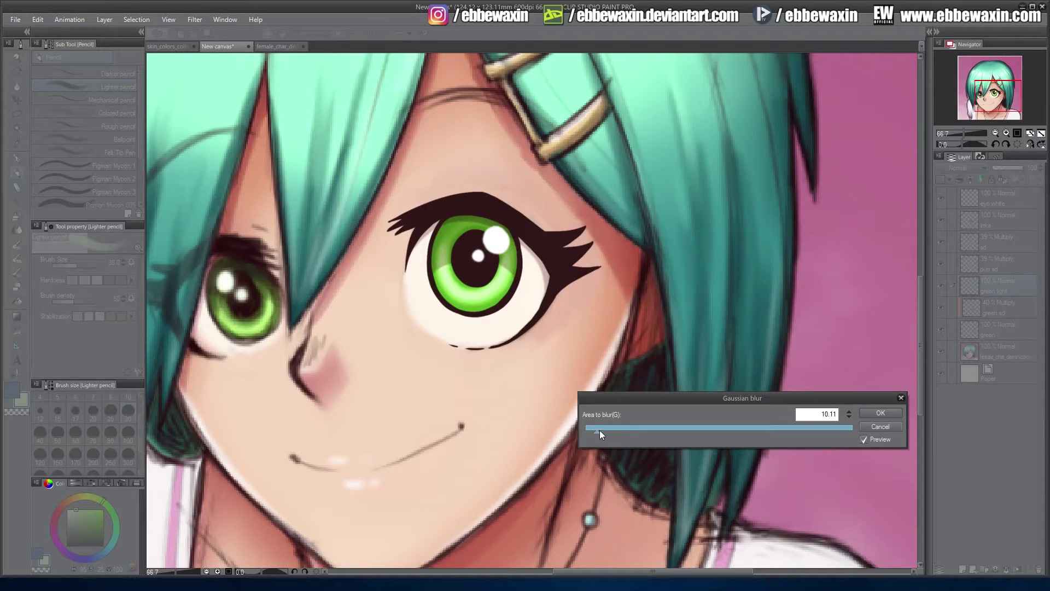
pyautogui.click(879, 413)
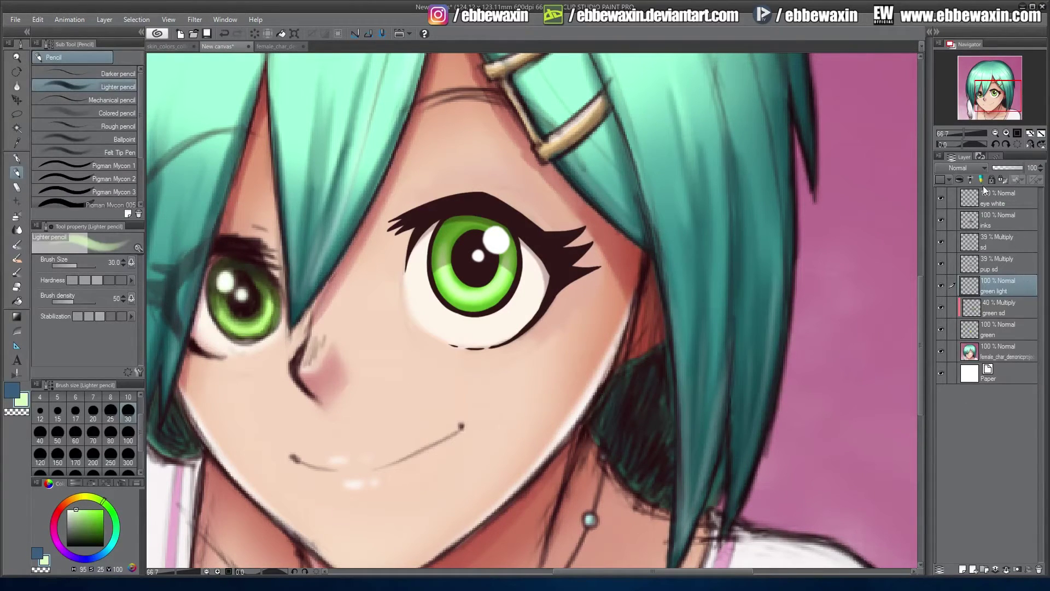
# Set the green light layer to Add (Glow) blending and lower its opacity to 20%
pyautogui.click(979, 168)
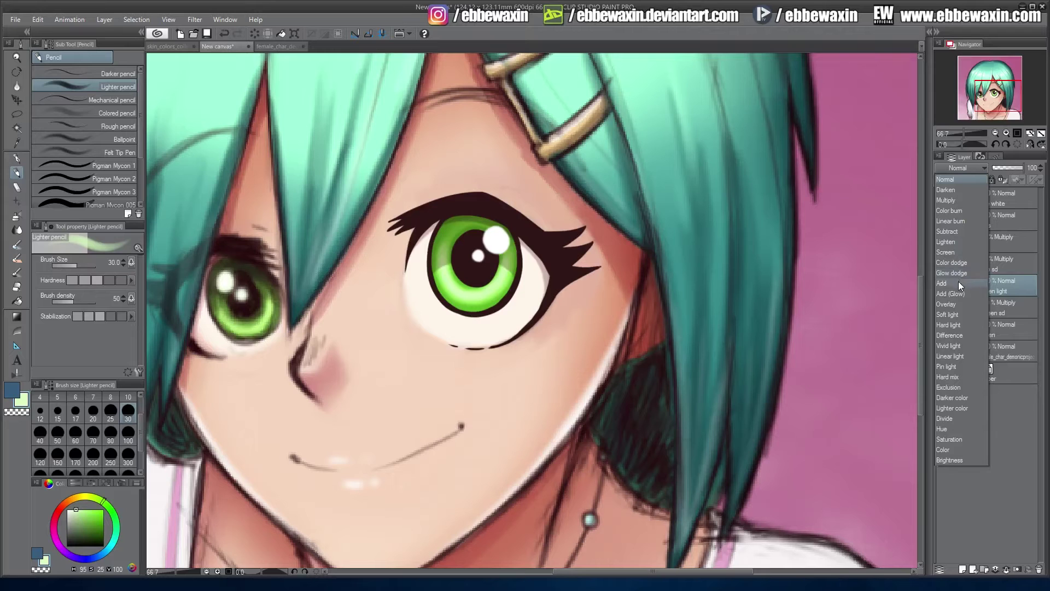
pyautogui.click(958, 282)
pyautogui.click(964, 169)
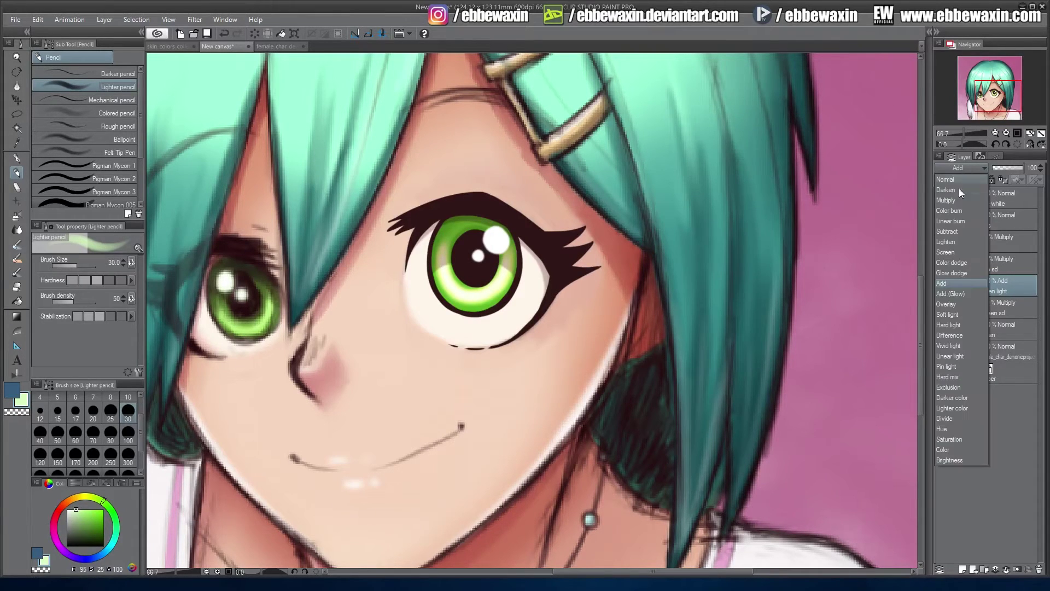
pyautogui.click(956, 293)
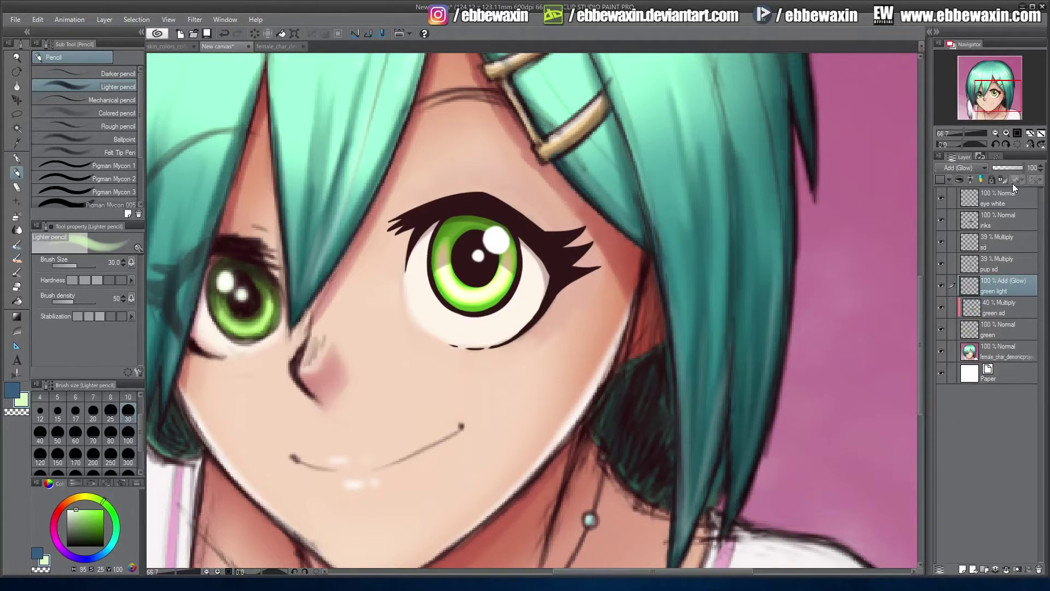
pyautogui.moveTo(1011, 168); pyautogui.dragTo(1001, 171)
pyautogui.moveTo(1000, 172); pyautogui.dragTo(999, 172)
pyautogui.click(1041, 171)
pyautogui.click(1041, 171)
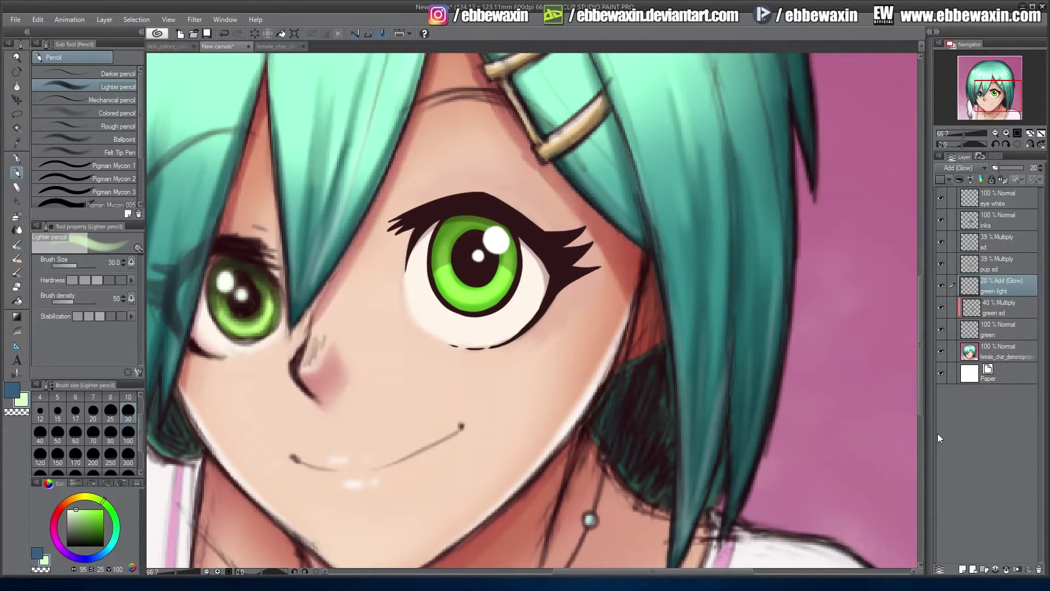
# On a new layer, draw fine radial strokes across the lower iris in dark green (H 97, S 79, V 51) with the Lighter pencil at size 8
pyautogui.click(963, 569)
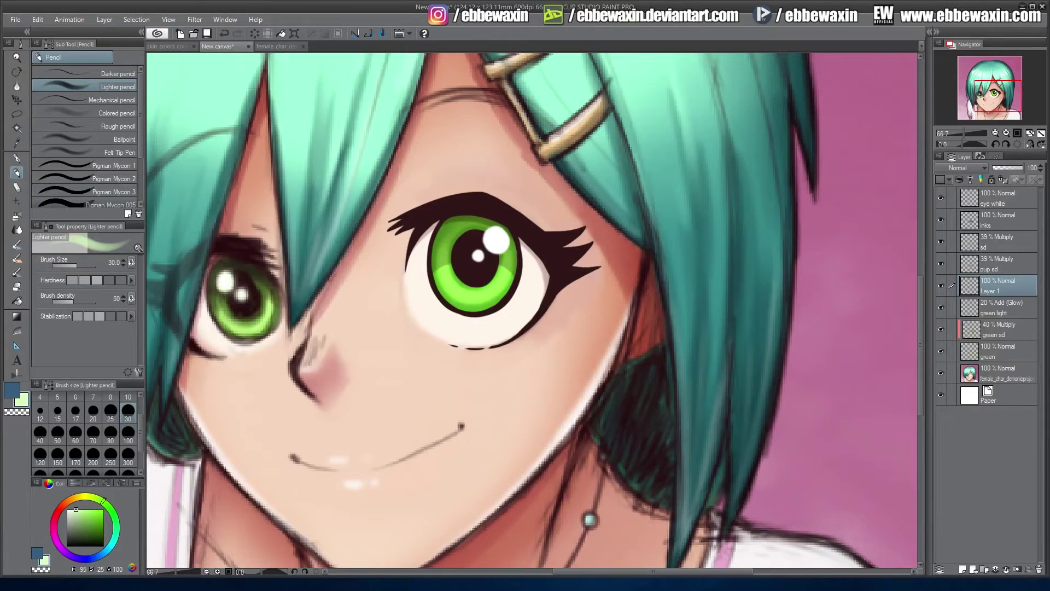
pyautogui.click(96, 520)
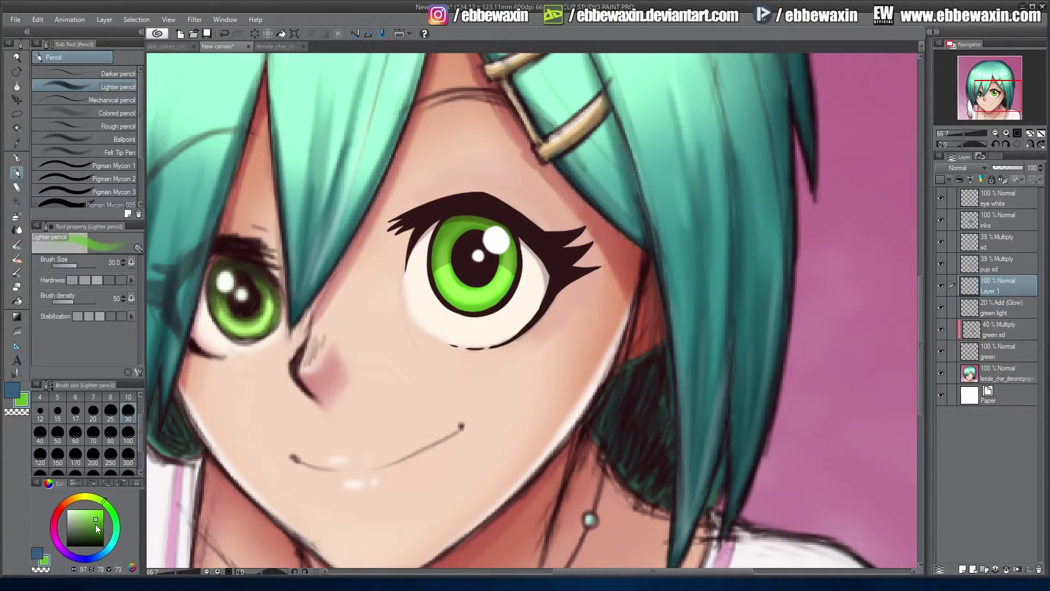
pyautogui.click(96, 527)
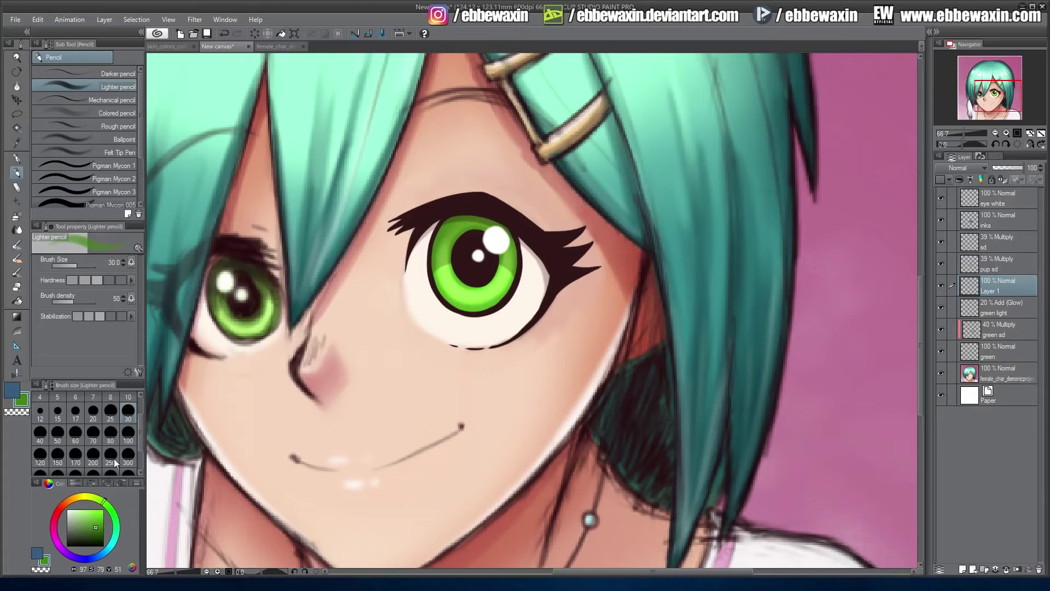
pyautogui.click(41, 413)
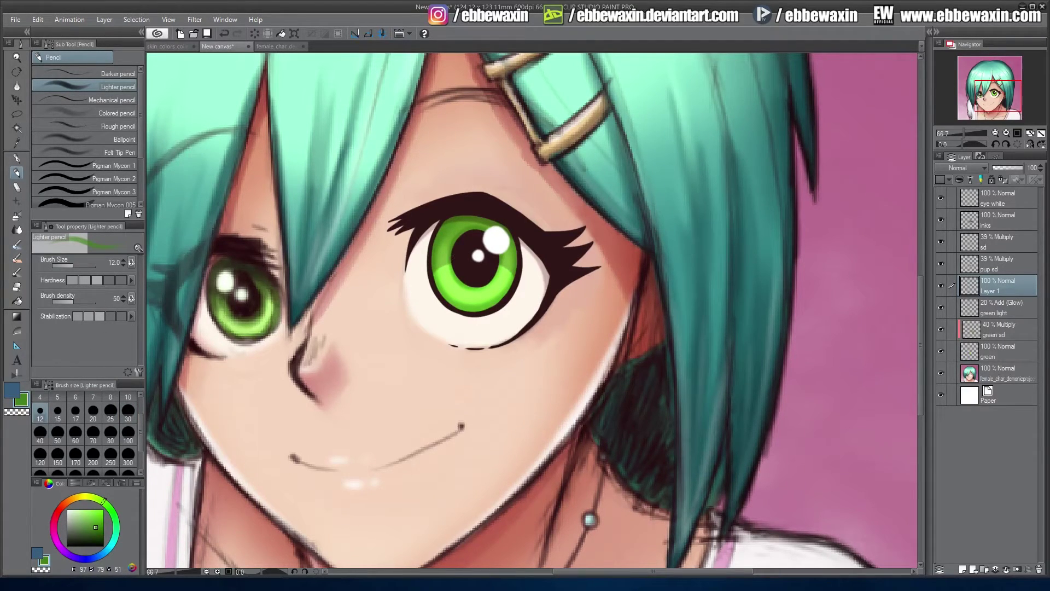
pyautogui.click(110, 398)
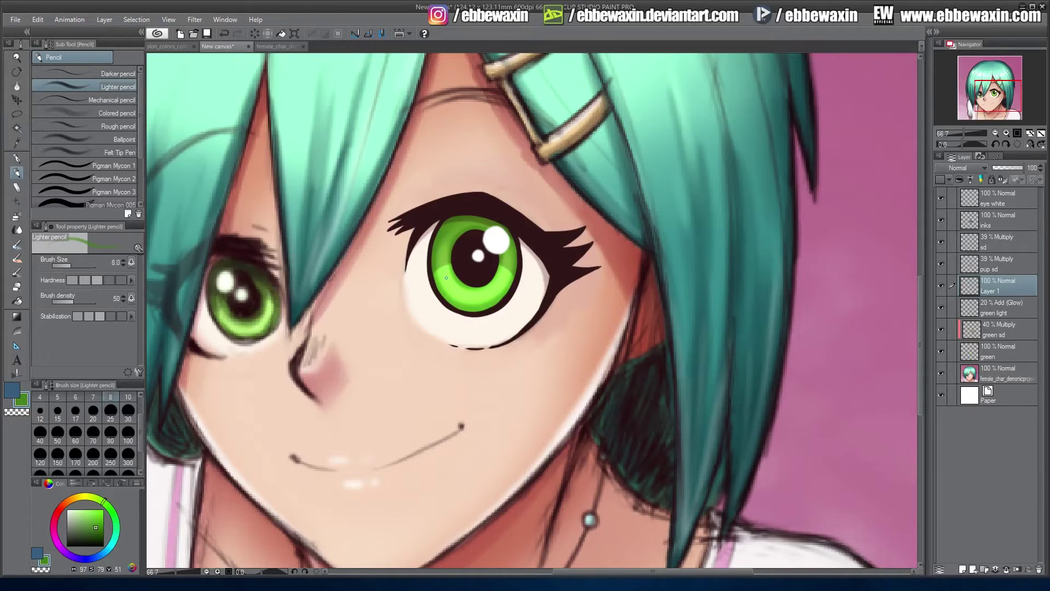
pyautogui.moveTo(448, 284); pyautogui.dragTo(462, 291)
pyautogui.moveTo(473, 291); pyautogui.dragTo(476, 301)
pyautogui.moveTo(494, 290)
pyautogui.mouseDown()
pyautogui.moveTo(468, 302)
pyautogui.moveTo(439, 270)
pyautogui.moveTo(474, 294)
pyautogui.moveTo(473, 305)
pyautogui.moveTo(501, 278)
pyautogui.mouseUp()
# Soften the radial iris strokes with a Gaussian blur and set their layer to Multiply blending
pyautogui.click(194, 19)
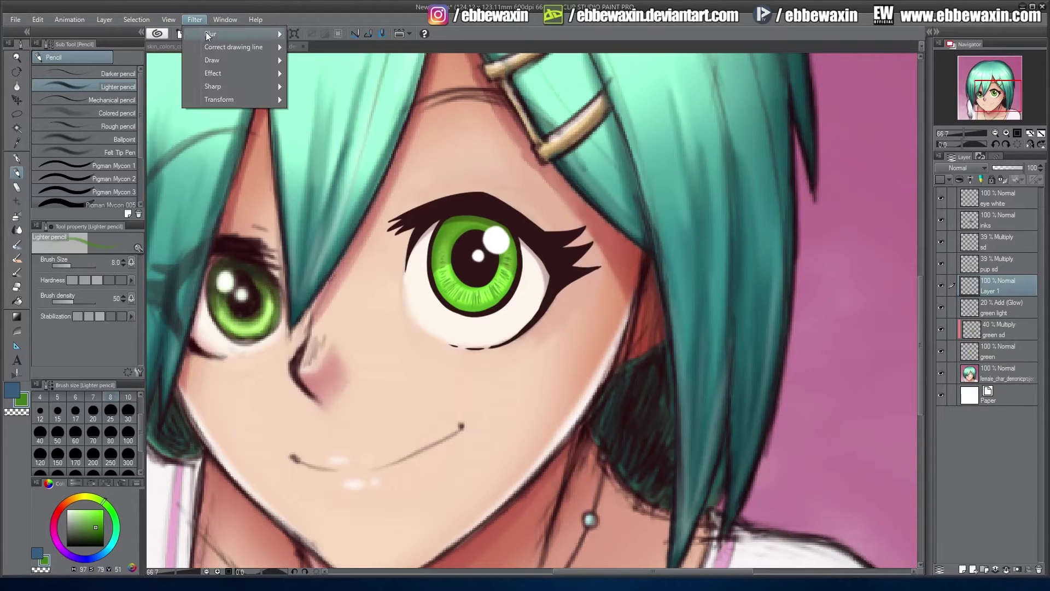
pyautogui.moveTo(236, 34)
pyautogui.click(346, 61)
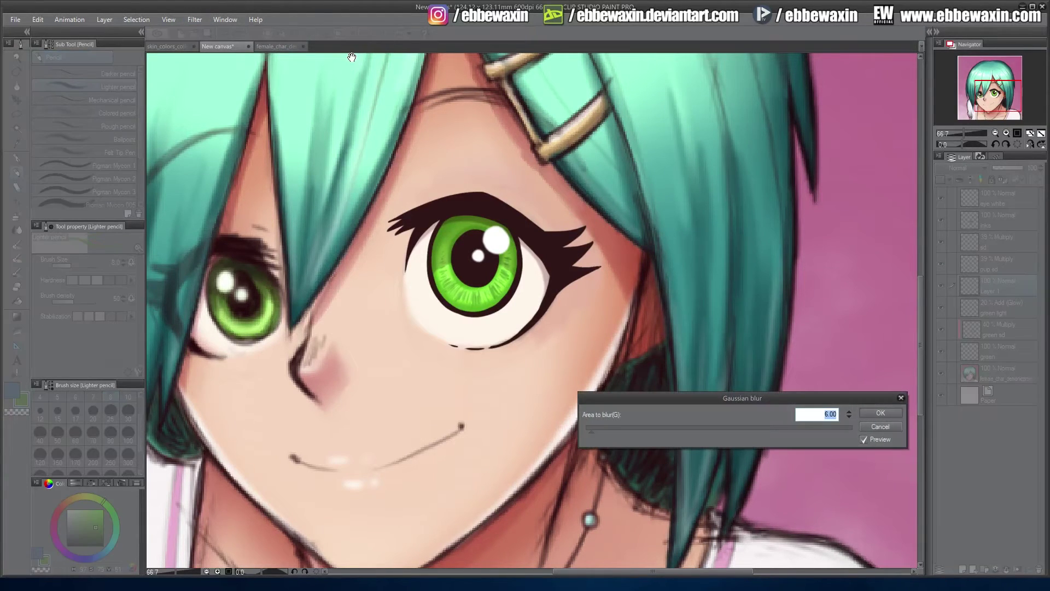
pyautogui.moveTo(592, 432); pyautogui.dragTo(605, 430)
pyautogui.click(881, 413)
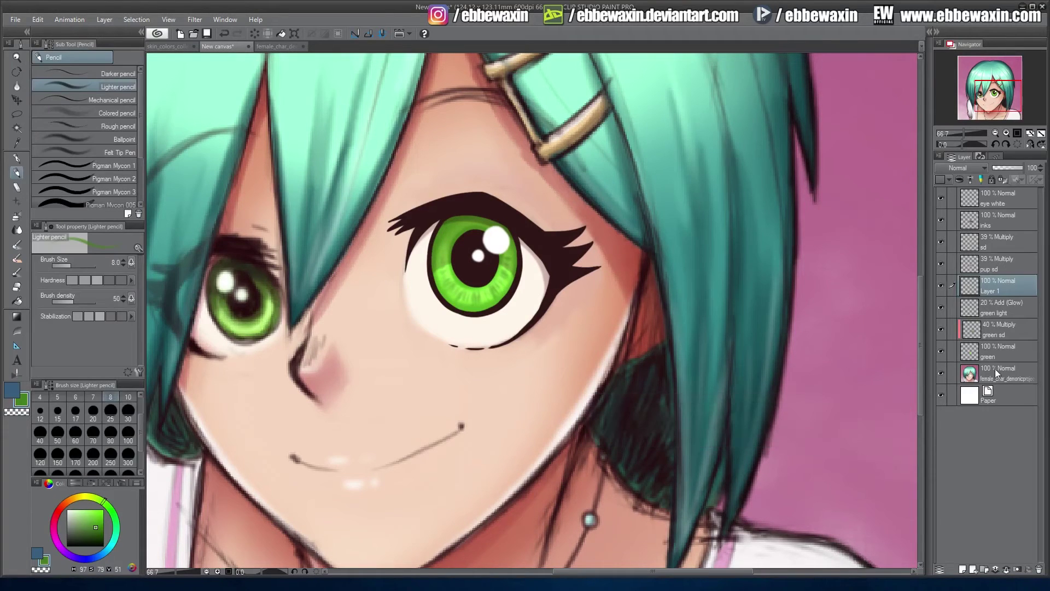
pyautogui.click(971, 169)
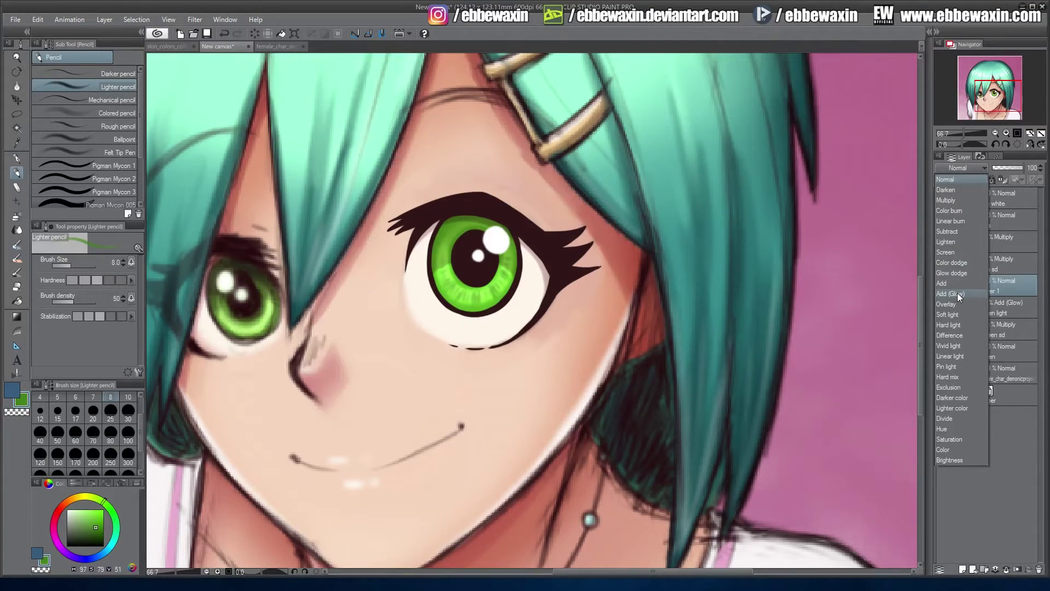
pyautogui.click(950, 200)
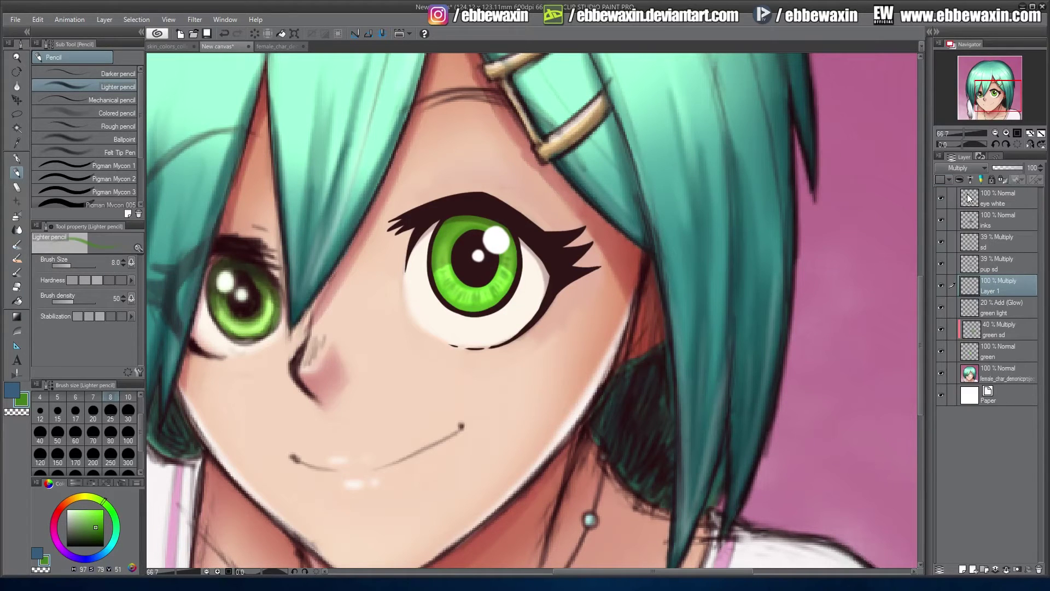
# Duplicate the radial stroke layer and combine the copy with the original into one layer
pyautogui.rightClick(1009, 280)
pyautogui.click(957, 336)
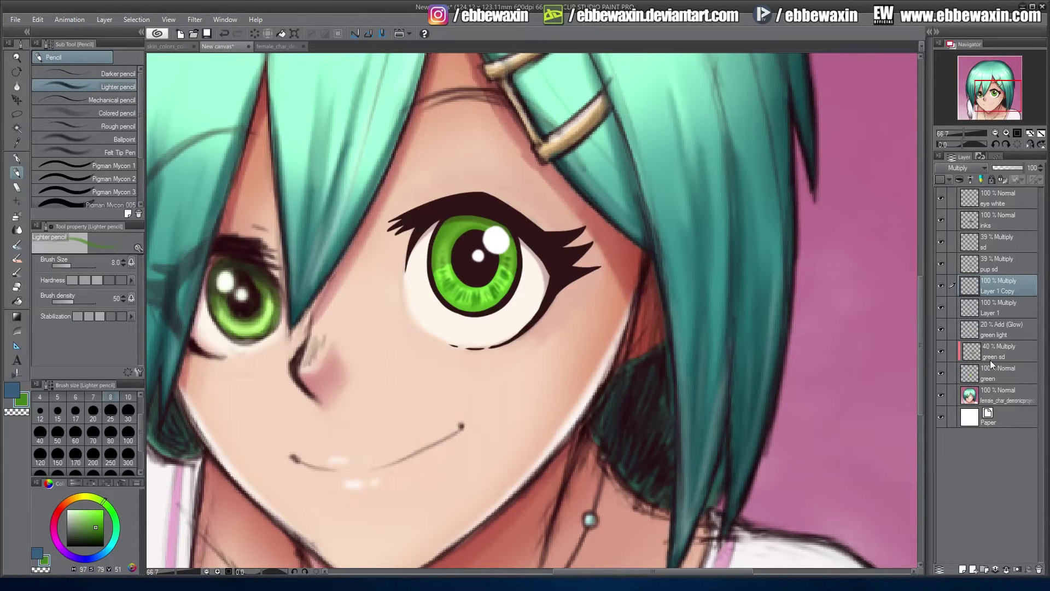
pyautogui.rightClick(1001, 304)
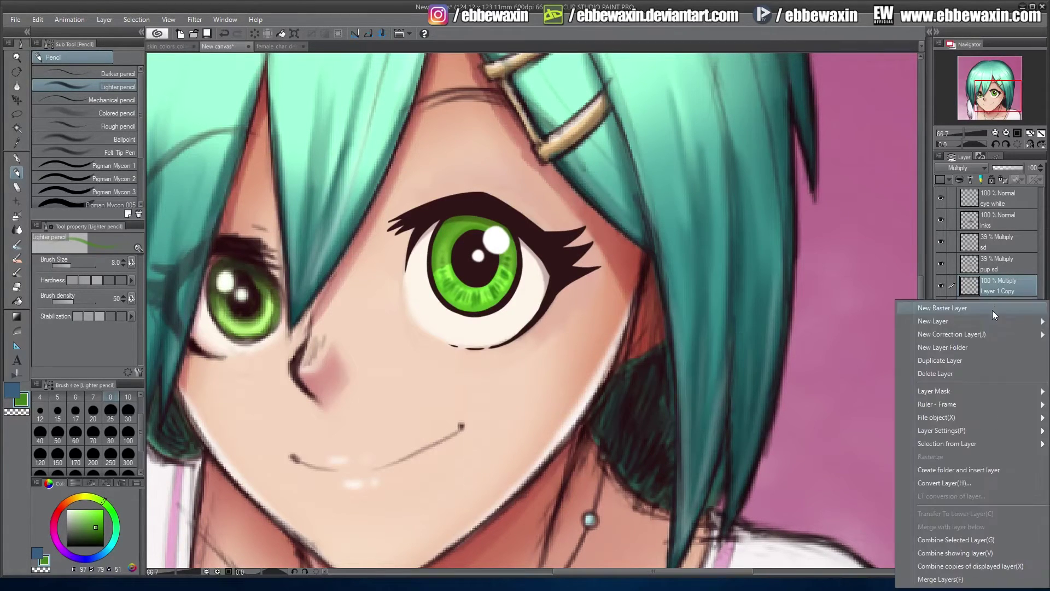
pyautogui.click(954, 538)
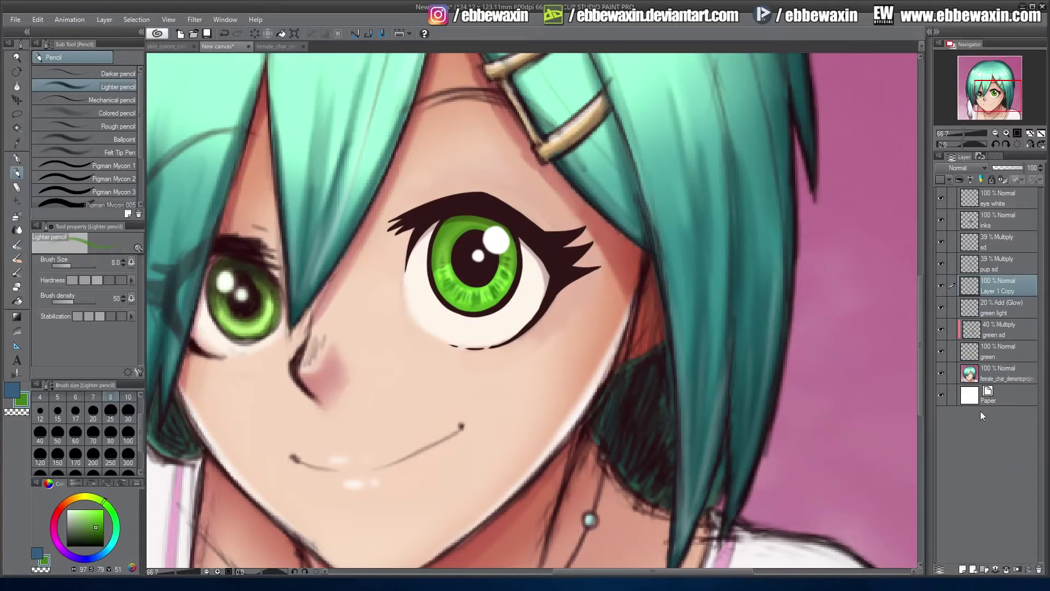
# Compare Multiply and Color burn blending on the combined radial stroke layer, then set it to Multiply
pyautogui.click(958, 168)
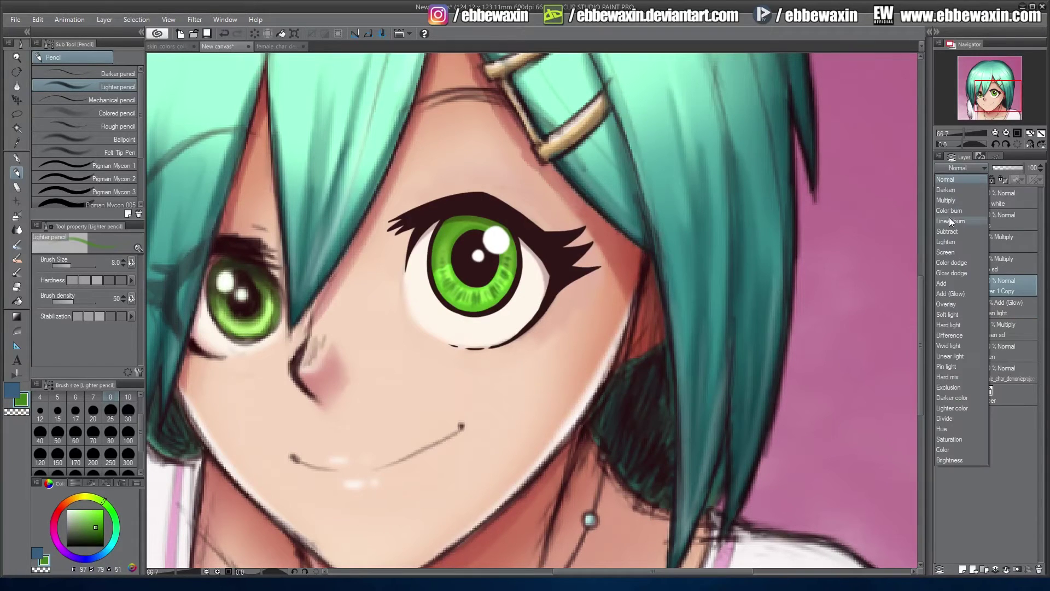
pyautogui.click(954, 198)
pyautogui.click(959, 168)
pyautogui.click(954, 211)
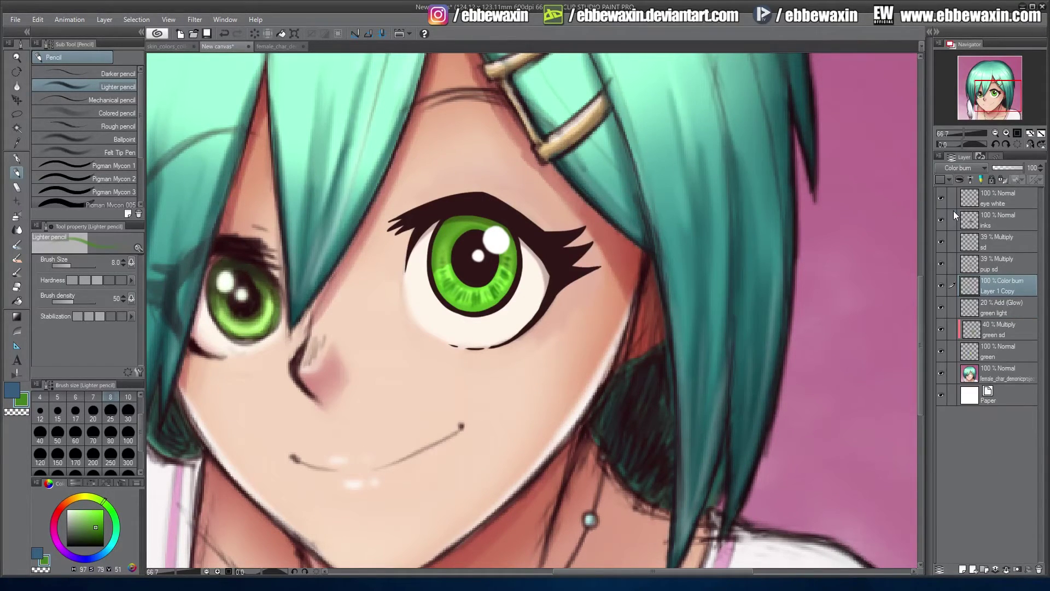
pyautogui.click(960, 166)
pyautogui.click(955, 199)
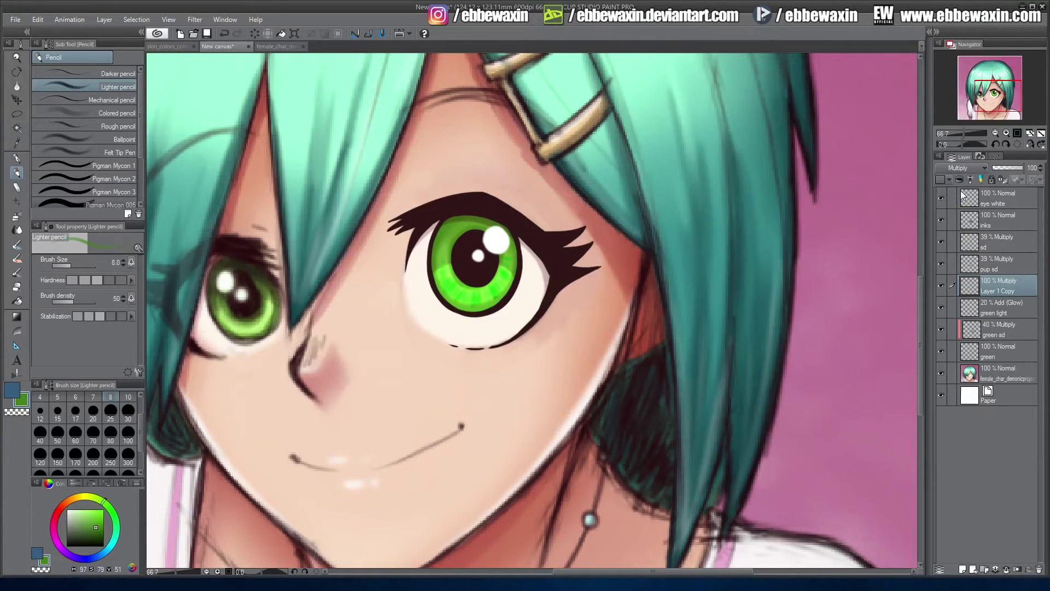
# Lower the combined radial stroke layer's opacity to 0% and hide the layer
pyautogui.click(1010, 167)
pyautogui.moveTo(1010, 168); pyautogui.dragTo(1005, 168)
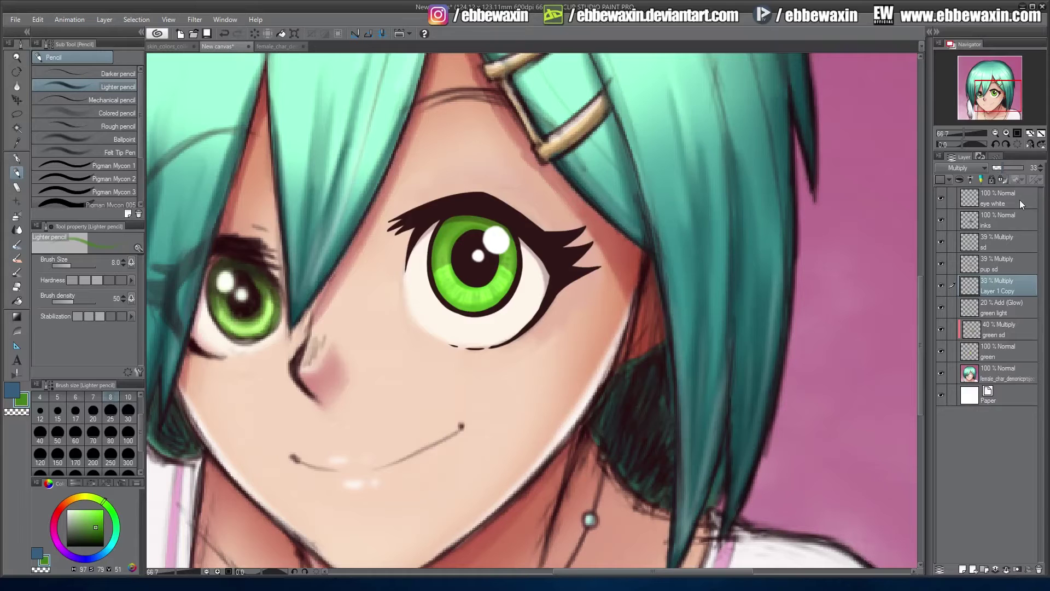
pyautogui.moveTo(1002, 167); pyautogui.dragTo(993, 168)
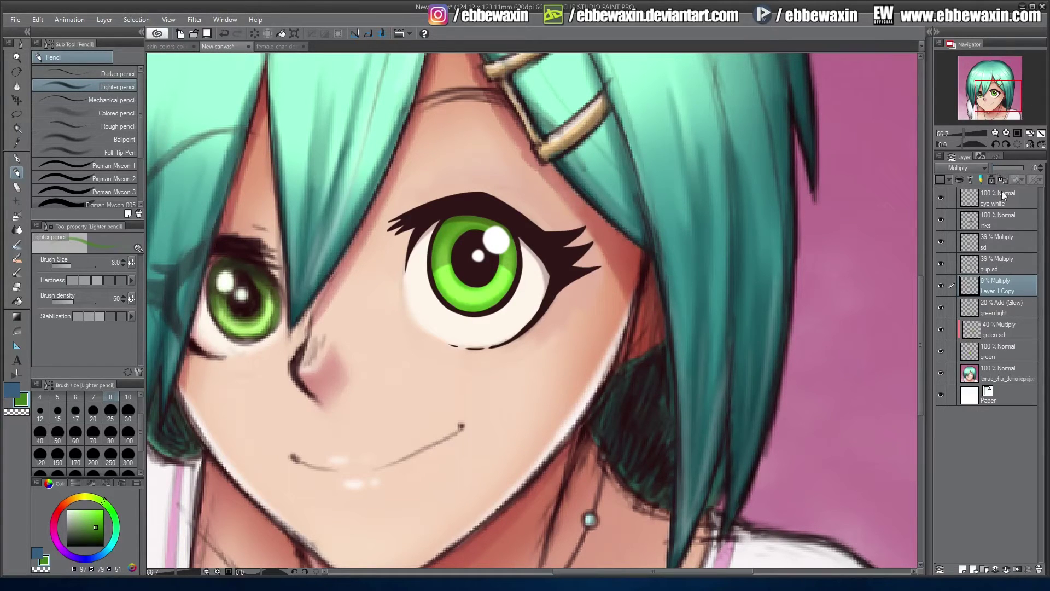
pyautogui.click(941, 285)
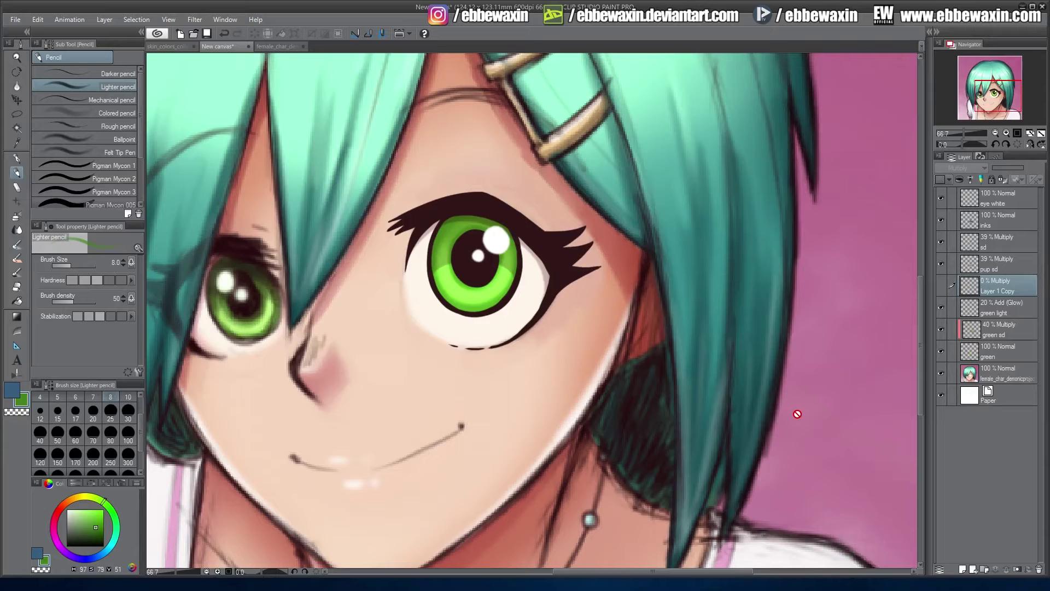
# Apply a Gaussian blur of 11.74 to the pup sd layer
pyautogui.click(998, 261)
pyautogui.click(202, 20)
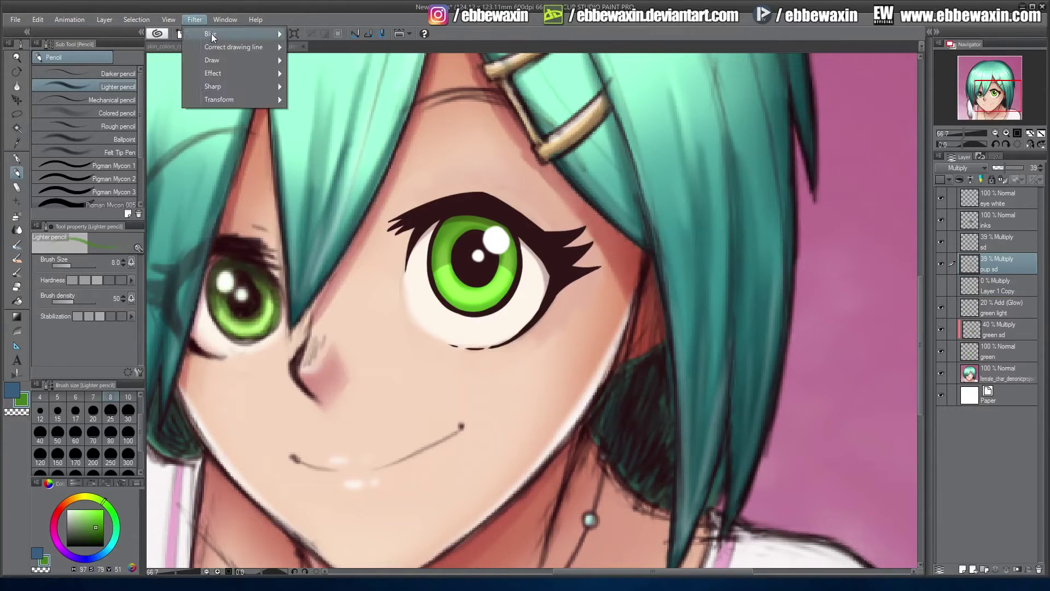
pyautogui.moveTo(247, 39)
pyautogui.click(336, 61)
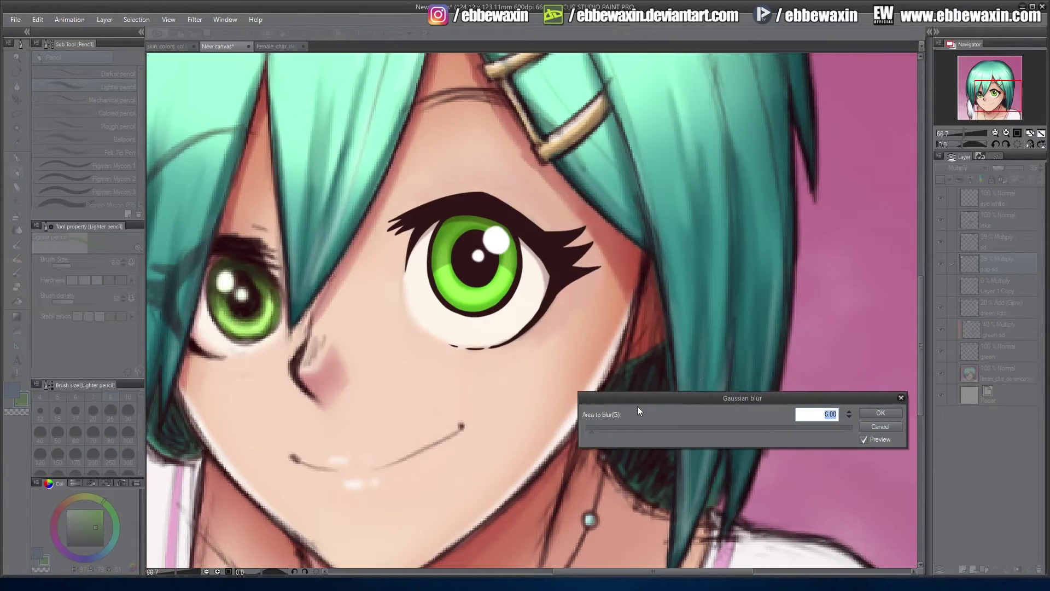
pyautogui.moveTo(590, 431); pyautogui.dragTo(603, 431)
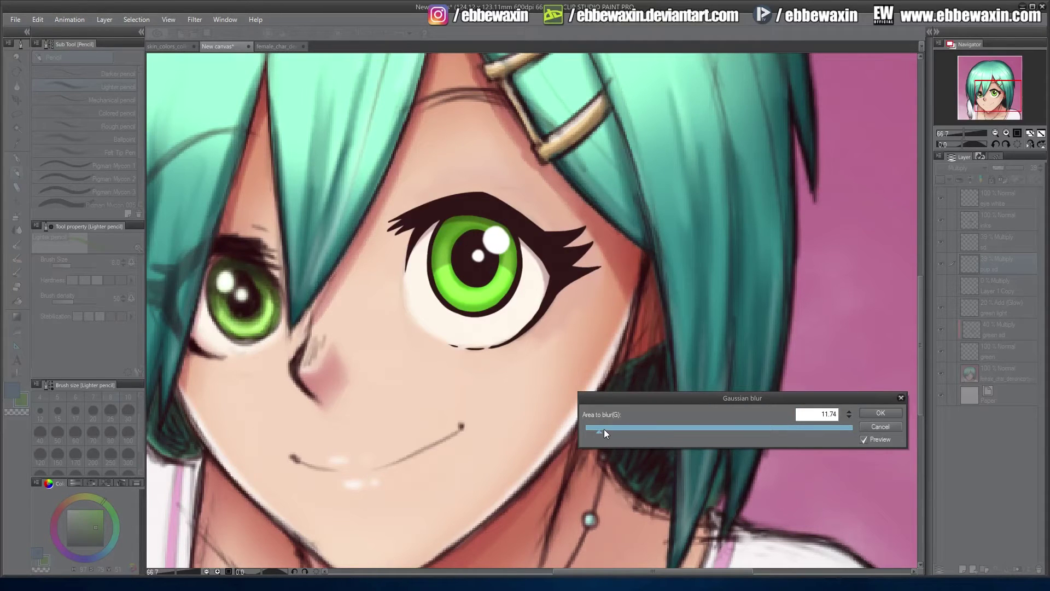
pyautogui.click(881, 413)
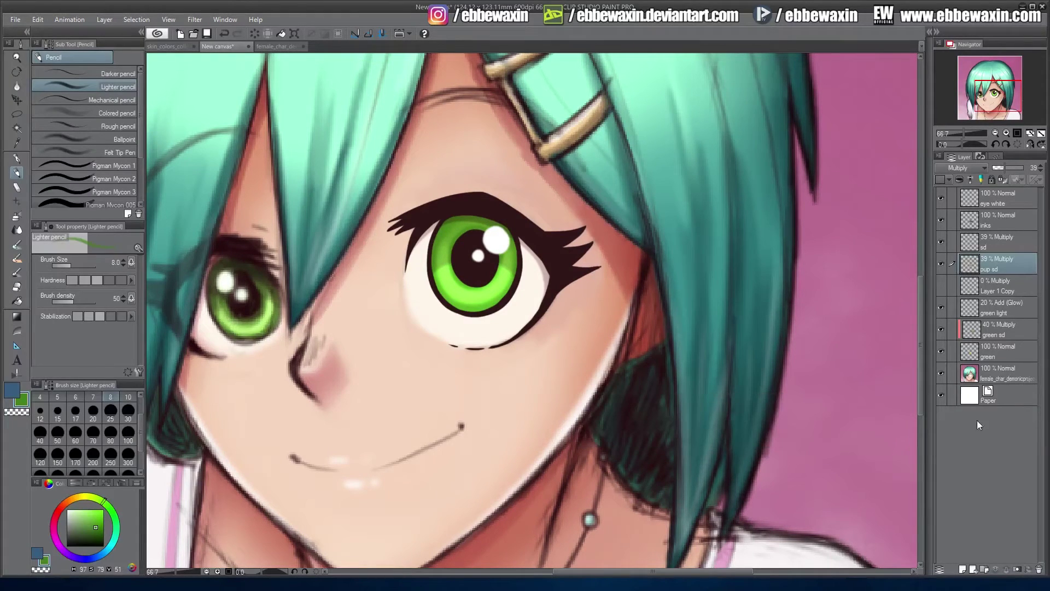
# Soften the green light layer with a Gaussian blur
pyautogui.click(1003, 306)
pyautogui.click(194, 20)
pyautogui.moveTo(246, 34)
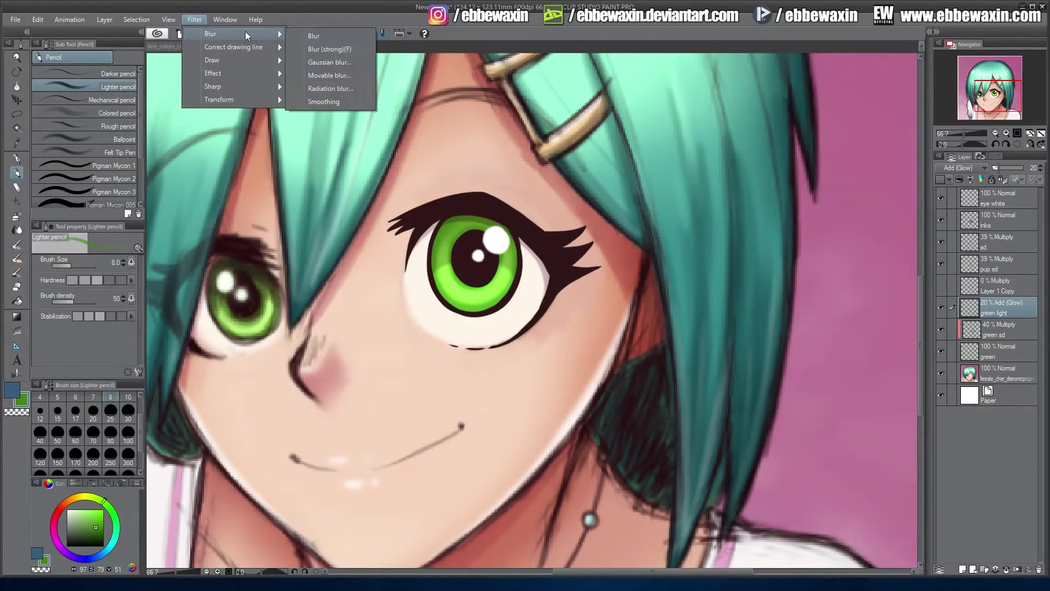
pyautogui.click(332, 62)
pyautogui.click(878, 414)
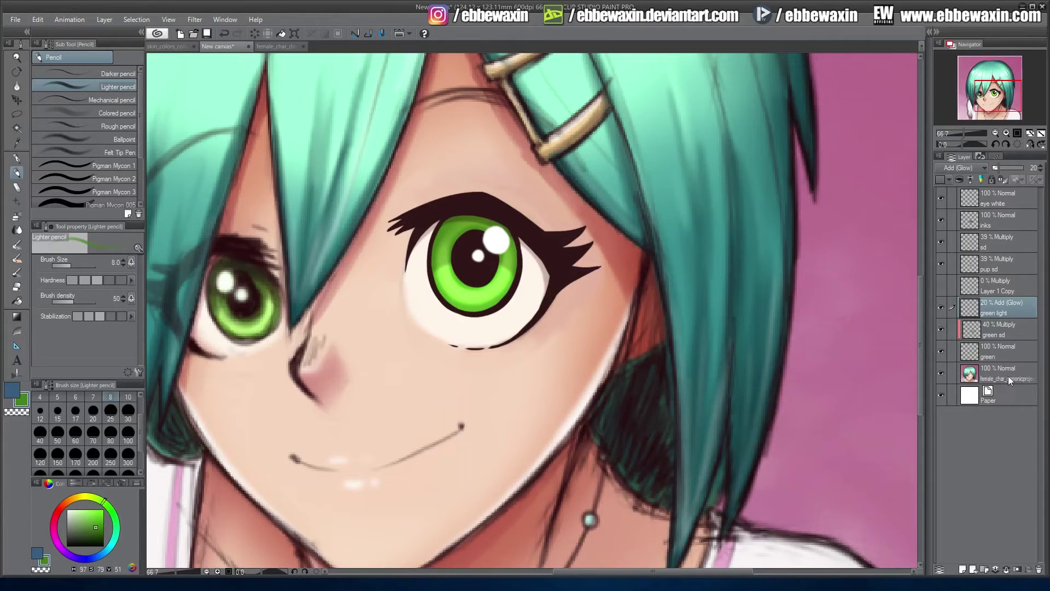
# Apply a Gaussian blur of 6.00 to the green sd shading layer
pyautogui.click(999, 327)
pyautogui.click(194, 20)
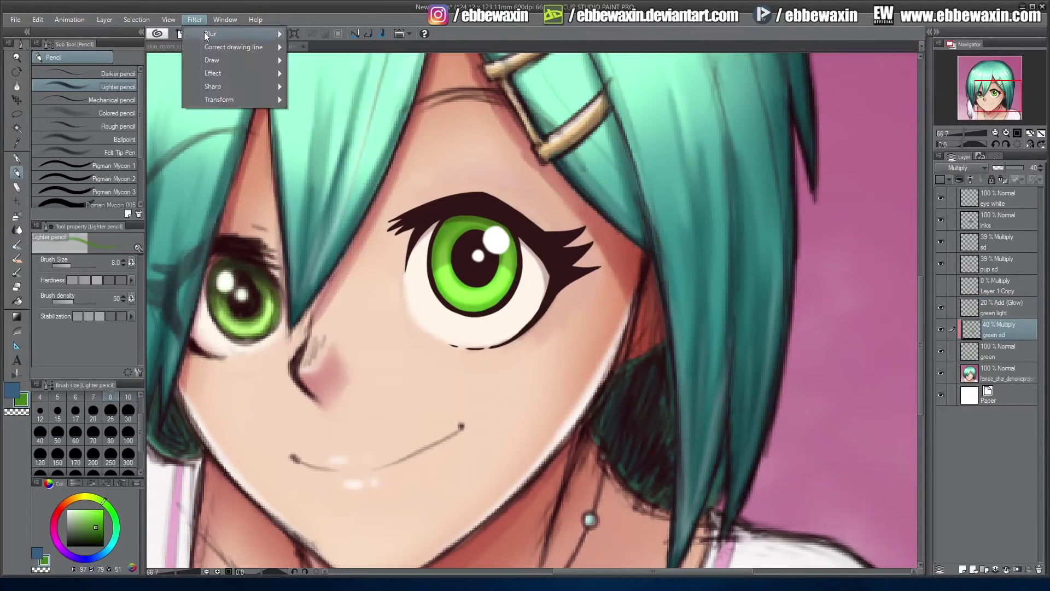
pyautogui.moveTo(245, 34)
pyautogui.click(338, 61)
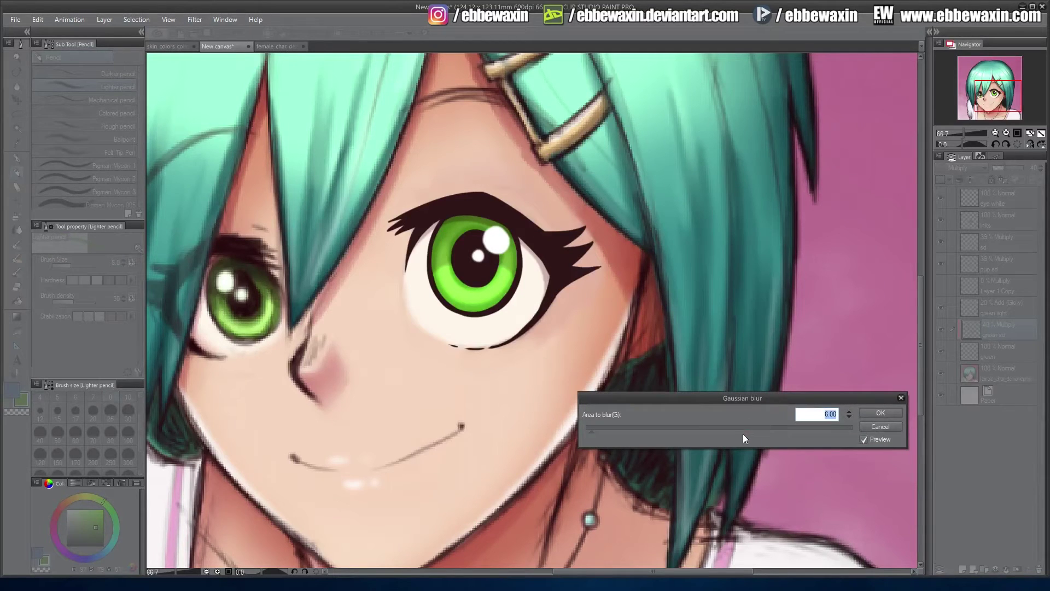
pyautogui.click(875, 413)
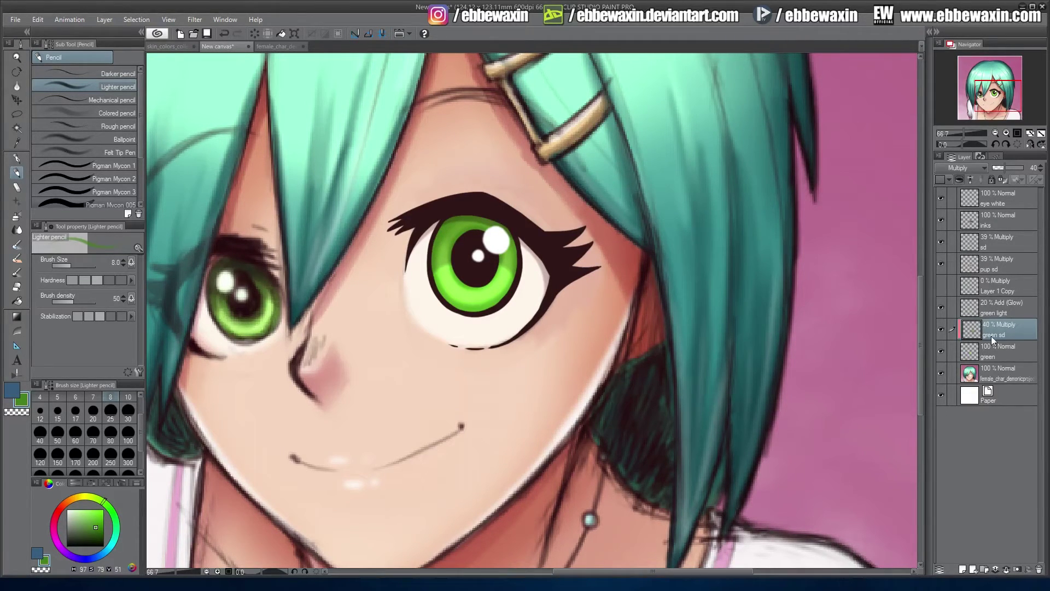
# Hide the green light and green sd layers, and add a new layer directly above the green base layer
pyautogui.click(942, 308)
pyautogui.click(941, 329)
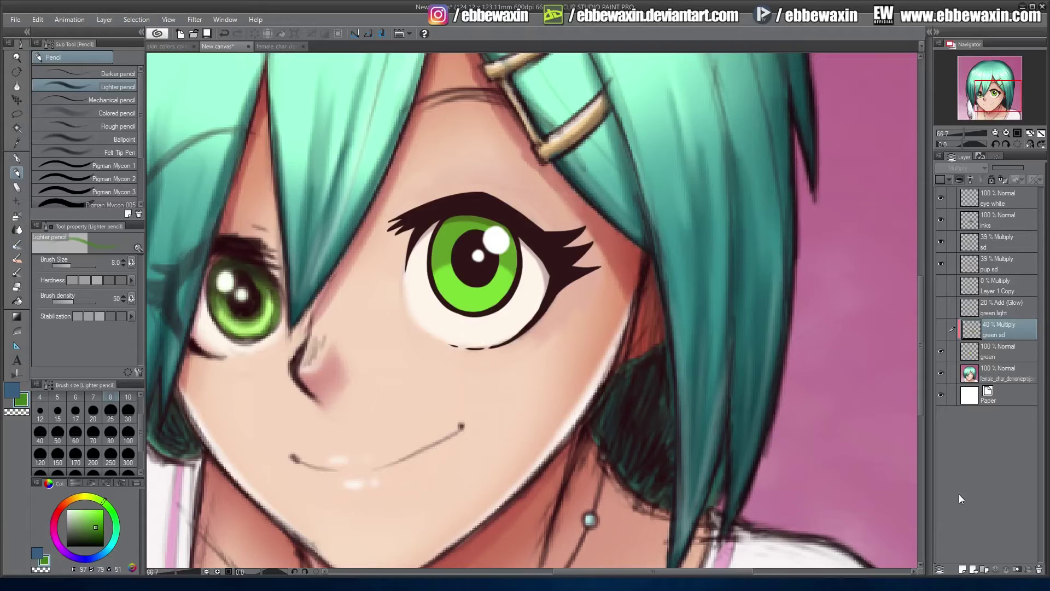
pyautogui.click(993, 352)
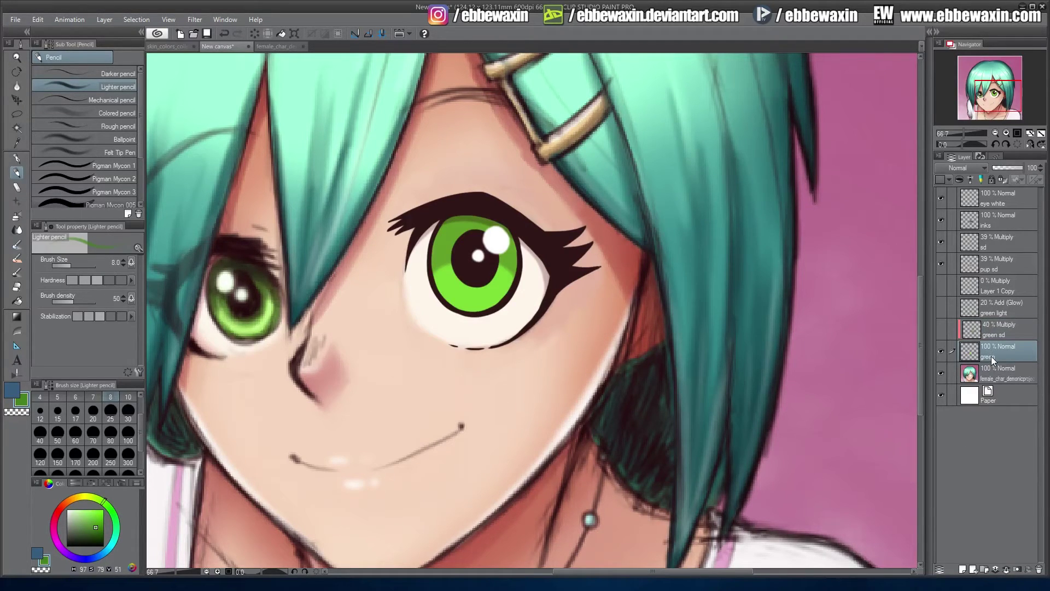
pyautogui.click(962, 570)
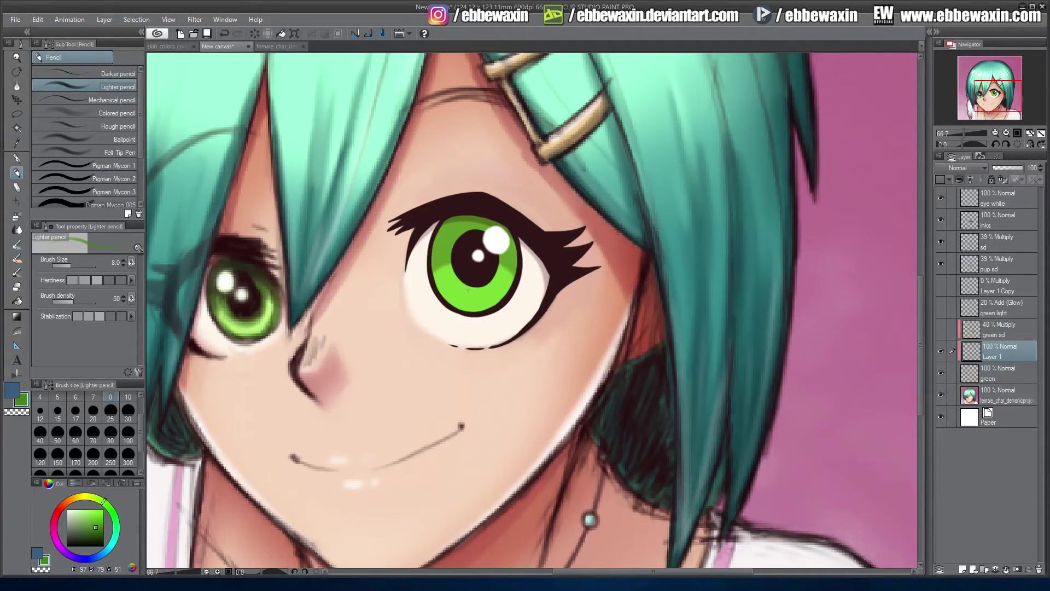
# Paint a light green (H 95, S 70, V 96) glow around the pupil with the Lighter pencil at size 30
pyautogui.keyDown('alt'); pyautogui.click(468, 290); pyautogui.keyUp('alt')
pyautogui.moveTo(94, 514); pyautogui.dragTo(92, 511)
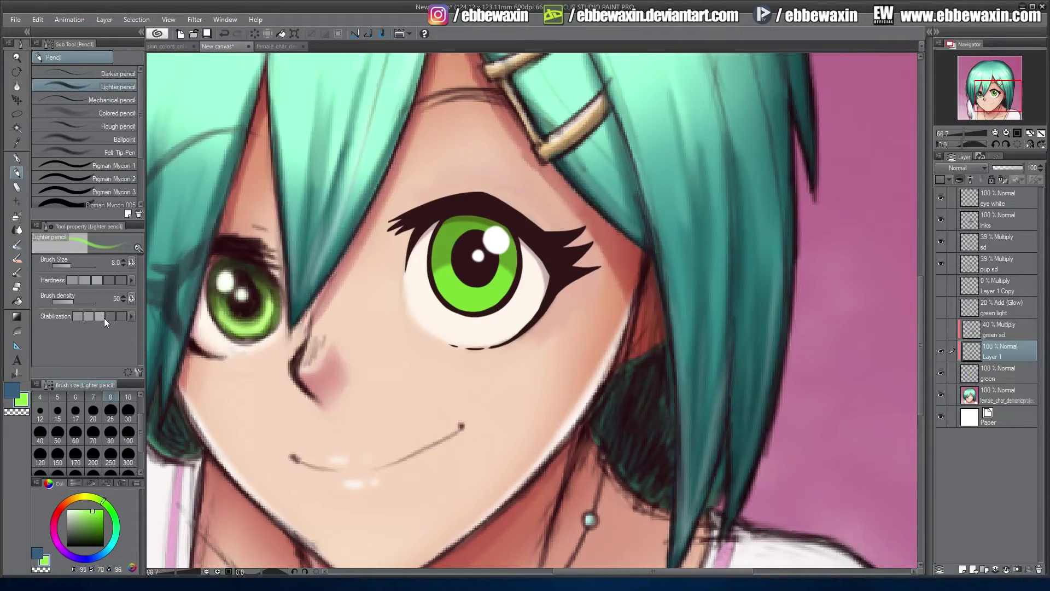
pyautogui.click(128, 412)
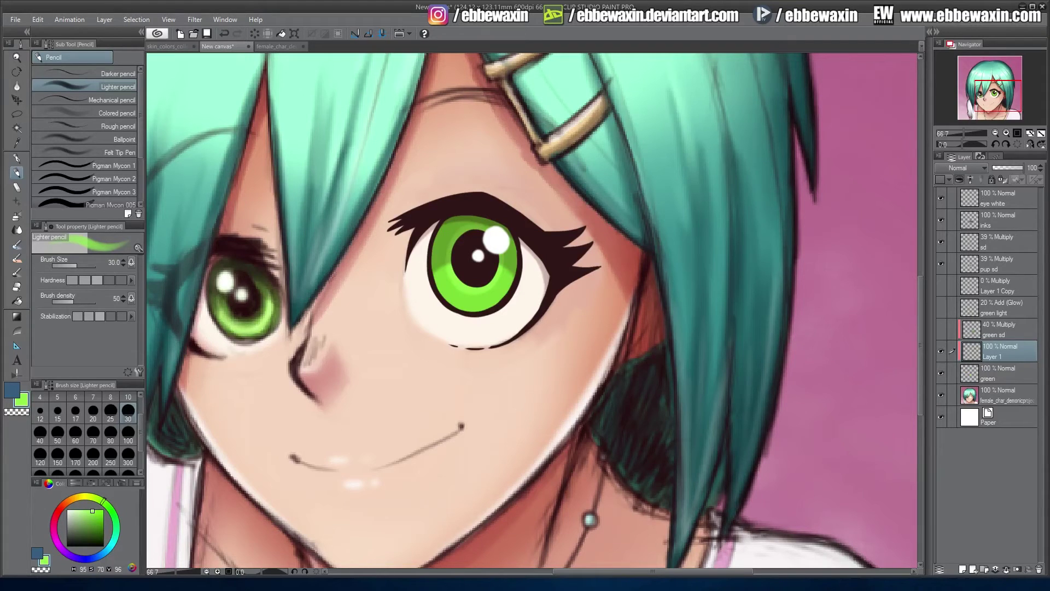
# Apply a Gaussian blur of 6.00 to the new glow layer around the pupil
pyautogui.click(195, 22)
pyautogui.moveTo(238, 36)
pyautogui.click(328, 70)
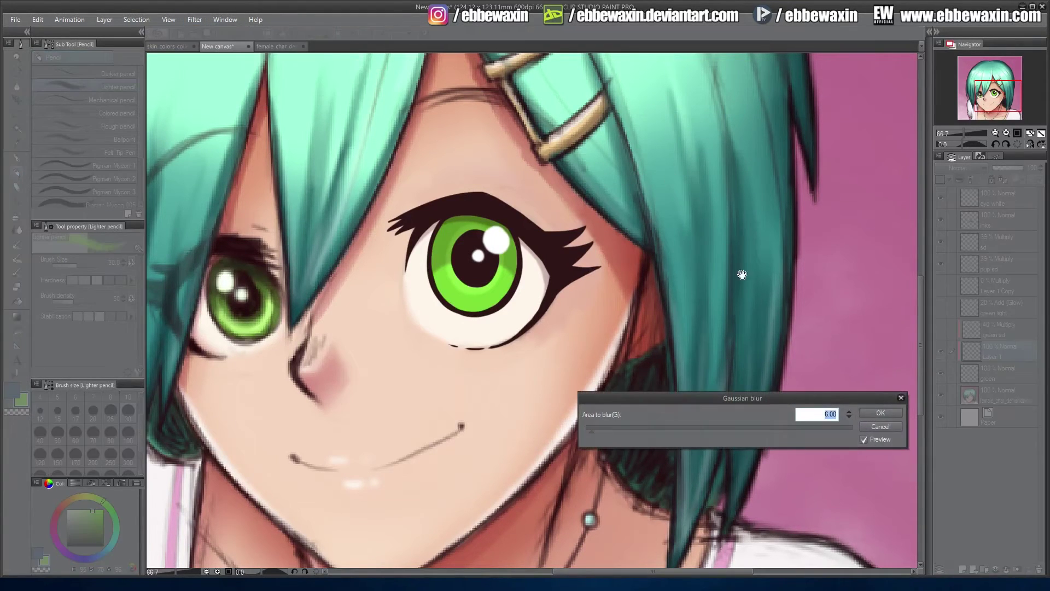
pyautogui.click(874, 414)
# Compare Add (Glow), Add and Overlay blending on the pupil glow layer, then set it to Add (Glow)
pyautogui.click(969, 168)
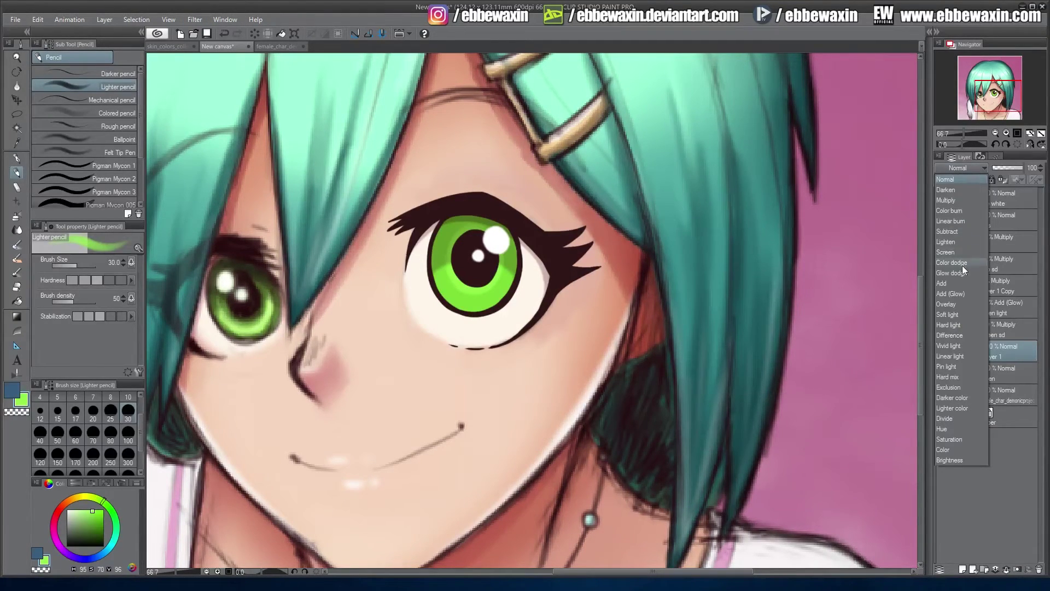
pyautogui.click(957, 293)
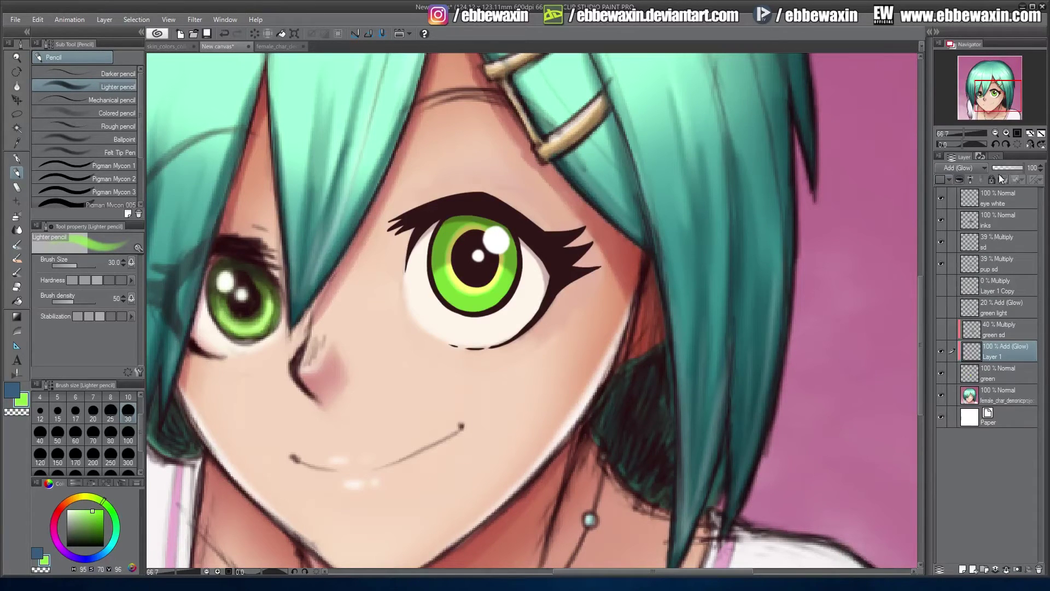
pyautogui.click(967, 169)
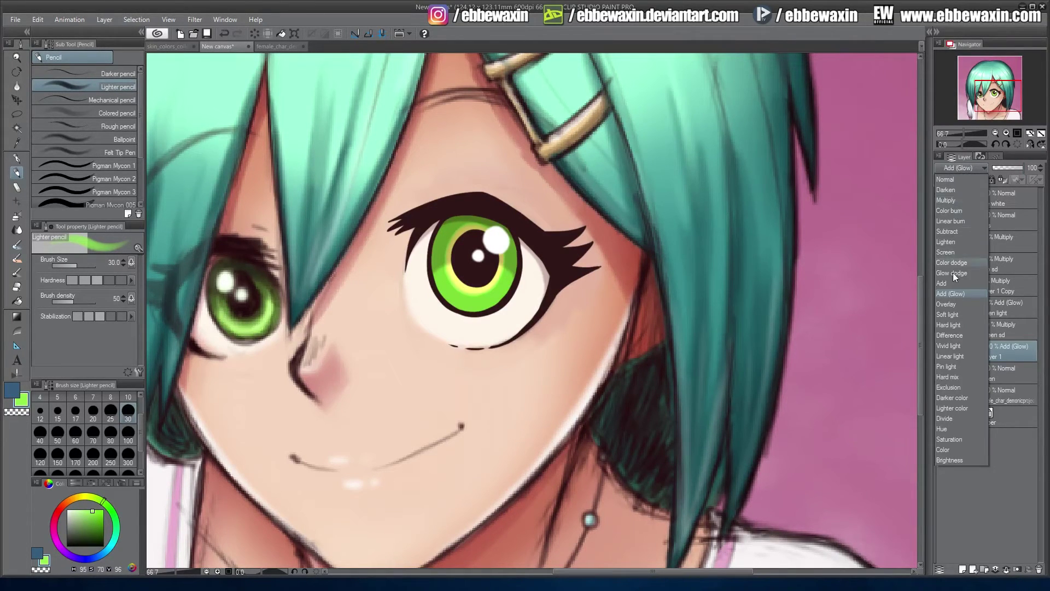
pyautogui.click(952, 281)
pyautogui.click(967, 167)
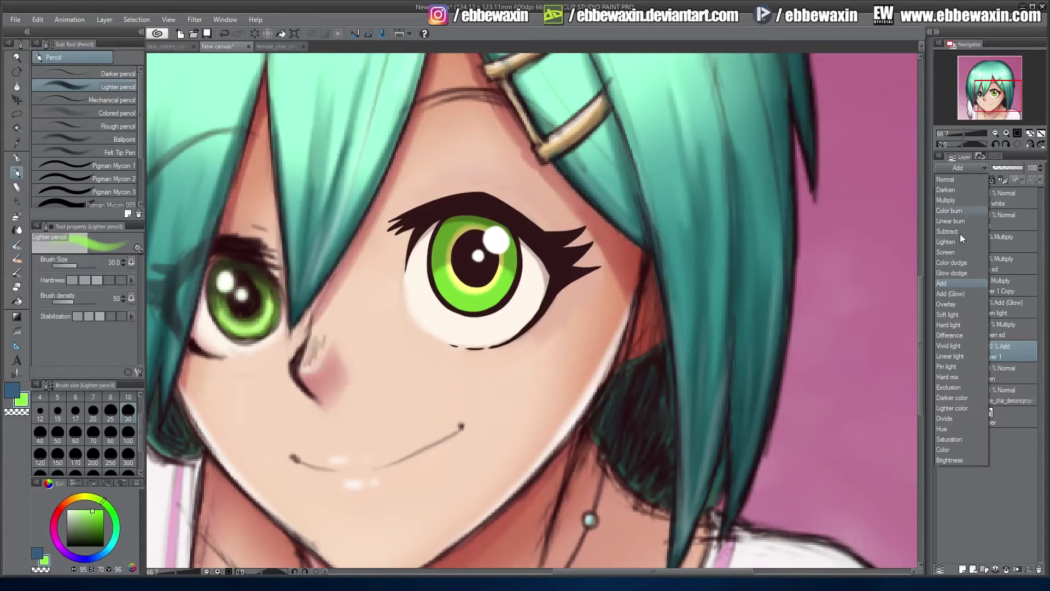
pyautogui.click(957, 301)
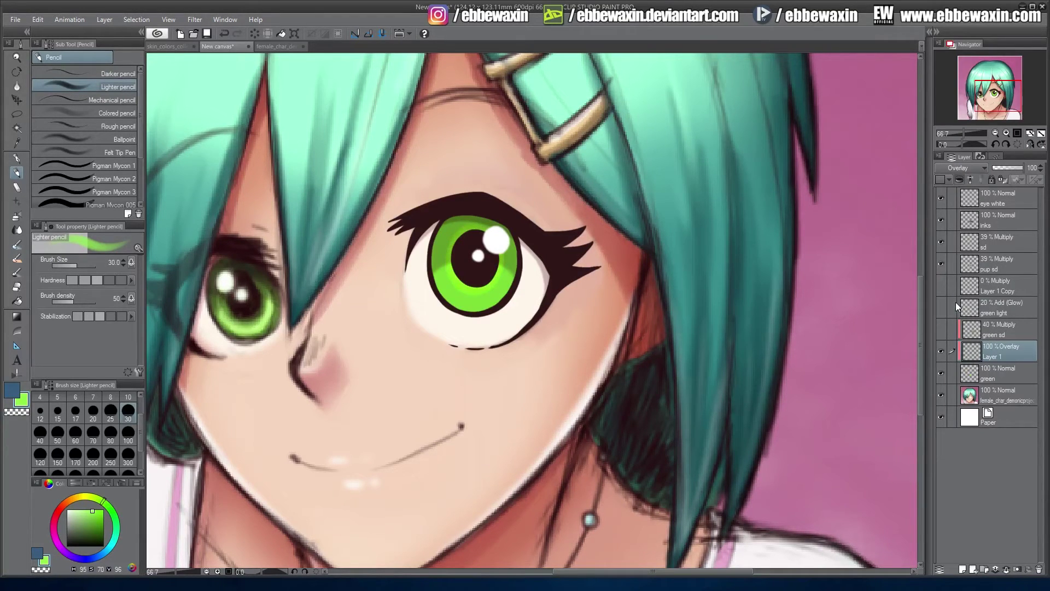
pyautogui.click(966, 169)
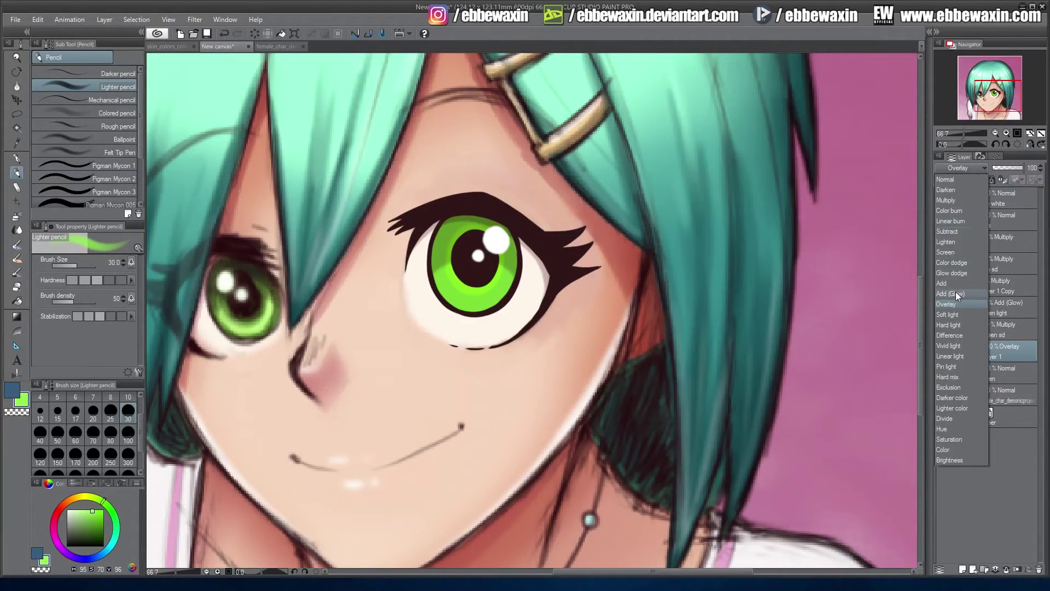
pyautogui.click(956, 294)
# Lower the pupil glow layer's opacity to 15%
pyautogui.moveTo(1008, 168); pyautogui.dragTo(1002, 168)
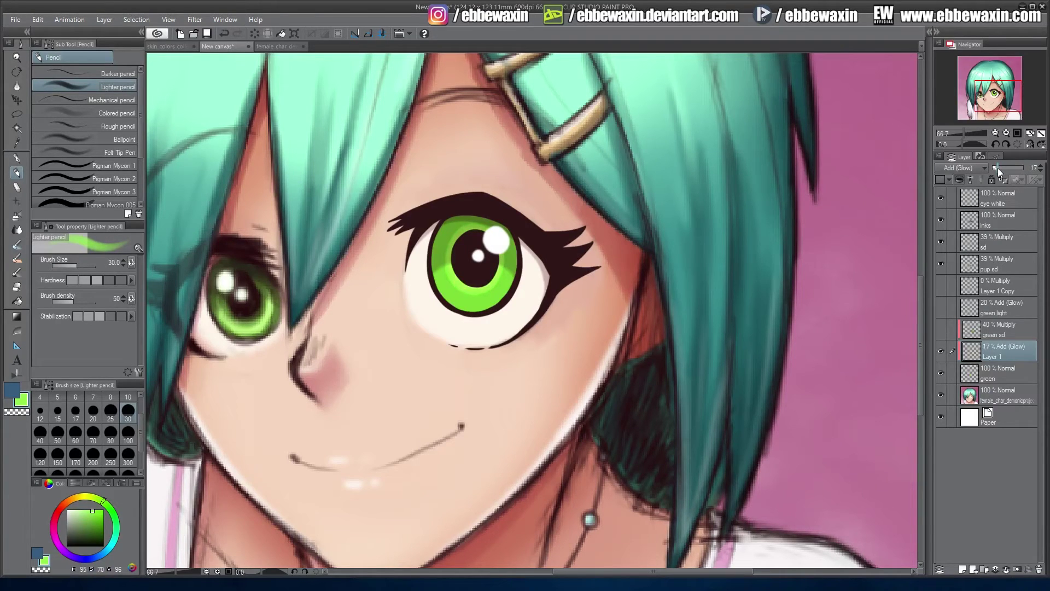
pyautogui.click(1042, 166)
pyautogui.click(1042, 166)
pyautogui.click(1041, 166)
# Examine the coloured eye against the whole portrait and up close, toggling the sd shading layer's visibility
pyautogui.click(994, 196)
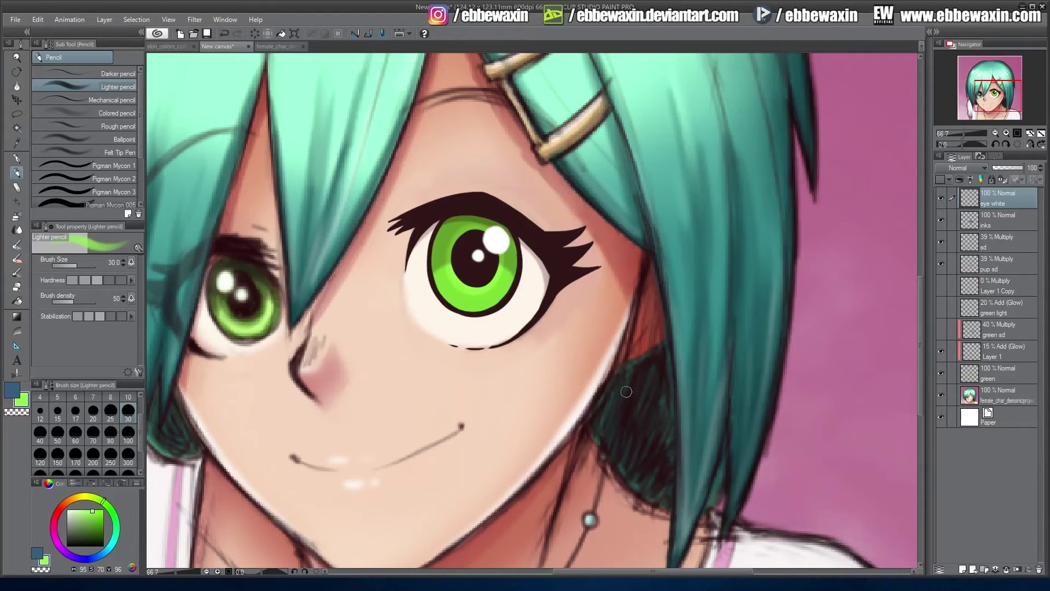
pyautogui.scroll(-2, 626, 392)
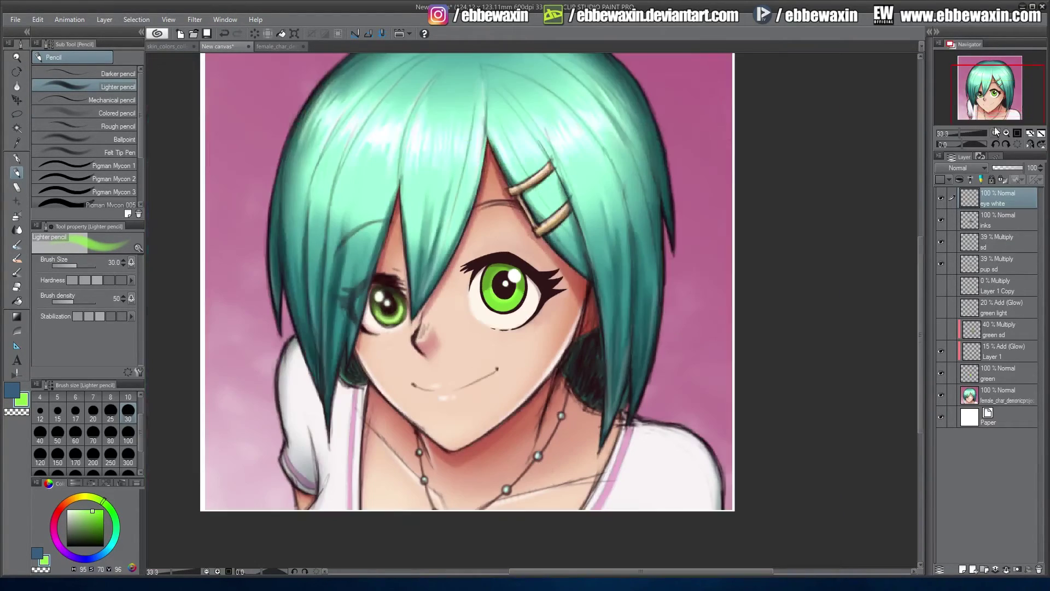
pyautogui.moveTo(974, 106); pyautogui.dragTo(964, 112)
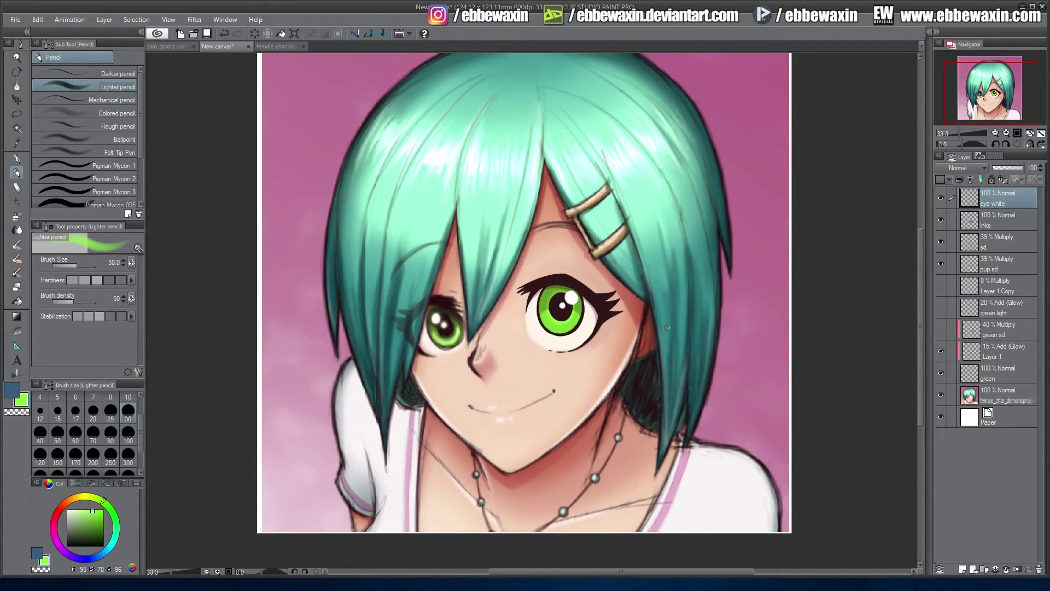
pyautogui.click(1006, 132)
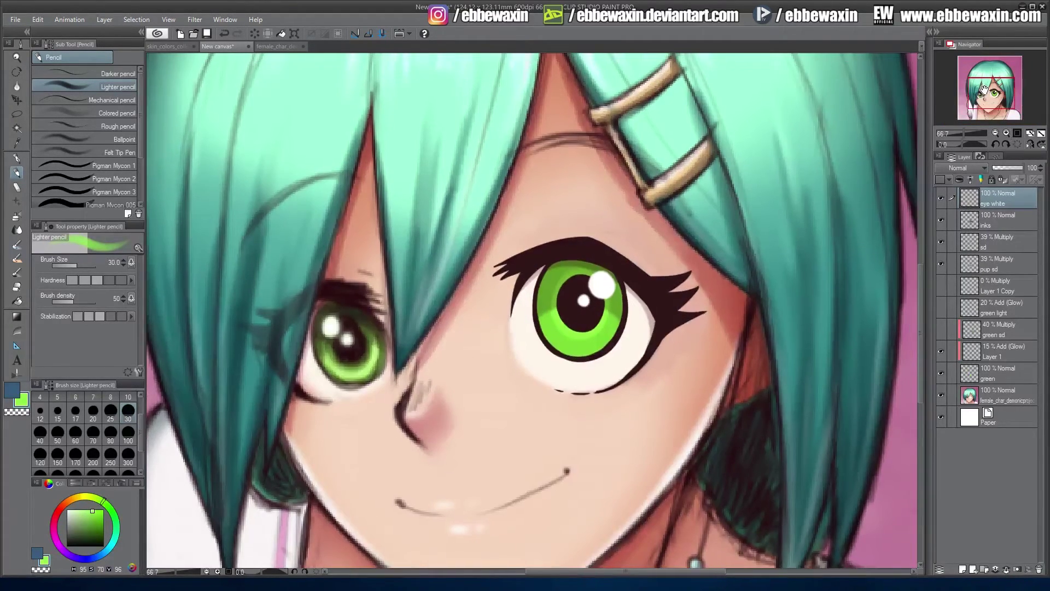
pyautogui.moveTo(983, 89); pyautogui.dragTo(984, 93)
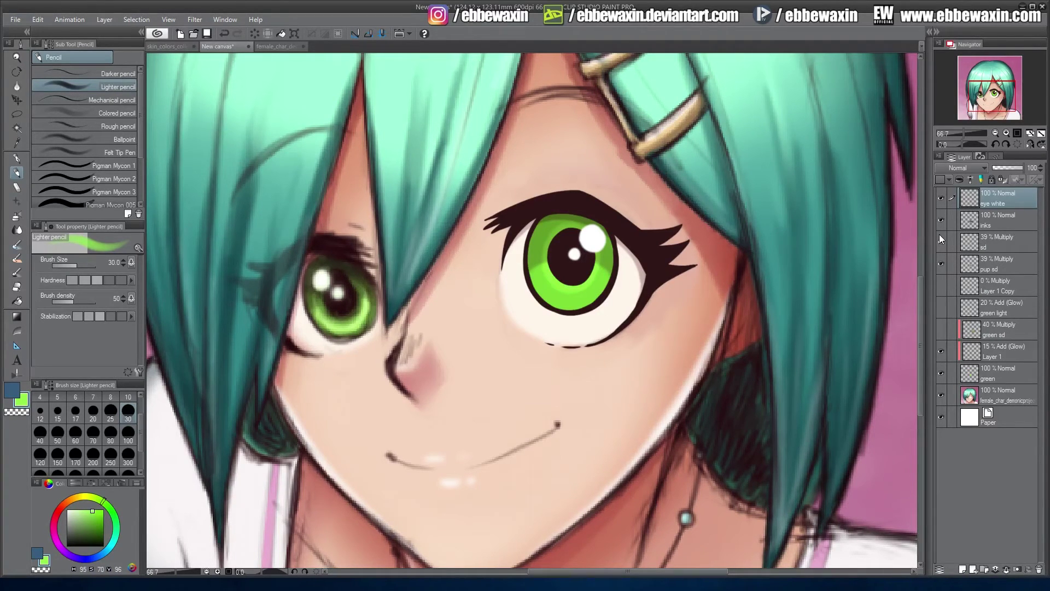
pyautogui.click(941, 241)
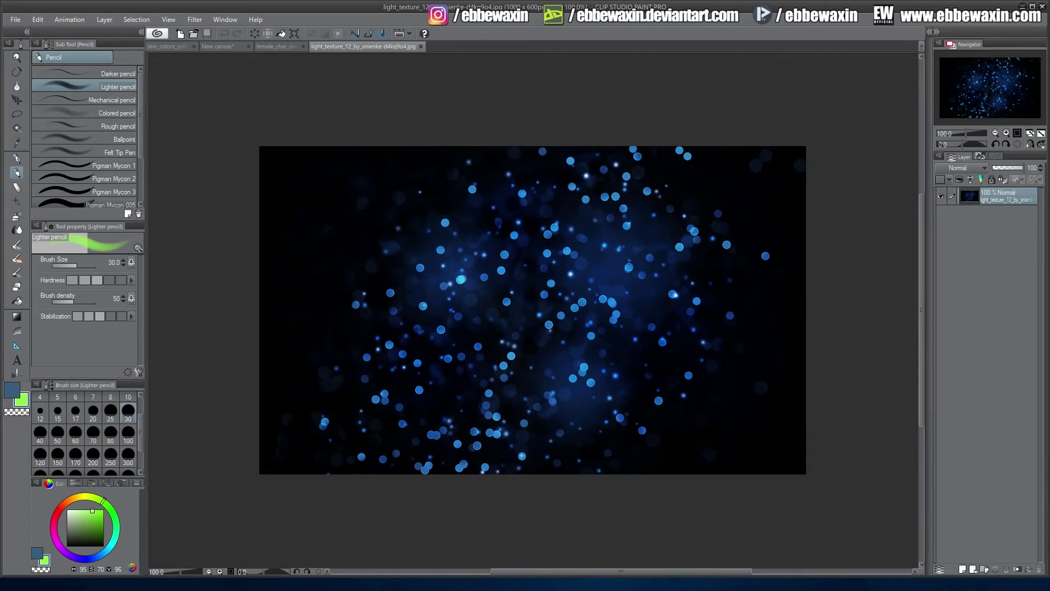
# Copy the whole light texture image, paste it into the portrait canvas directly above the green layer, and move it over the inked eye
pyautogui.hotkey('ctrl', 'a')
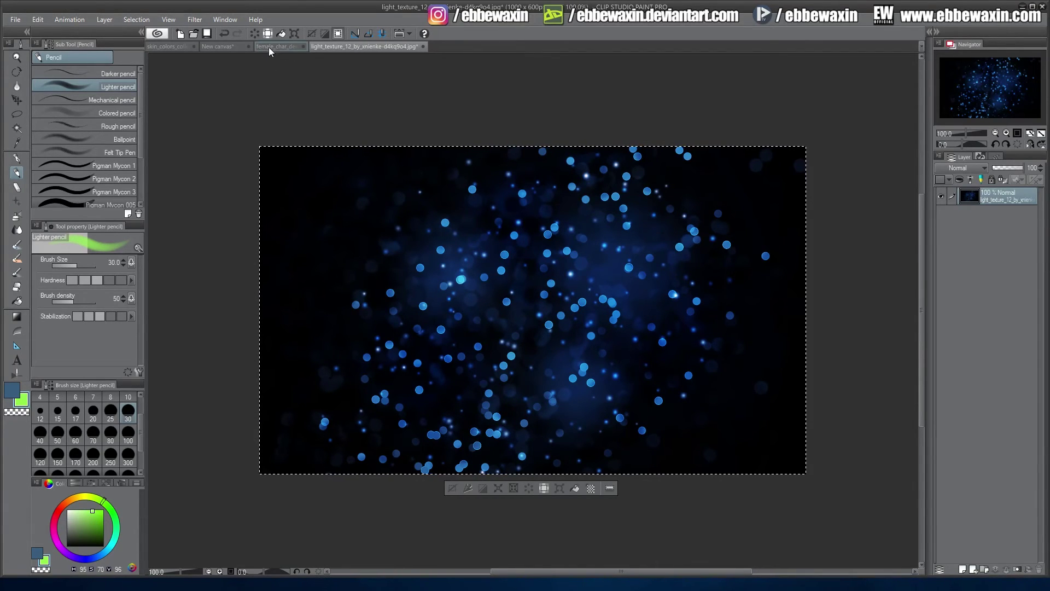
pyautogui.click(234, 47)
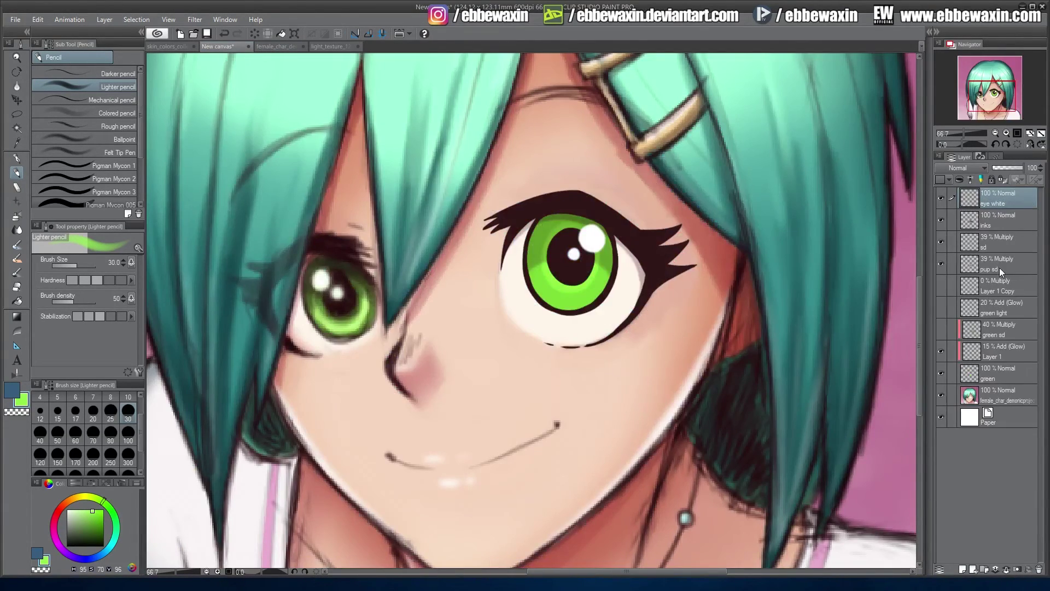
pyautogui.click(998, 370)
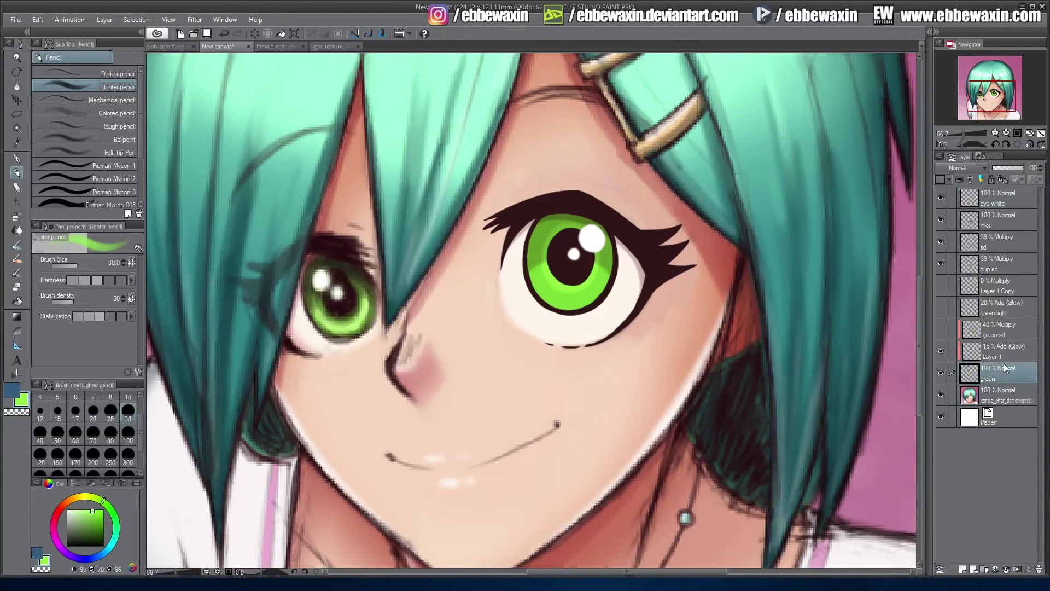
pyautogui.hotkey('ctrl', 'v')
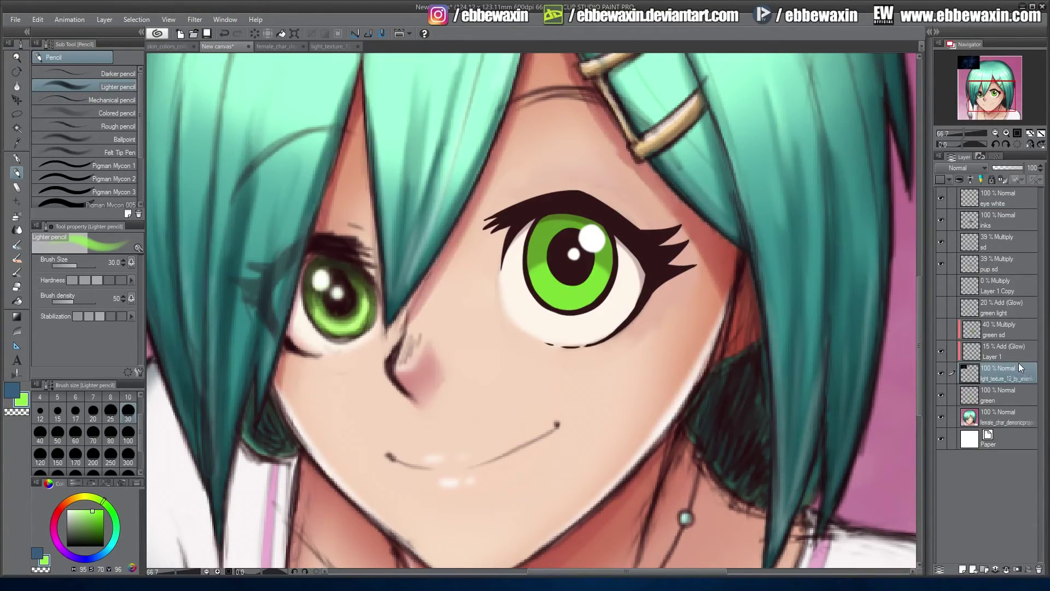
pyautogui.click(17, 101)
pyautogui.moveTo(350, 100)
pyautogui.mouseDown()
pyautogui.moveTo(483, 147)
pyautogui.moveTo(507, 171)
pyautogui.moveTo(520, 222)
pyautogui.moveTo(608, 350)
pyautogui.moveTo(581, 358)
pyautogui.moveTo(603, 318)
pyautogui.mouseUp()
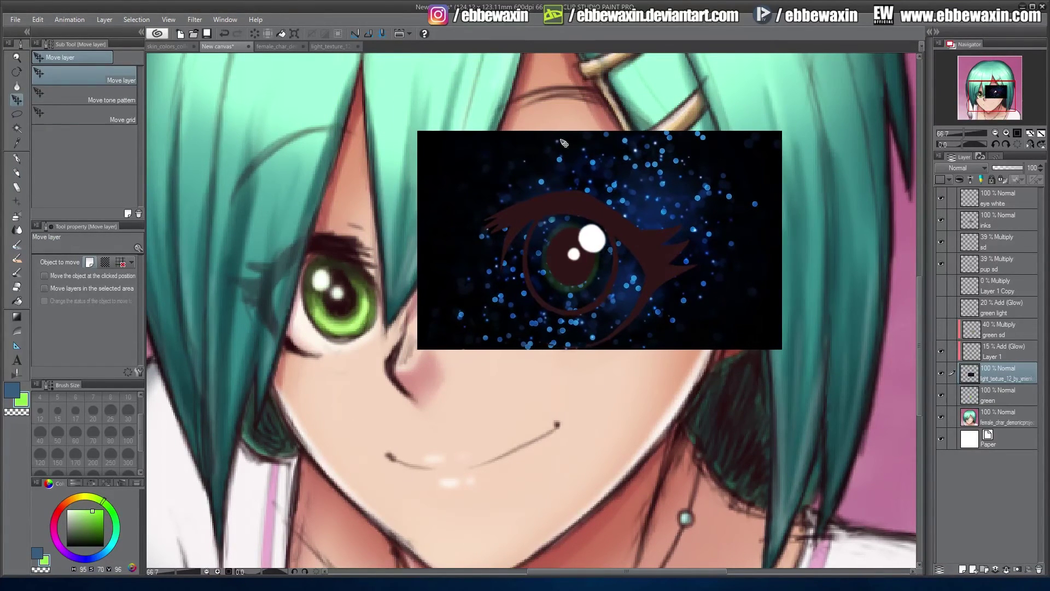
# Scale the pasted light texture down to 57%, centre it over the iris, and apply the transformation
pyautogui.click(38, 19)
pyautogui.moveTo(111, 226)
pyautogui.click(250, 231)
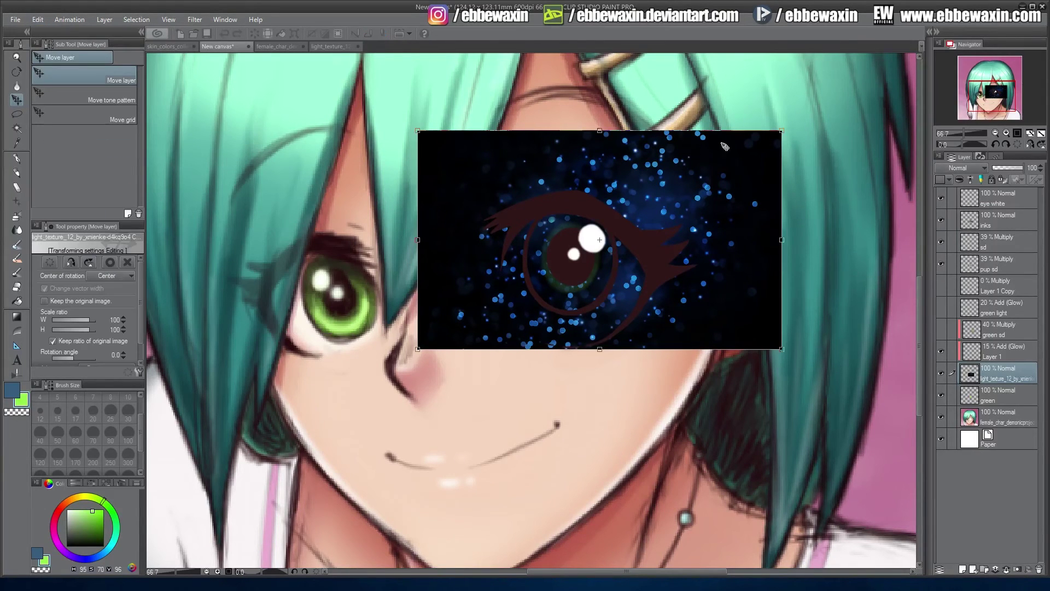
pyautogui.moveTo(780, 133); pyautogui.dragTo(673, 196)
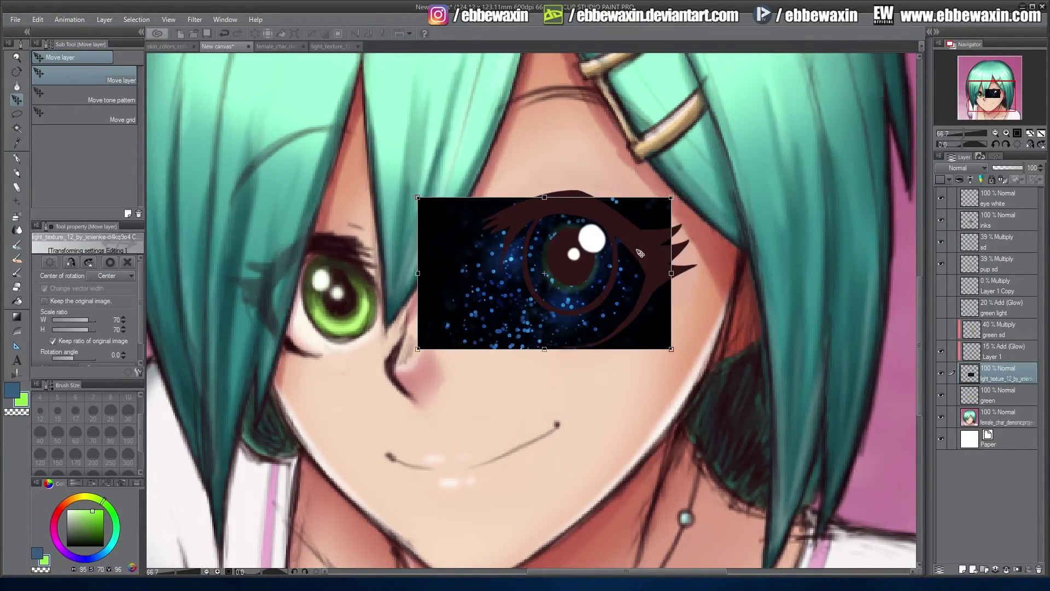
pyautogui.moveTo(644, 251); pyautogui.dragTo(675, 230)
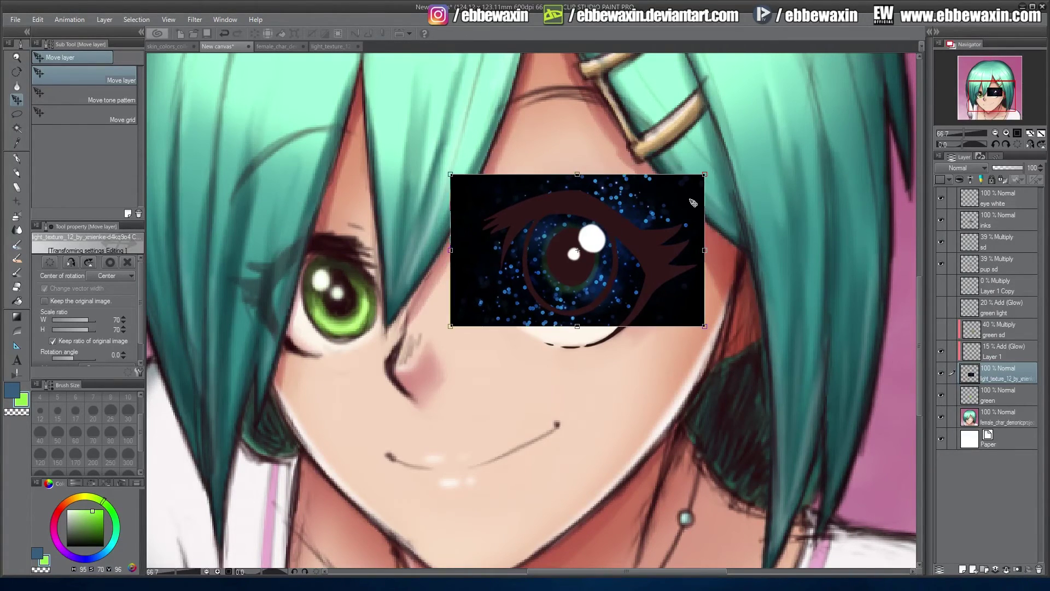
pyautogui.moveTo(703, 175); pyautogui.dragTo(669, 195)
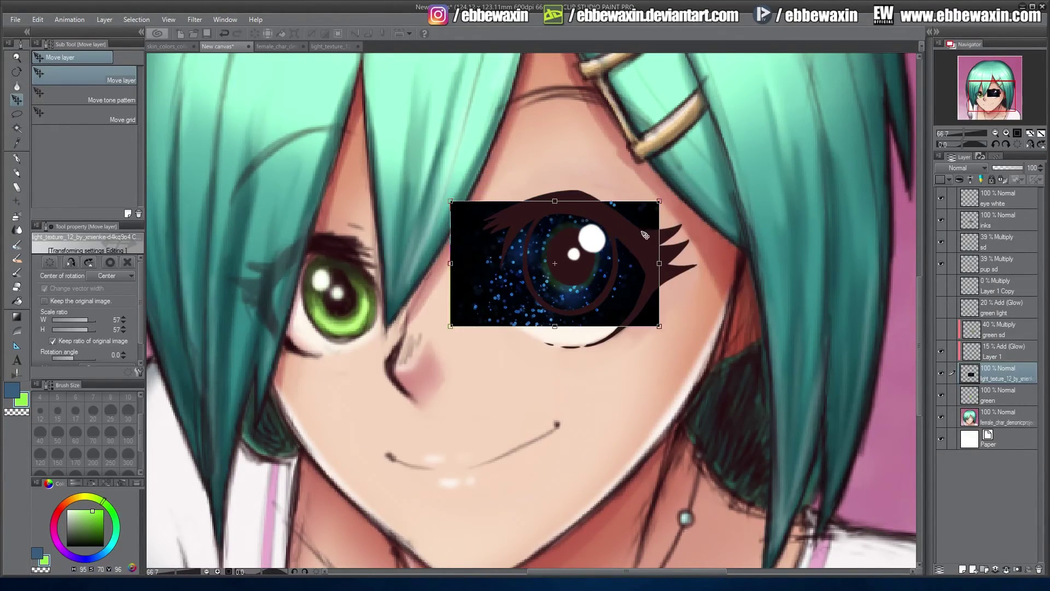
pyautogui.moveTo(652, 239); pyautogui.dragTo(656, 236)
pyautogui.click(19, 111)
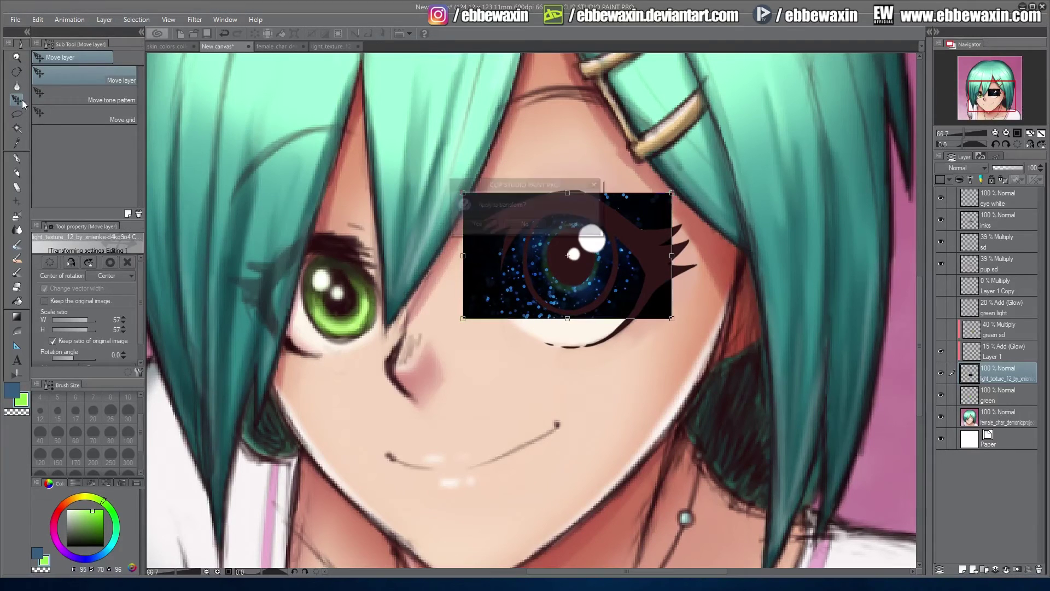
pyautogui.click(476, 224)
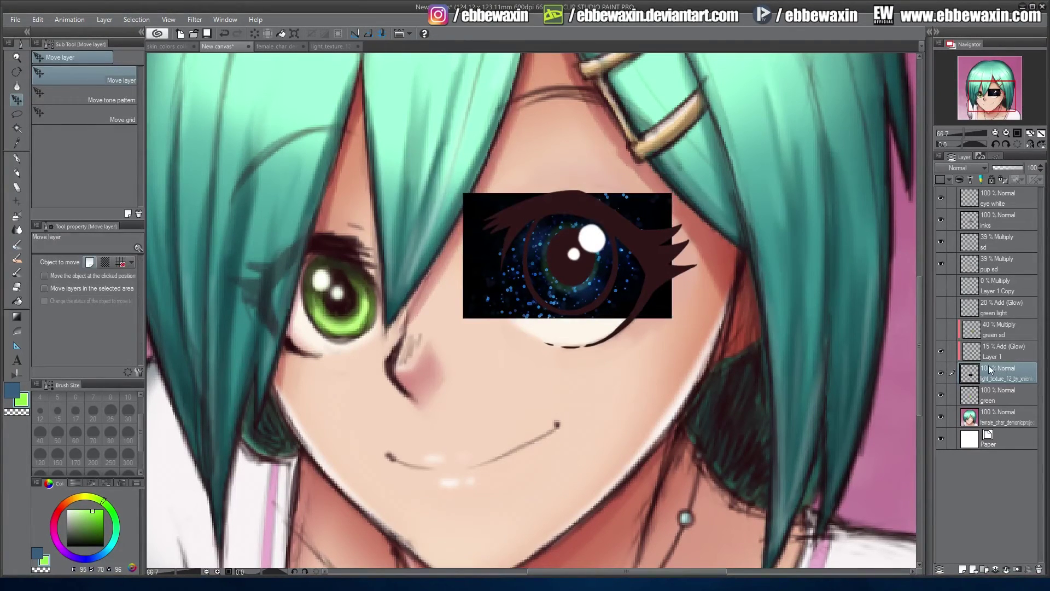
# Try Add (Glow), Overlay, Multiply, Color burn and Linear burn blending on the light texture layer, ending on Screen
pyautogui.click(963, 168)
pyautogui.click(959, 294)
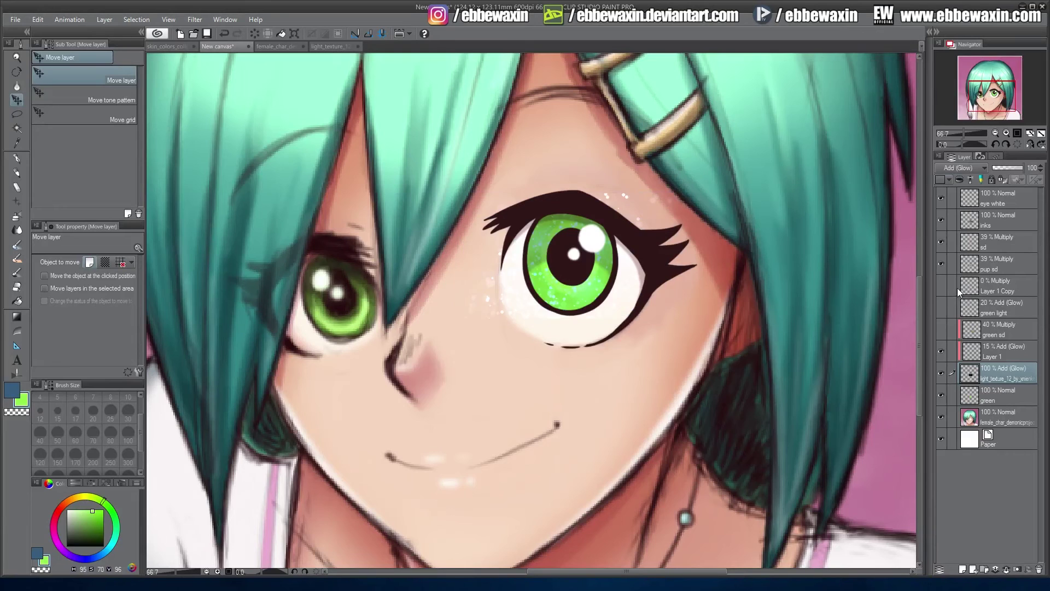
pyautogui.click(963, 168)
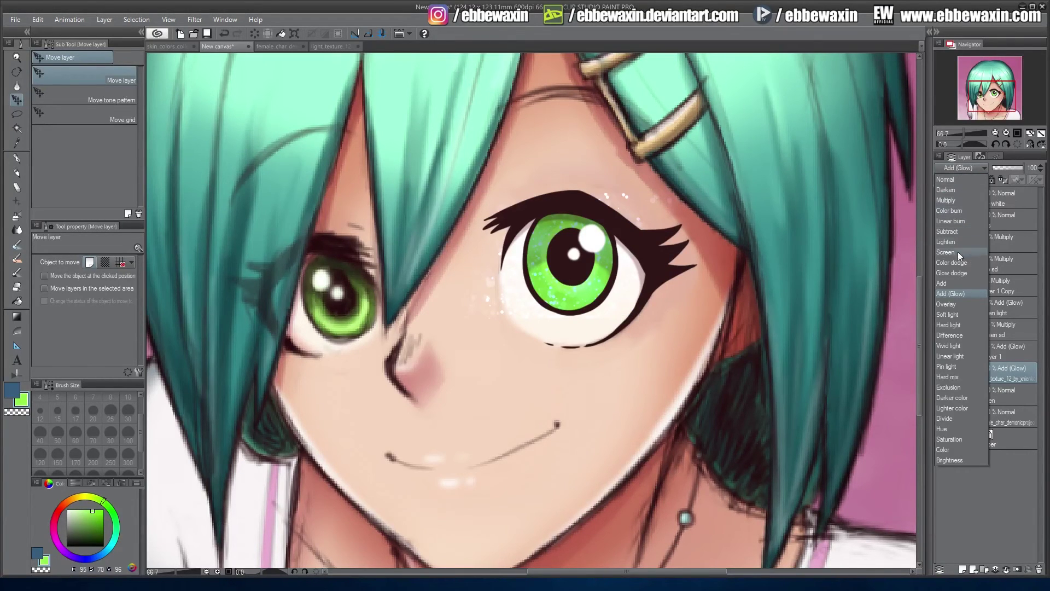
pyautogui.click(952, 301)
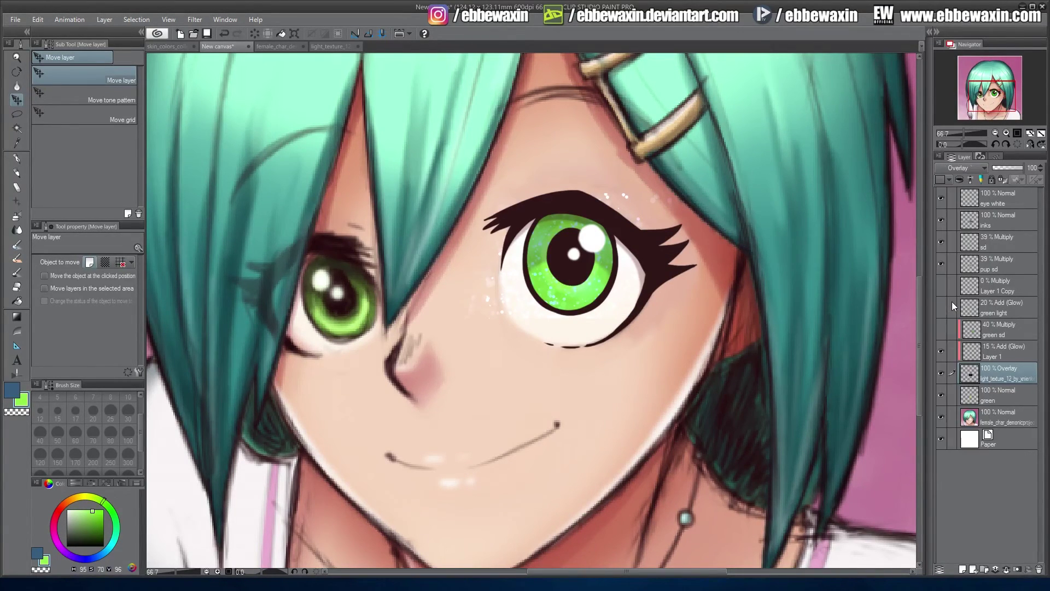
pyautogui.click(959, 167)
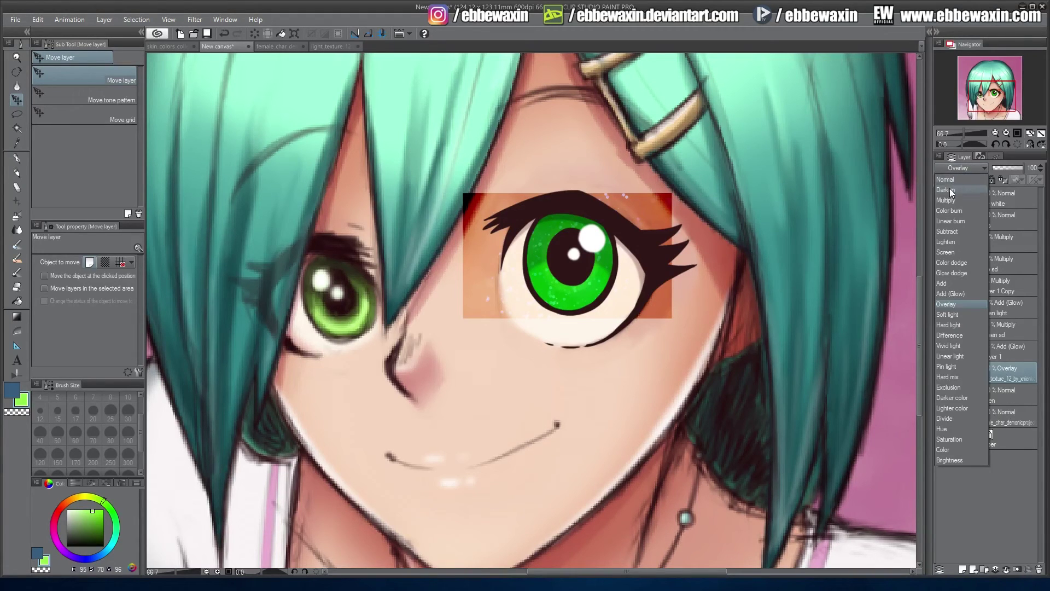
pyautogui.click(950, 199)
pyautogui.click(964, 167)
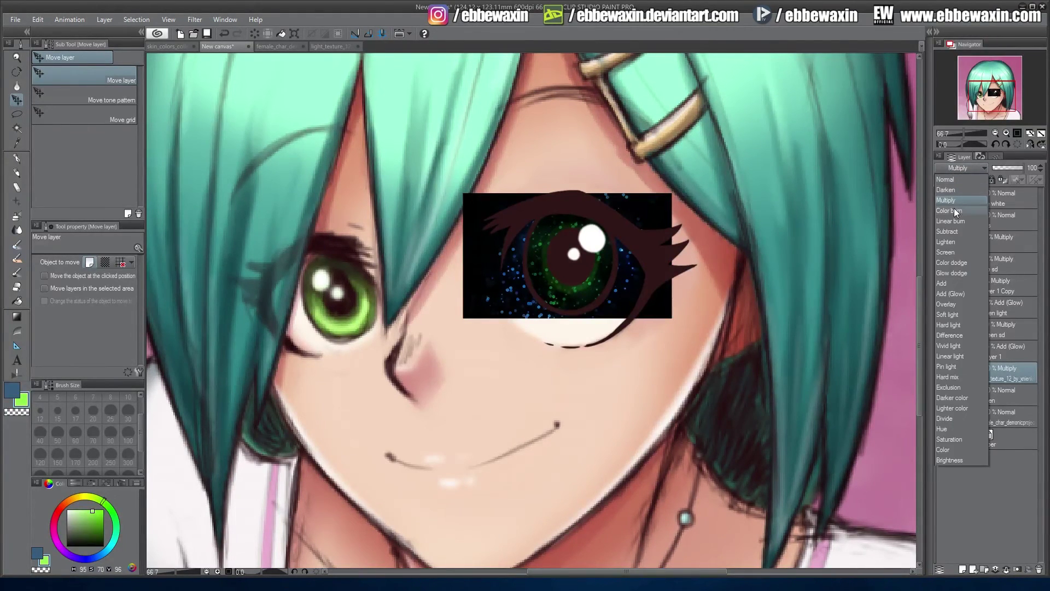
pyautogui.click(955, 210)
pyautogui.click(960, 168)
pyautogui.click(954, 221)
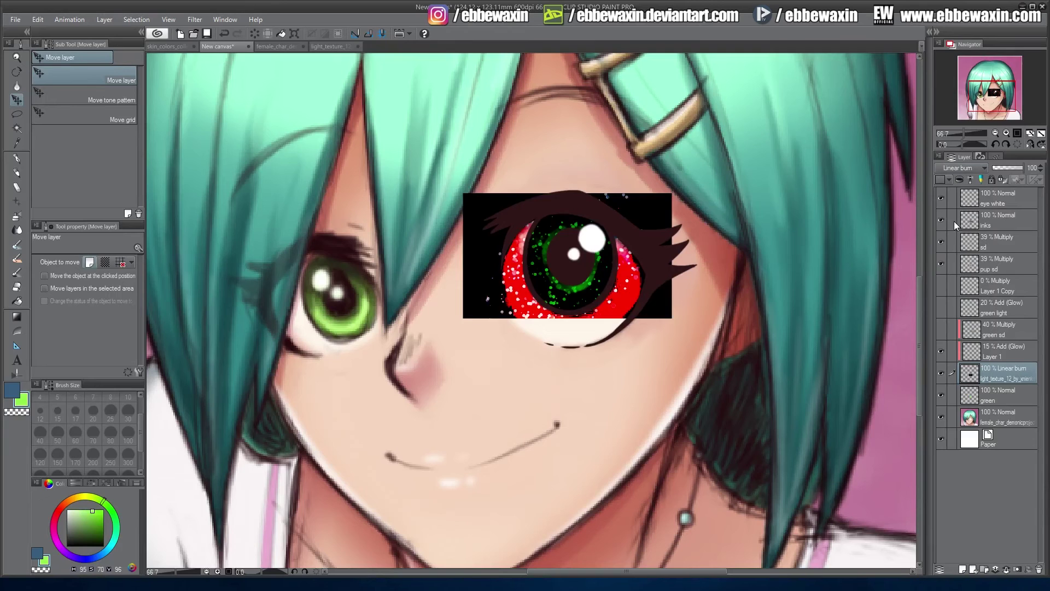
pyautogui.click(962, 168)
pyautogui.click(957, 252)
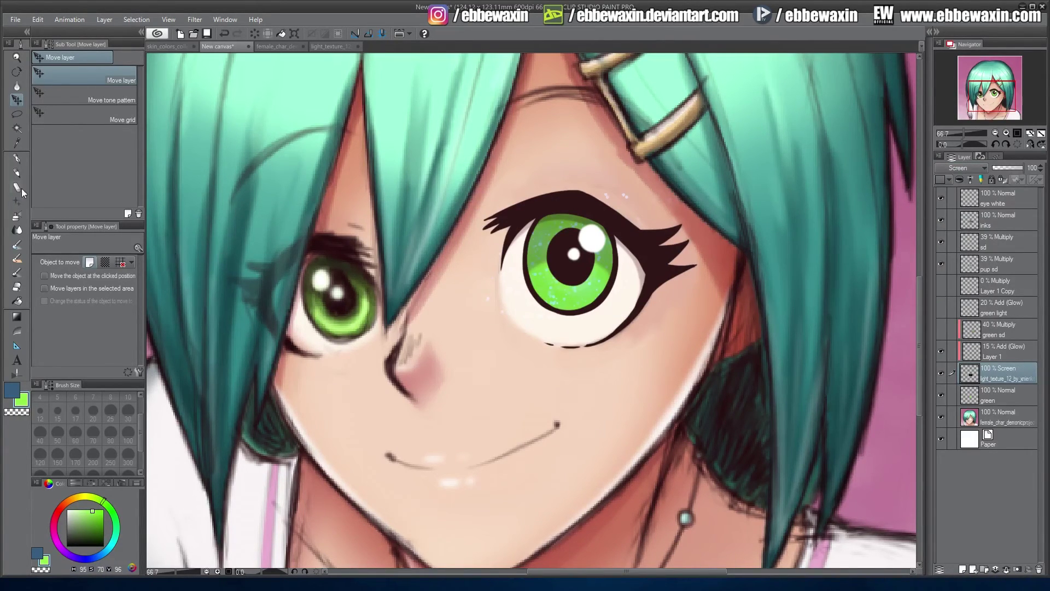
pyautogui.press('m')
pyautogui.moveTo(535, 222)
pyautogui.mouseDown()
pyautogui.moveTo(541, 213)
pyautogui.moveTo(536, 220)
pyautogui.mouseUp()
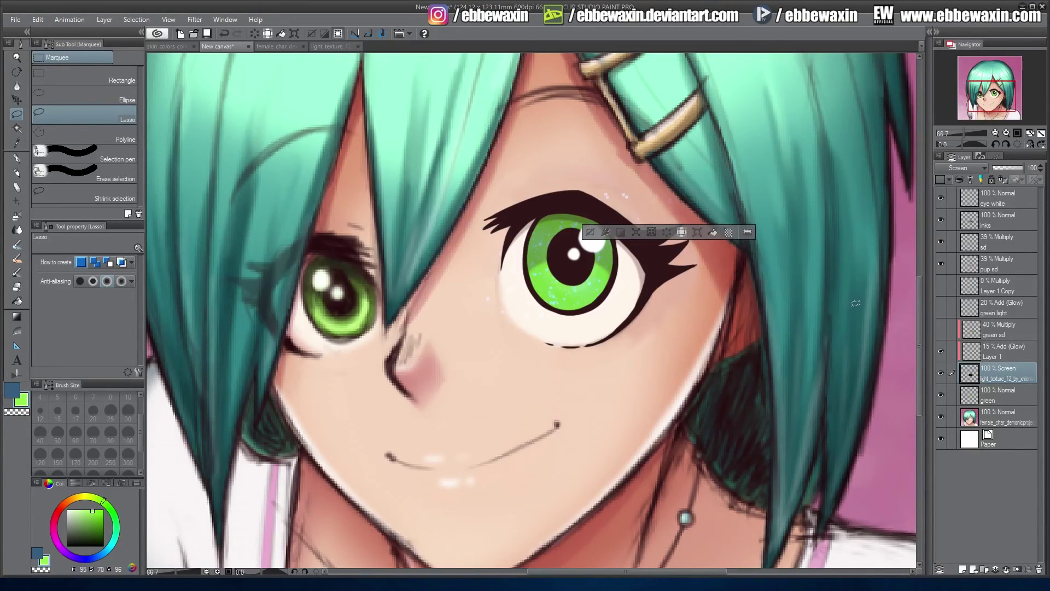
pyautogui.hotkey('ctrl', 'd')
# Clip the light texture layer to the green iris layer below it
pyautogui.rightClick(1005, 373)
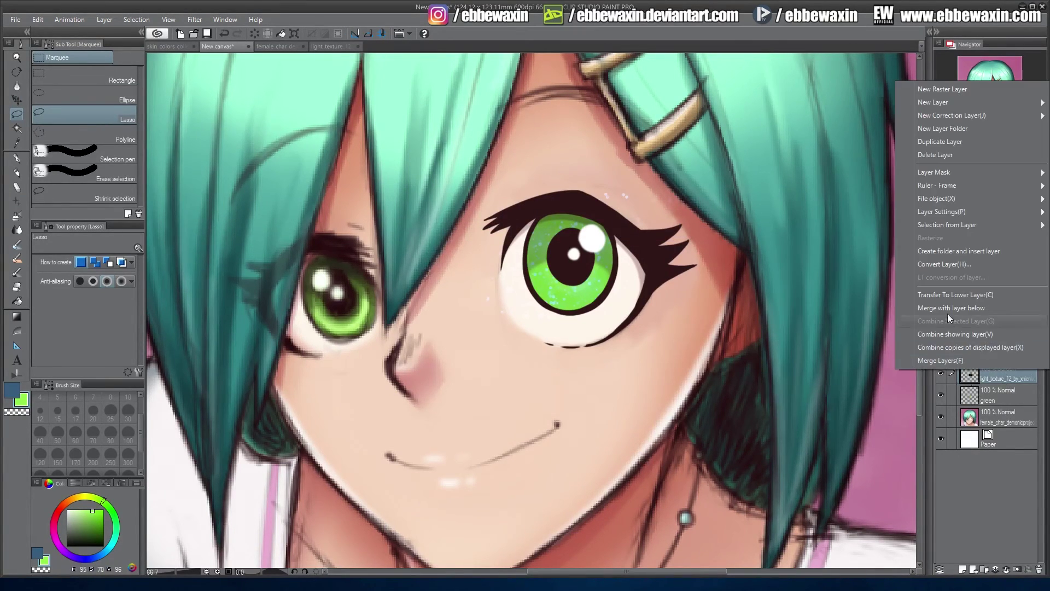
pyautogui.moveTo(941, 214)
pyautogui.click(793, 241)
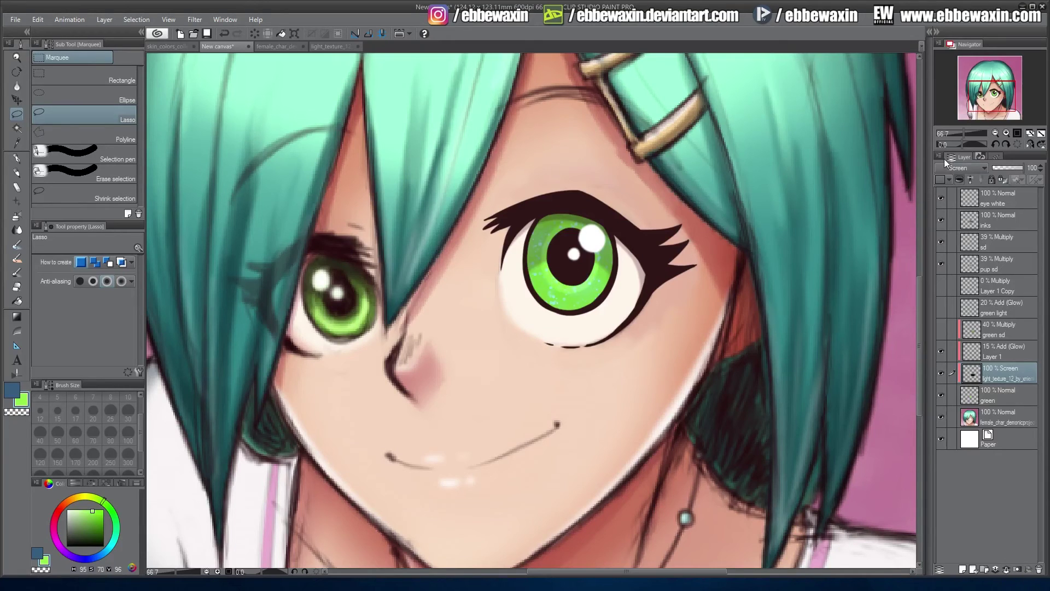
# Try Color dodge, Glow dodge and Soft light blending on the clipped light texture layer, ending on Hard light
pyautogui.click(962, 169)
pyautogui.click(958, 264)
pyautogui.click(967, 167)
pyautogui.click(962, 272)
pyautogui.click(959, 167)
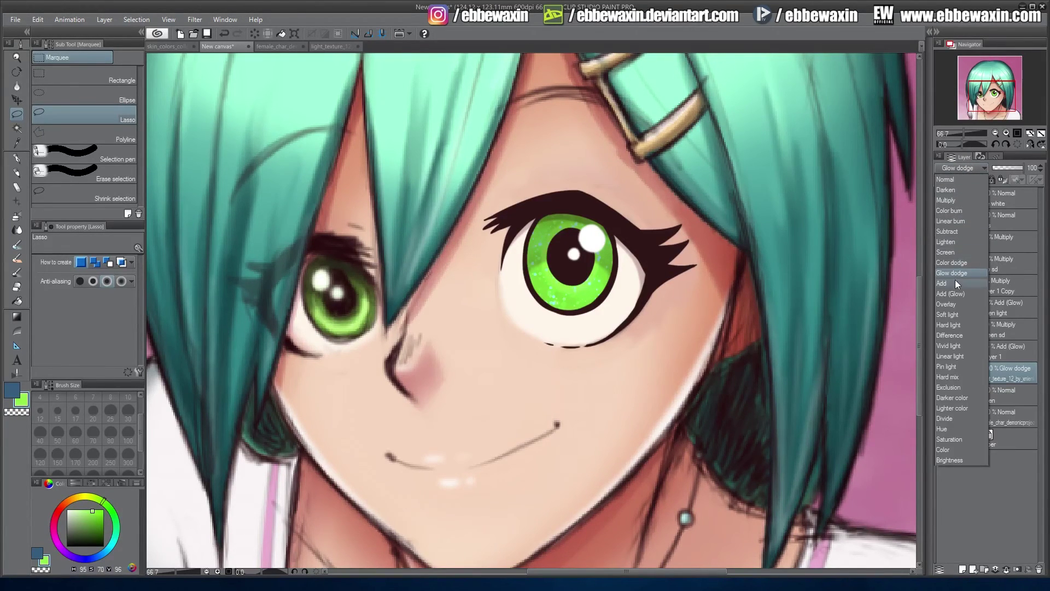
pyautogui.click(955, 313)
pyautogui.click(963, 168)
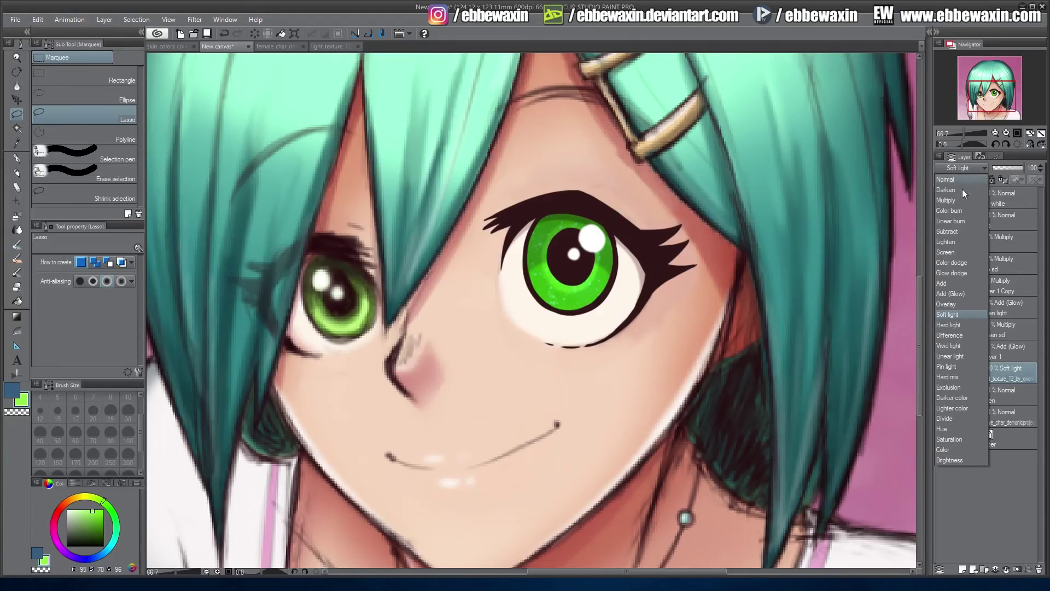
pyautogui.click(957, 325)
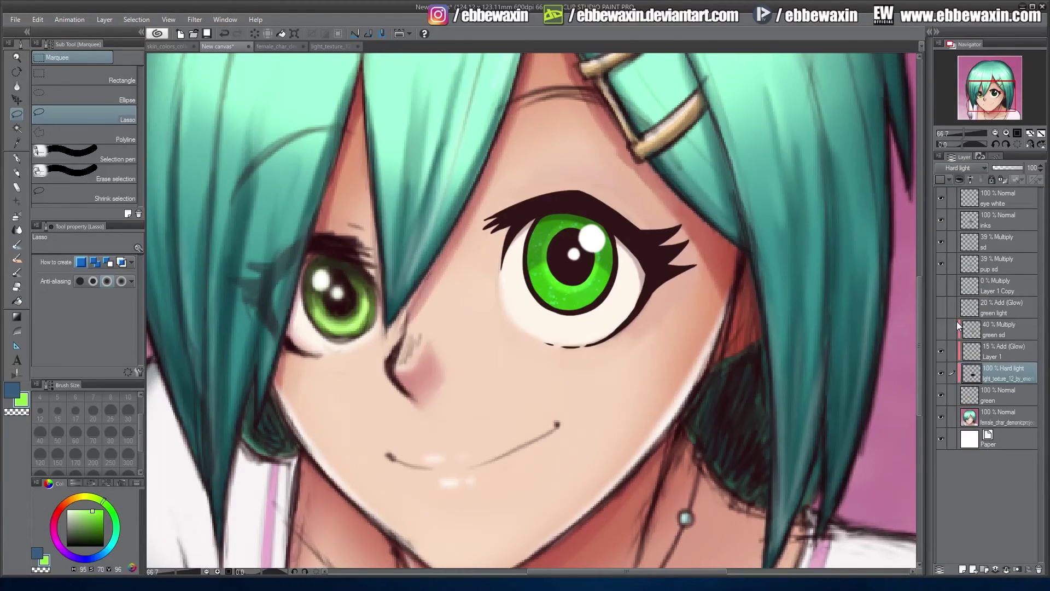
# Lower the light texture layer's opacity to 30%
pyautogui.click(969, 168)
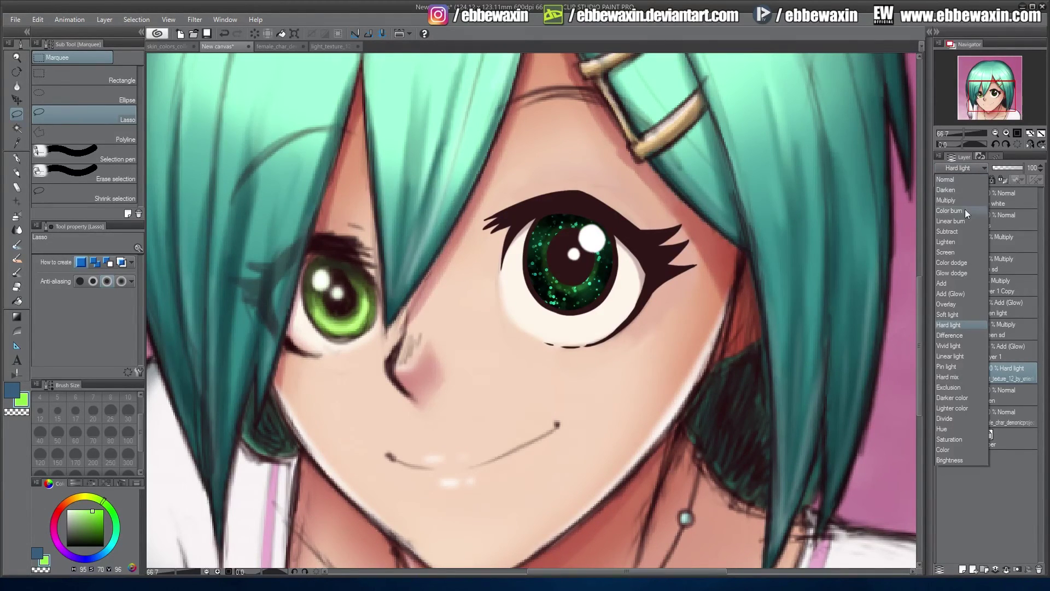
pyautogui.click(988, 169)
pyautogui.moveTo(1016, 167); pyautogui.dragTo(1006, 169)
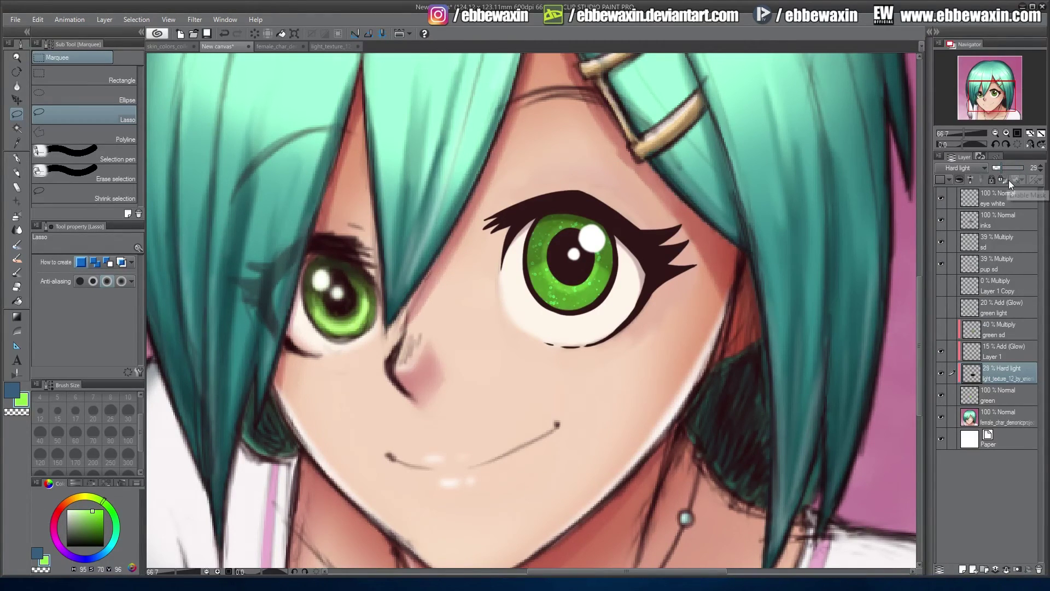
pyautogui.click(1038, 171)
# Try Difference, Vivid light, Linear light, Pin light and Hard mix blending on the light texture layer at 30% opacity
pyautogui.click(946, 167)
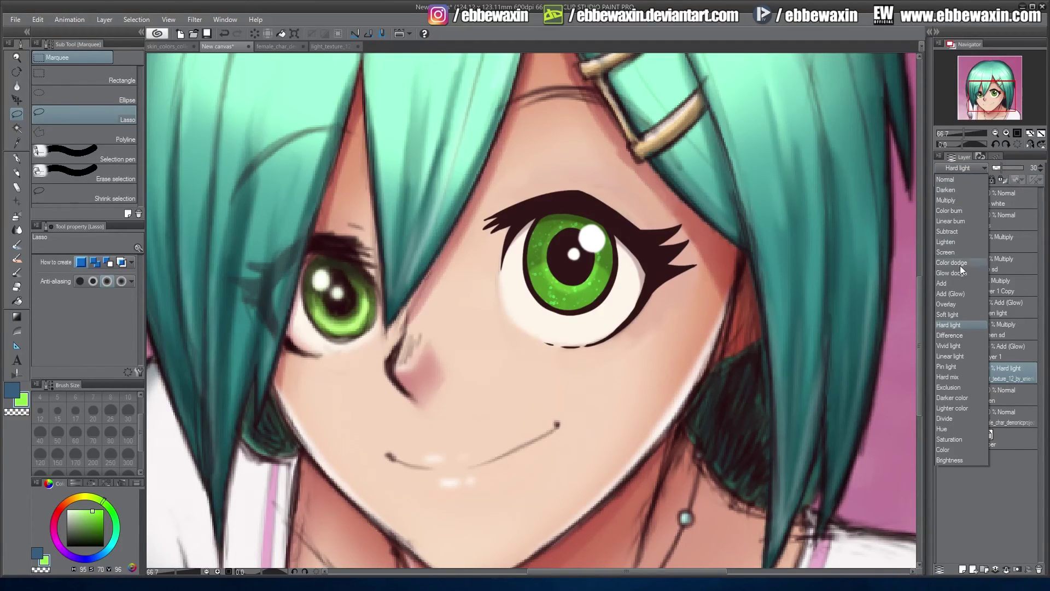
pyautogui.click(960, 335)
pyautogui.click(966, 169)
pyautogui.click(958, 345)
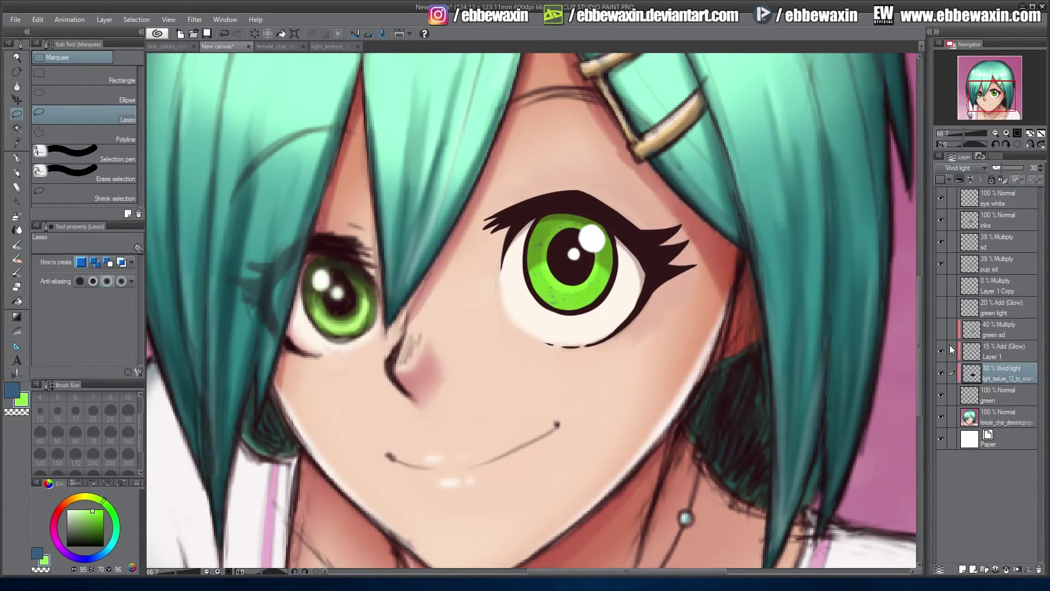
pyautogui.click(968, 163)
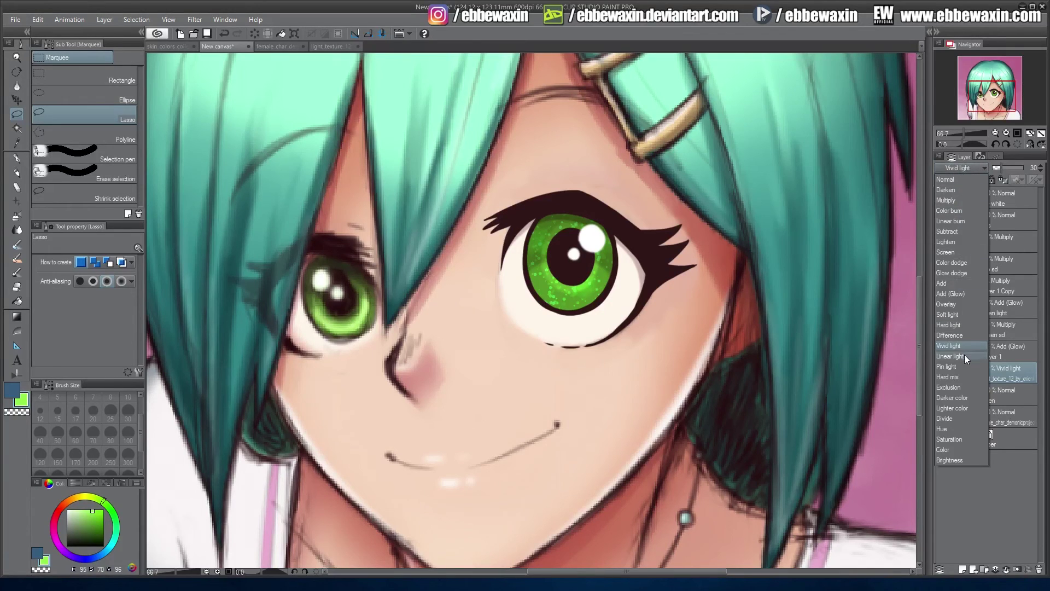
pyautogui.click(964, 354)
pyautogui.click(965, 168)
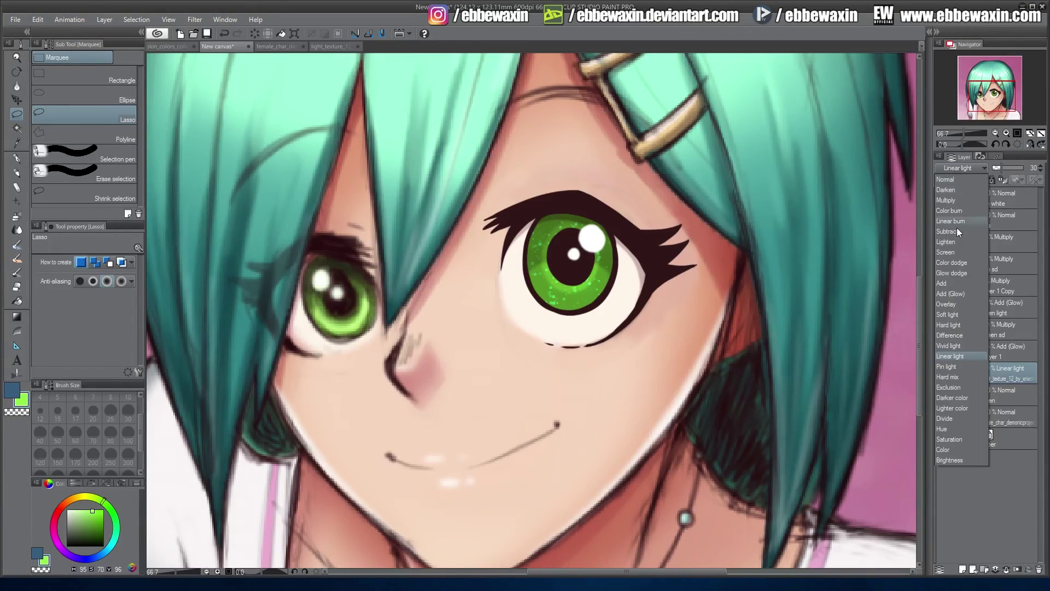
pyautogui.click(957, 357)
pyautogui.click(966, 169)
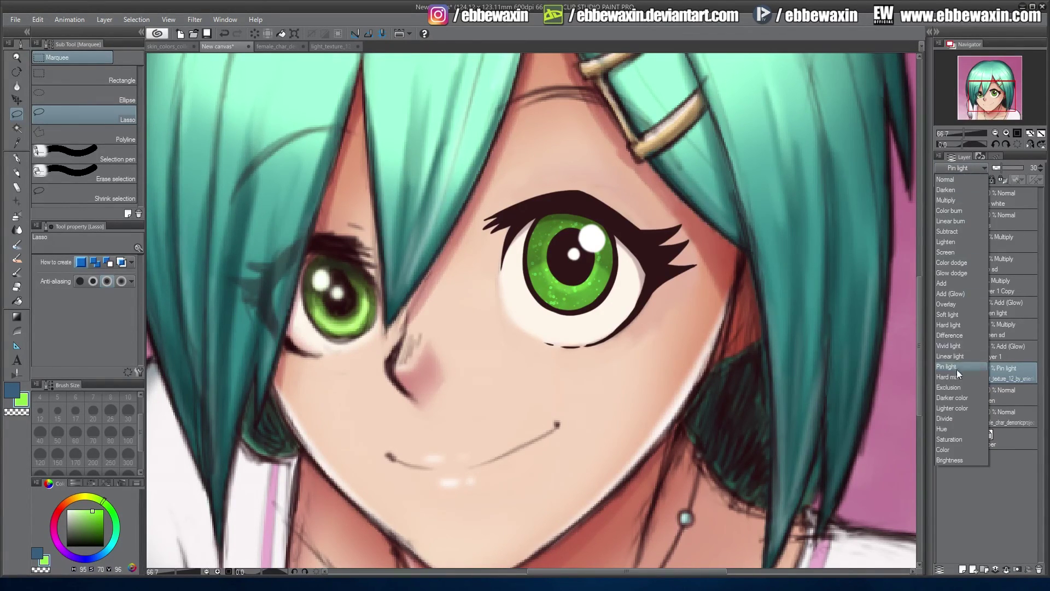
pyautogui.click(957, 375)
# Try Add (Glow), Overlay, Color dodge and Soft light blending on the light texture layer, ending on Hard light
pyautogui.click(977, 168)
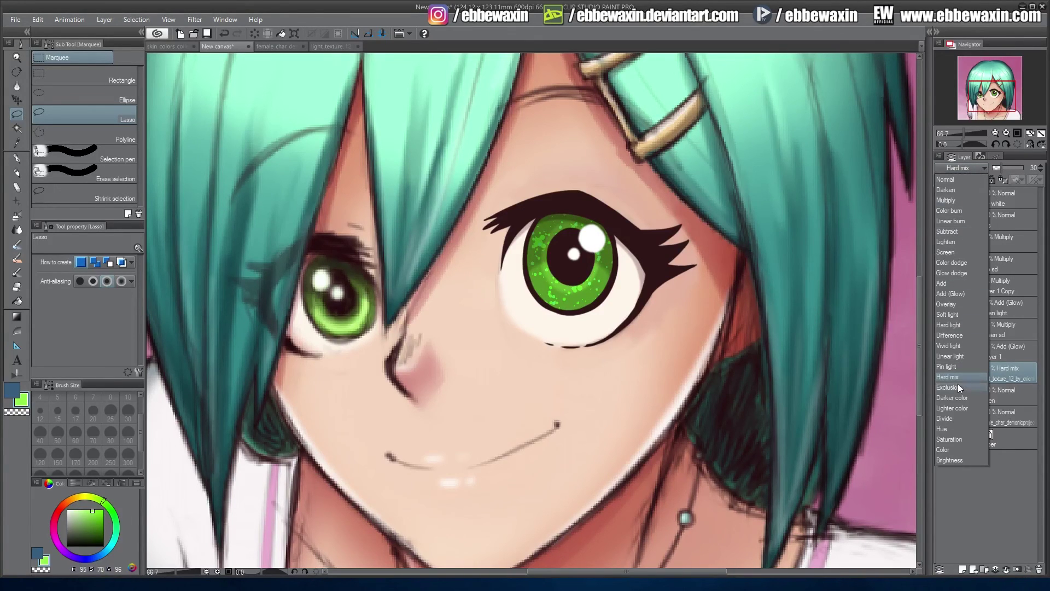
pyautogui.click(956, 293)
pyautogui.click(963, 168)
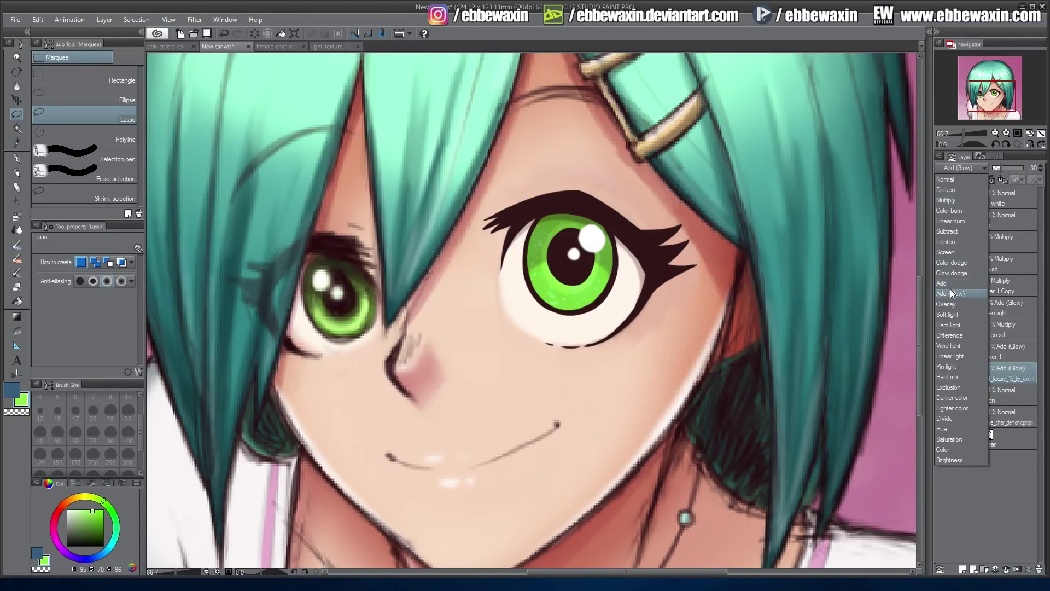
pyautogui.click(950, 301)
pyautogui.click(963, 168)
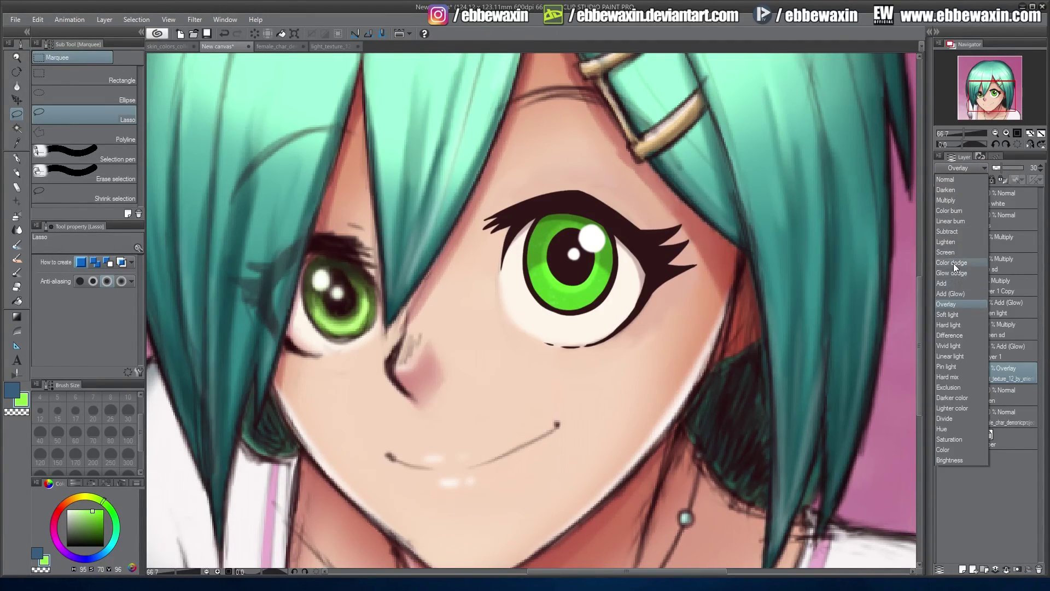
pyautogui.click(952, 262)
pyautogui.click(966, 168)
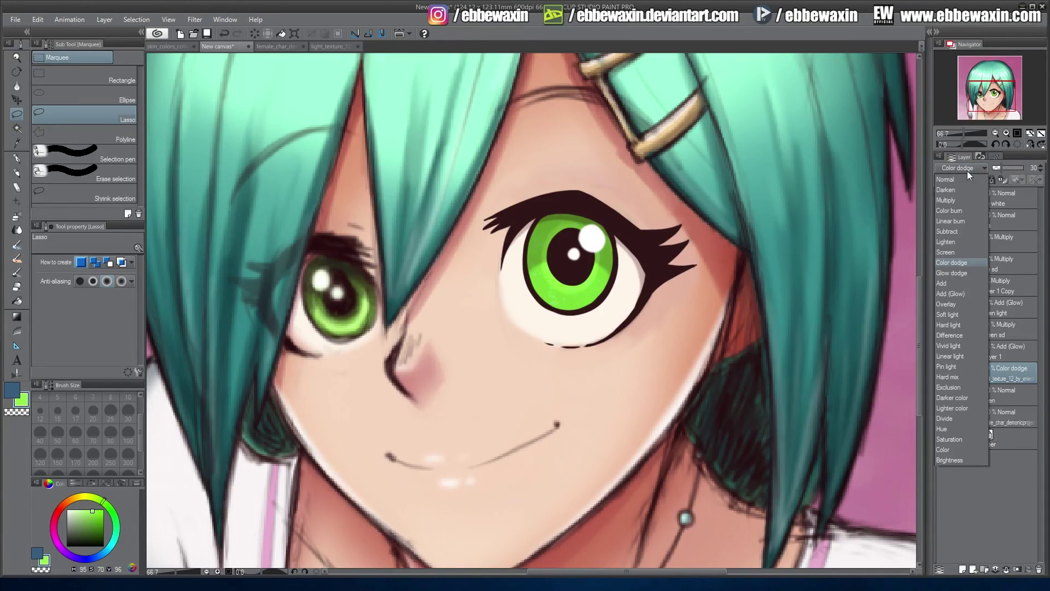
pyautogui.click(954, 315)
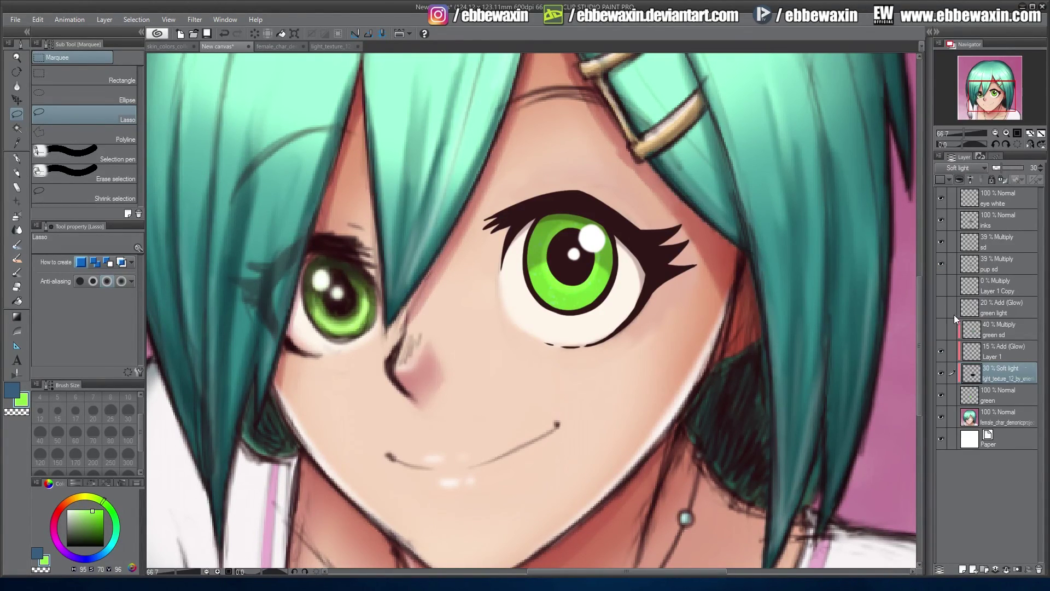
pyautogui.click(967, 167)
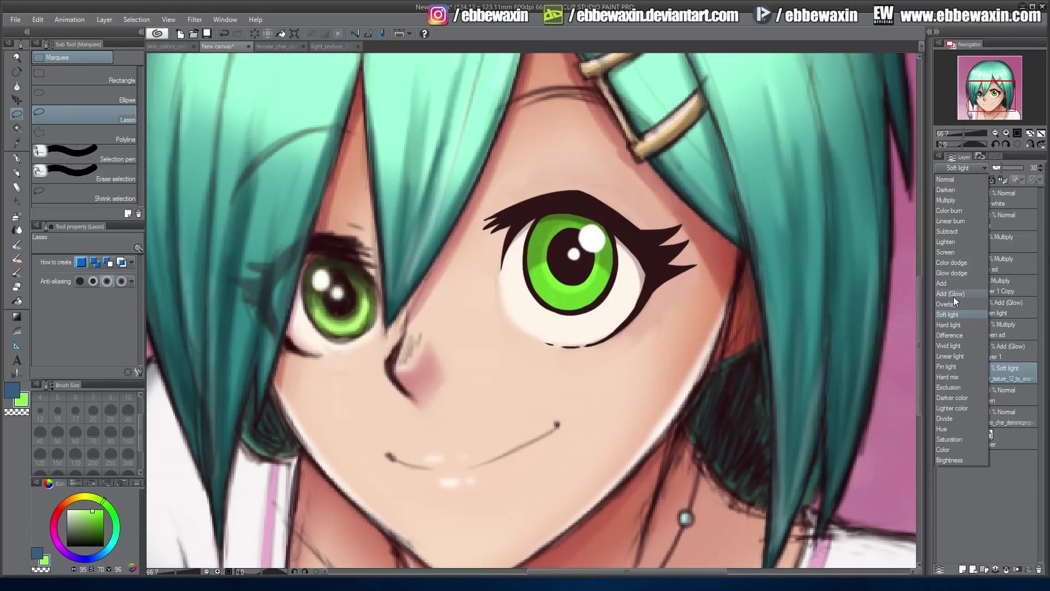
pyautogui.click(953, 325)
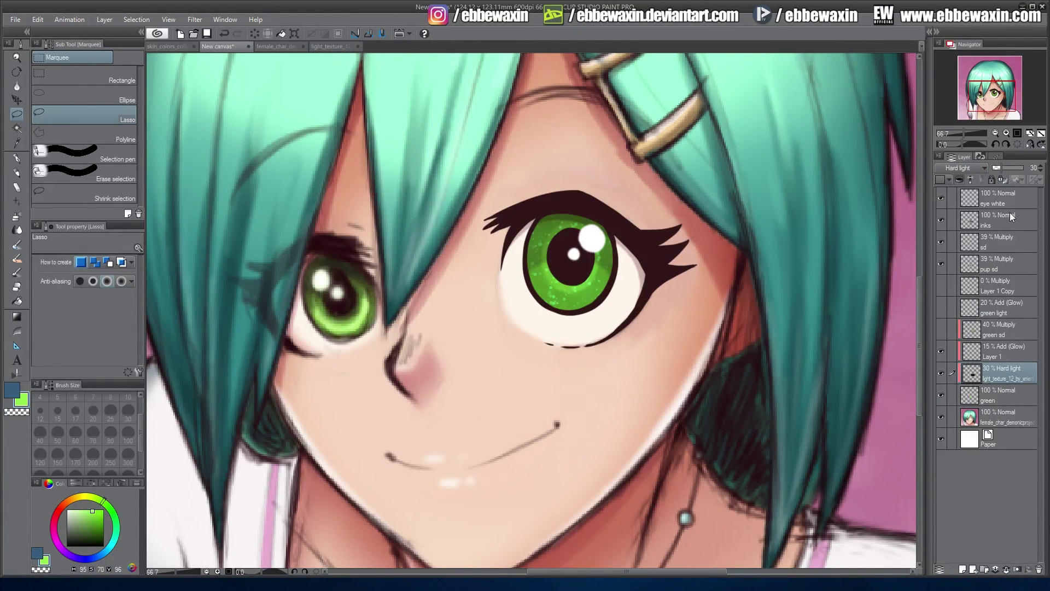
# Toggle the light texture layer's visibility repeatedly to compare the iris with and without the texture, leaving it shown
pyautogui.click(941, 373)
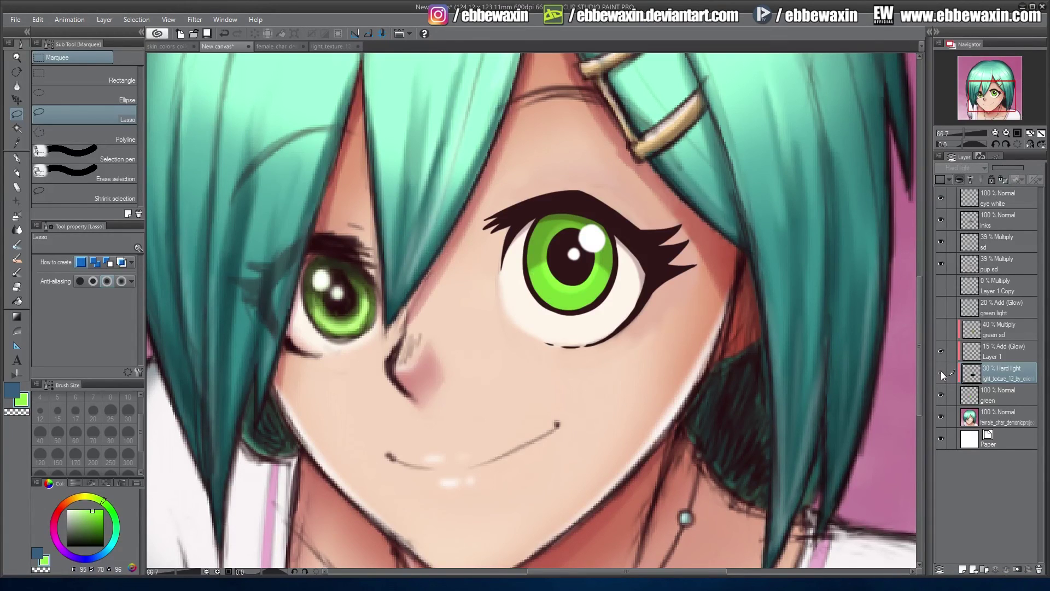
pyautogui.click(942, 373)
pyautogui.click(943, 369)
pyautogui.click(942, 371)
pyautogui.click(942, 371)
pyautogui.click(943, 372)
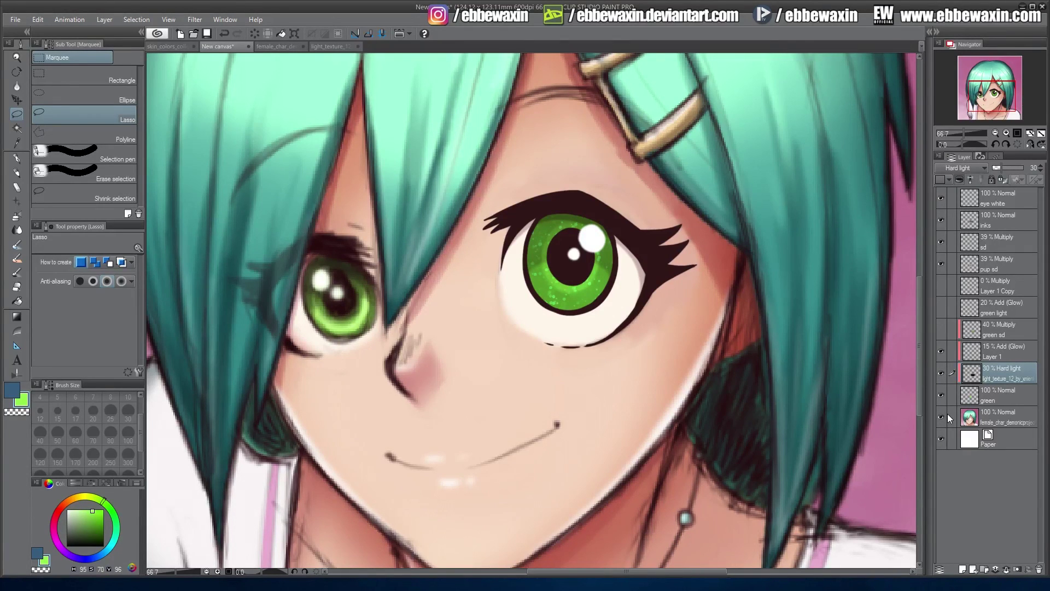
# Hide the light texture layer and compare the plain iris in the whole picture and close up
pyautogui.click(995, 133)
pyautogui.click(996, 133)
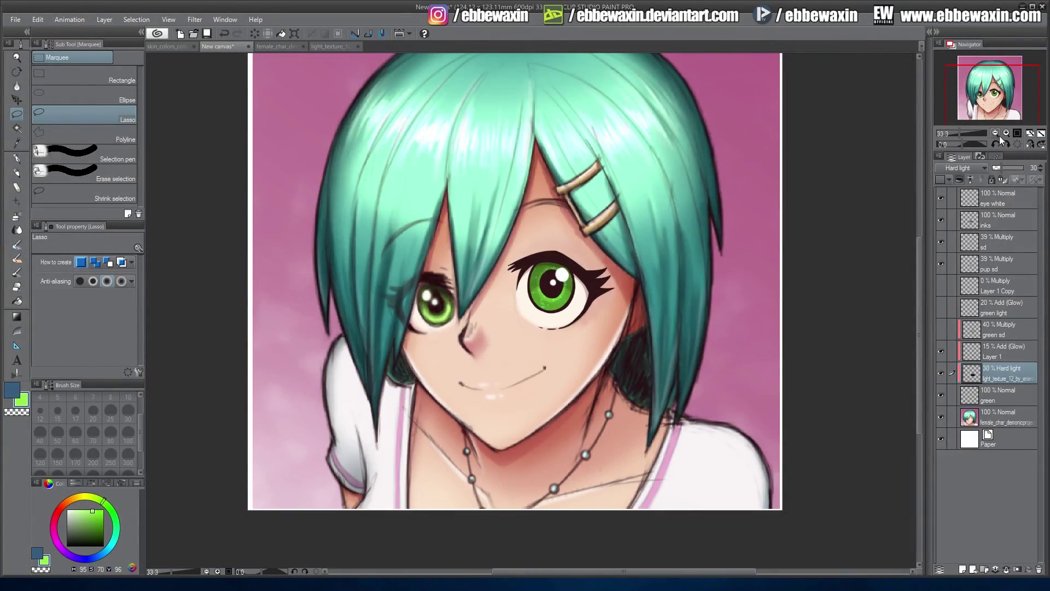
pyautogui.click(996, 133)
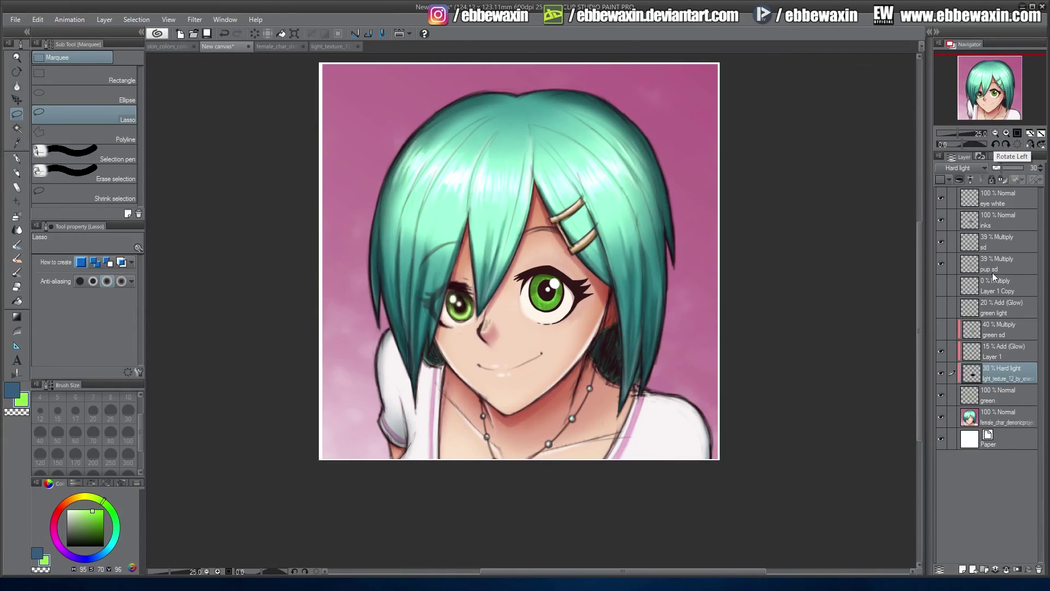
pyautogui.click(941, 373)
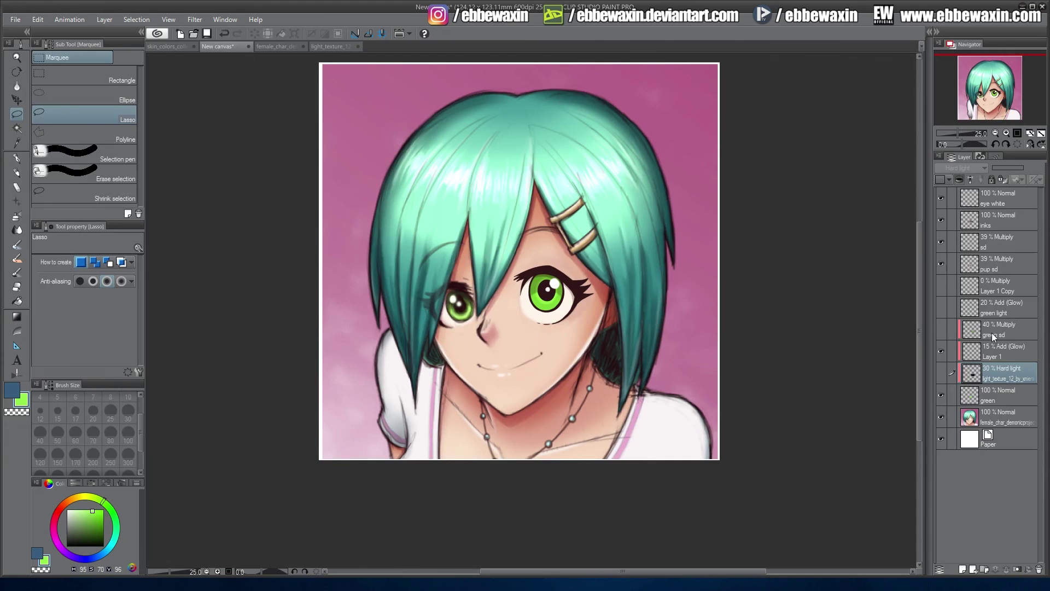
pyautogui.click(1005, 133)
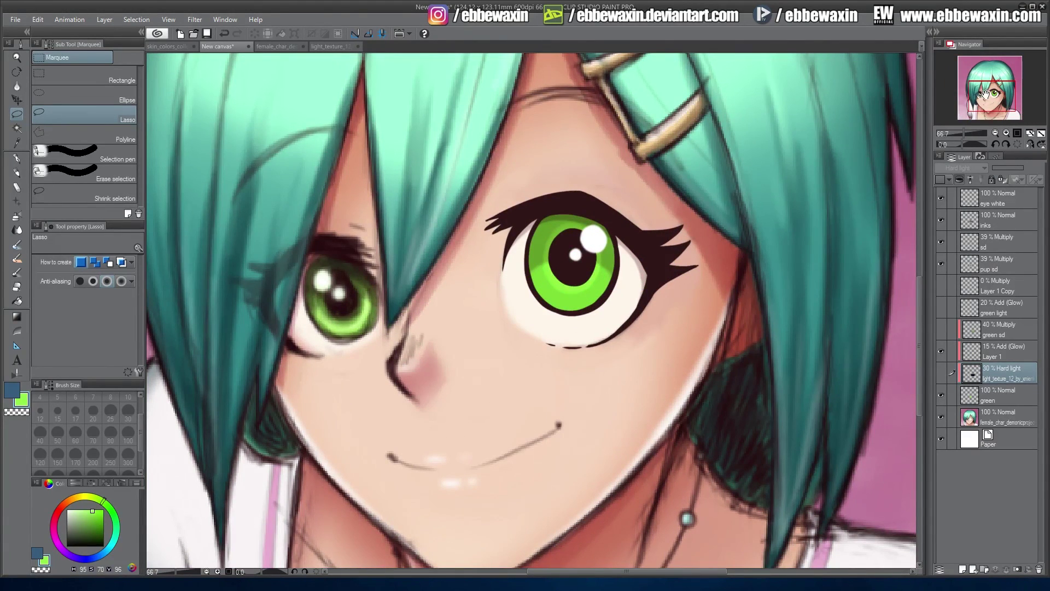
pyautogui.click(1005, 133)
pyautogui.click(1006, 132)
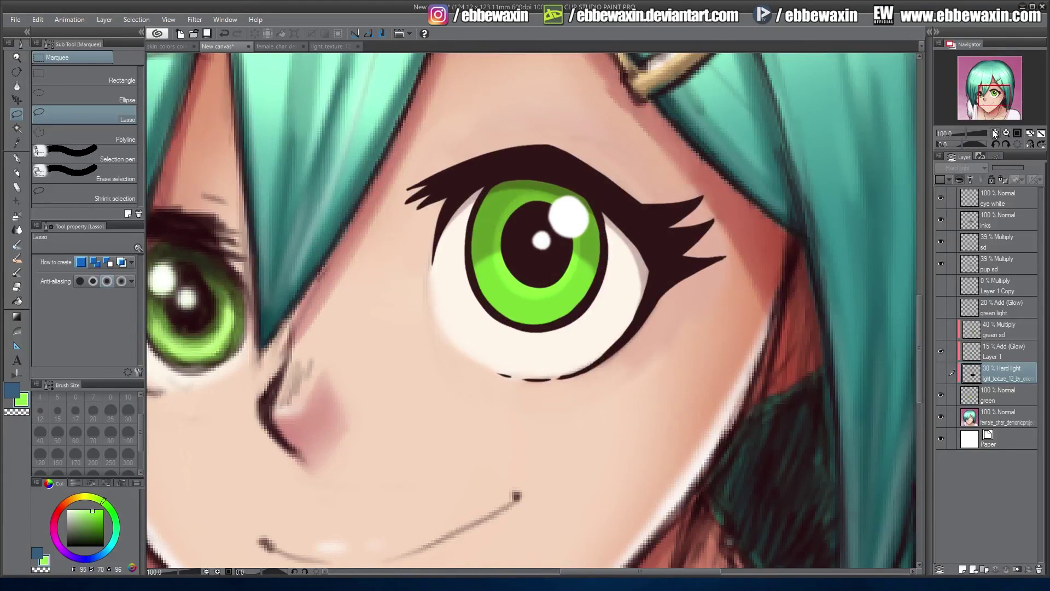
pyautogui.click(996, 133)
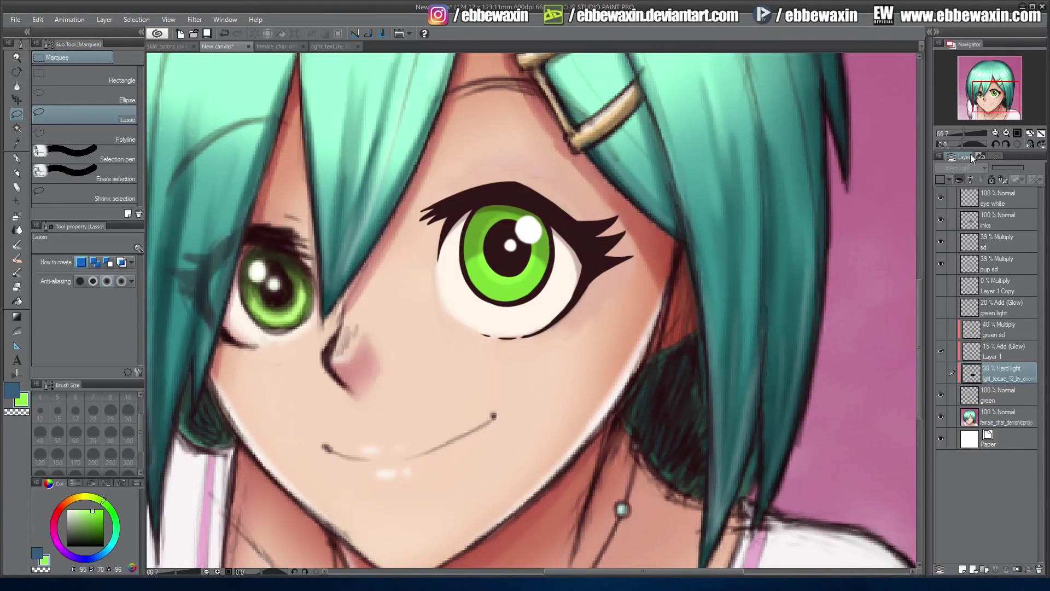